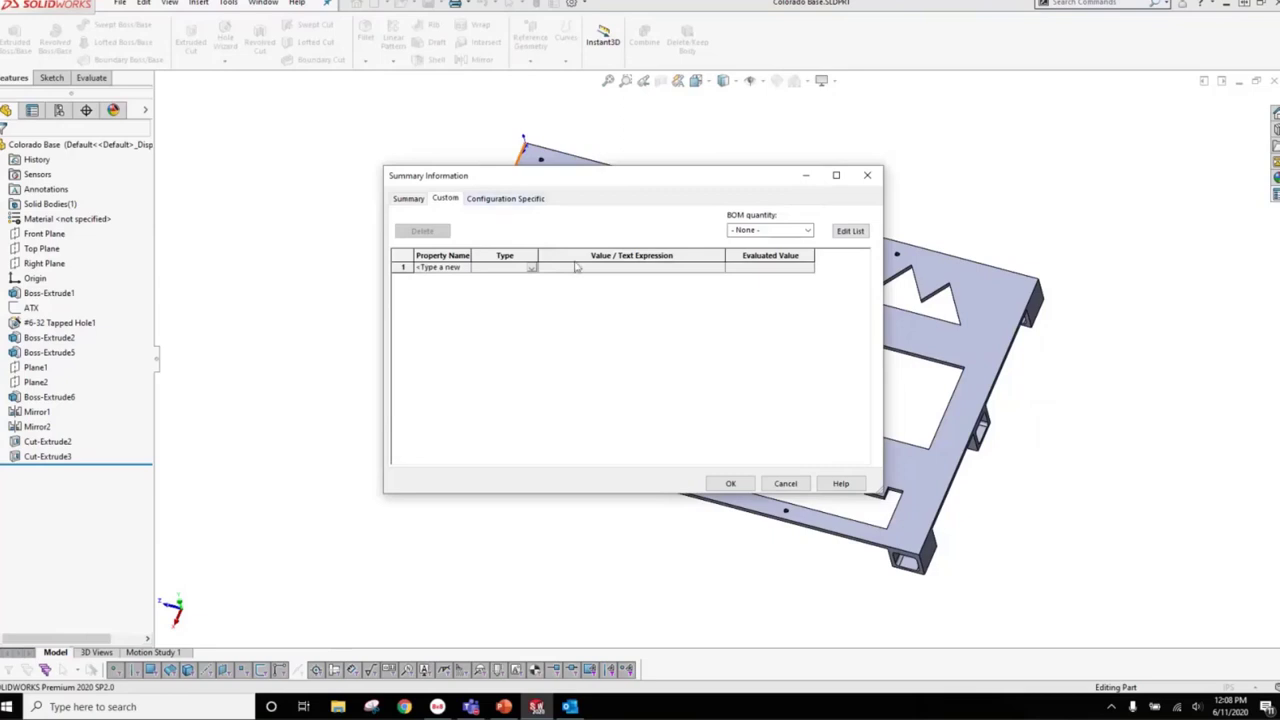
- Close the Summary Information dialog, show the SOLIDWORKS Resources, and launch Property Tab Builder 2020 from a Windows search
left_click(731, 484)
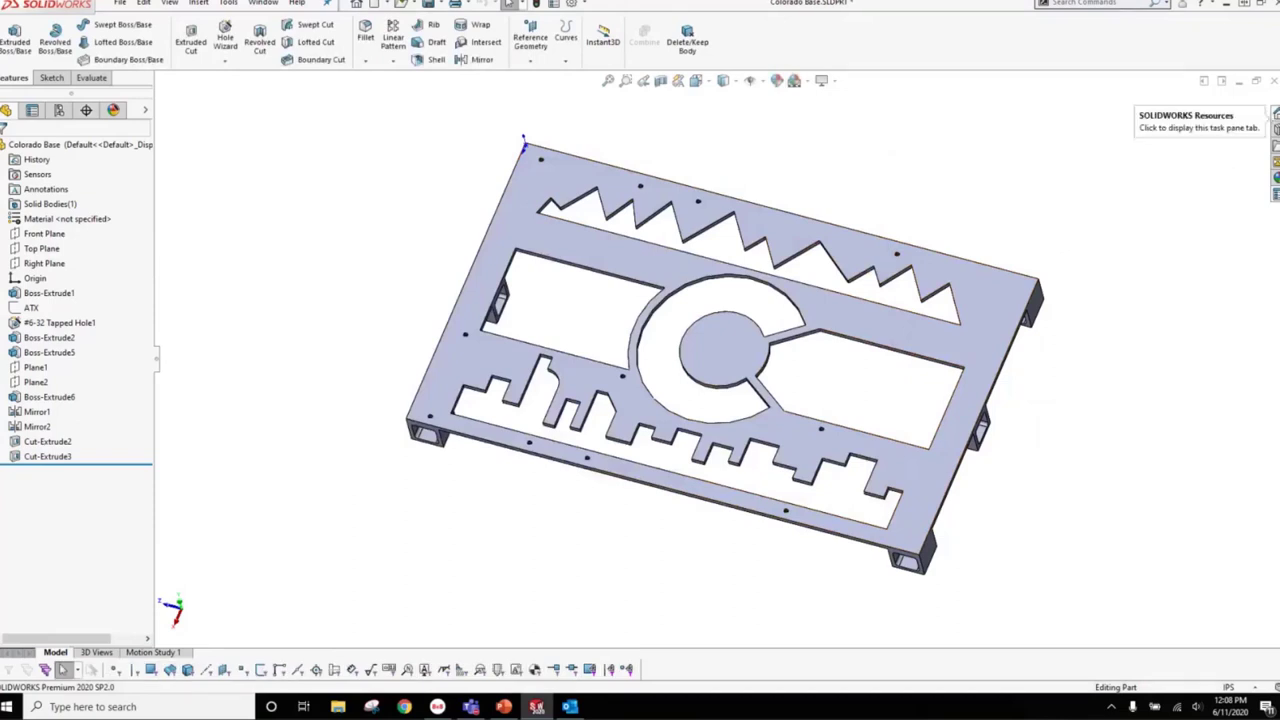
left_click(1275, 118)
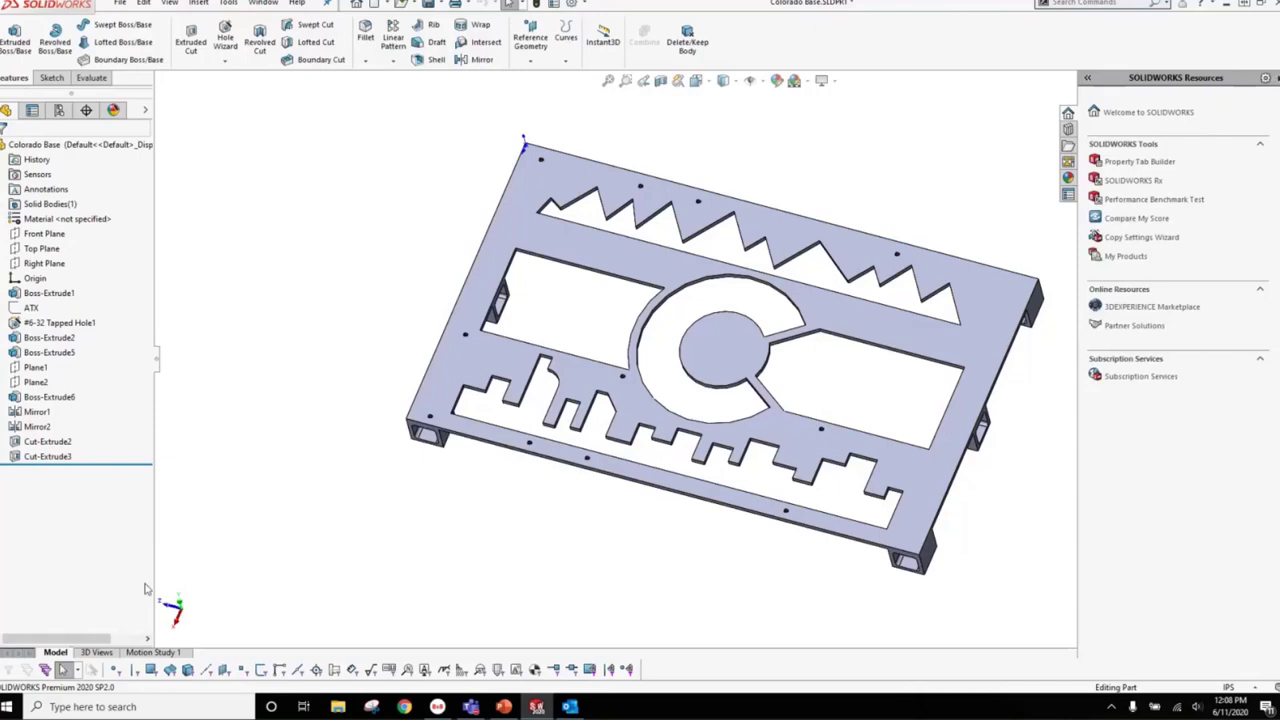
left_click(106, 706)
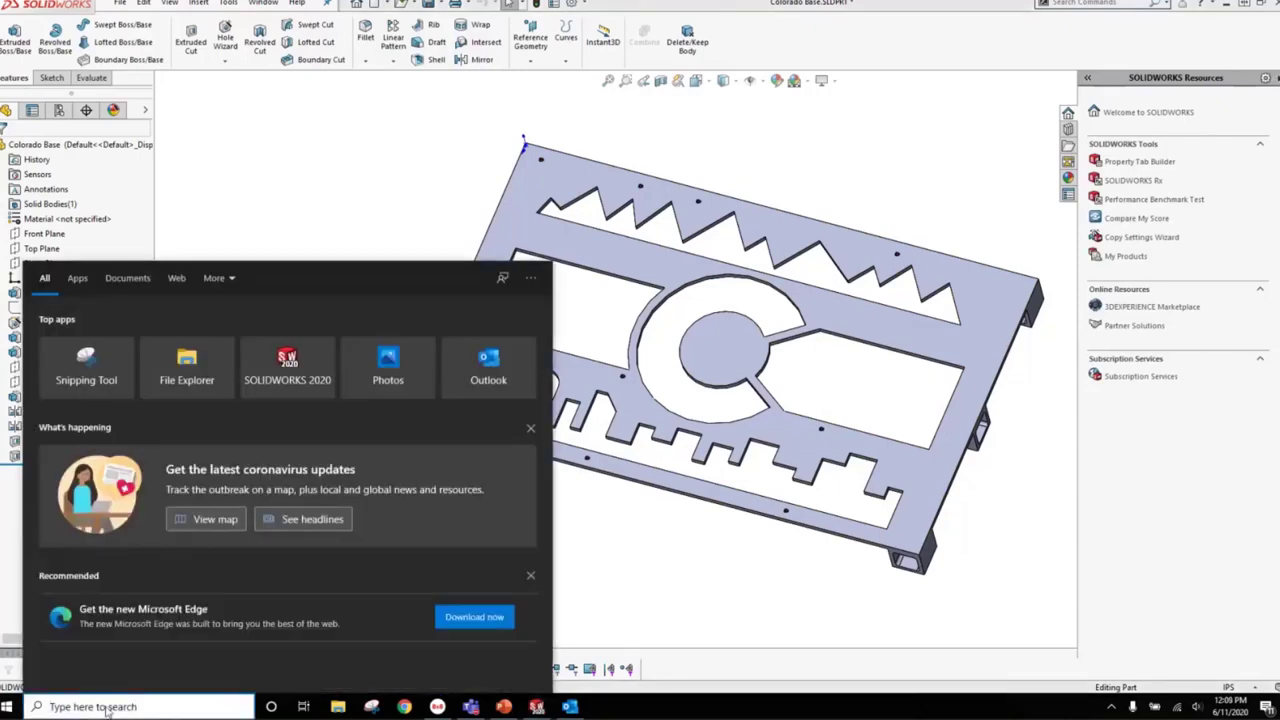
type("pro")
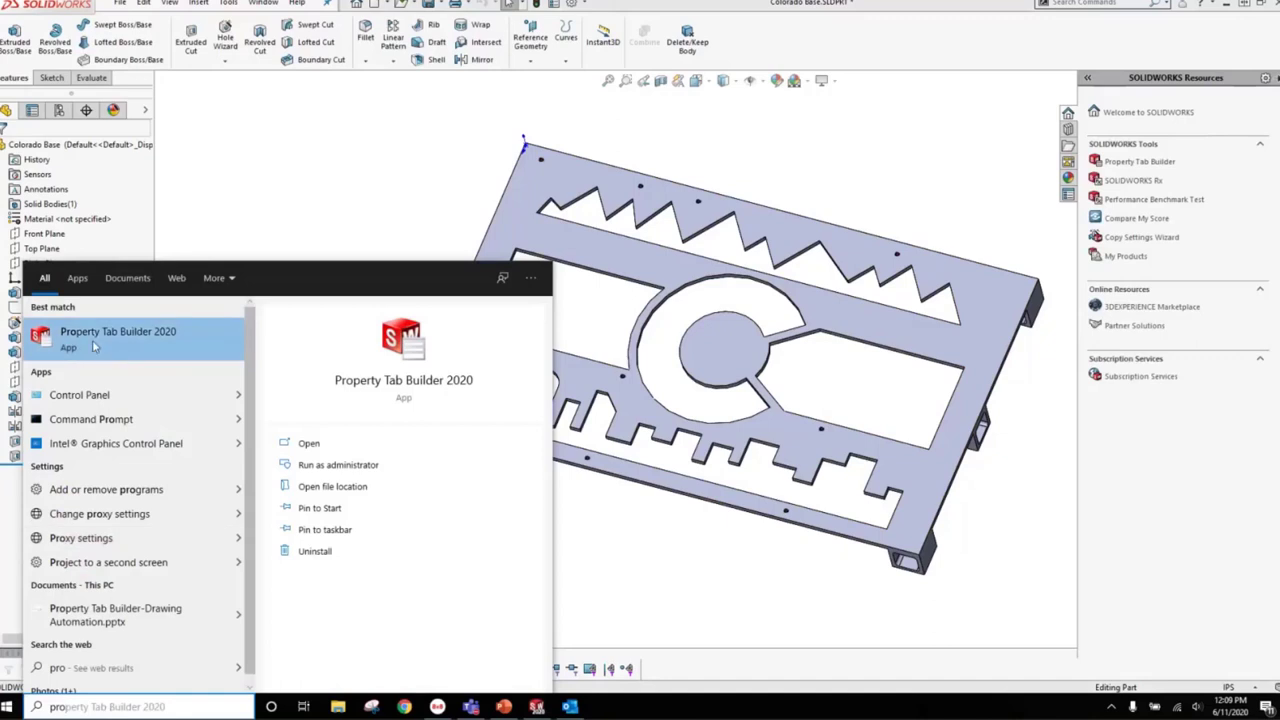
left_click(133, 352)
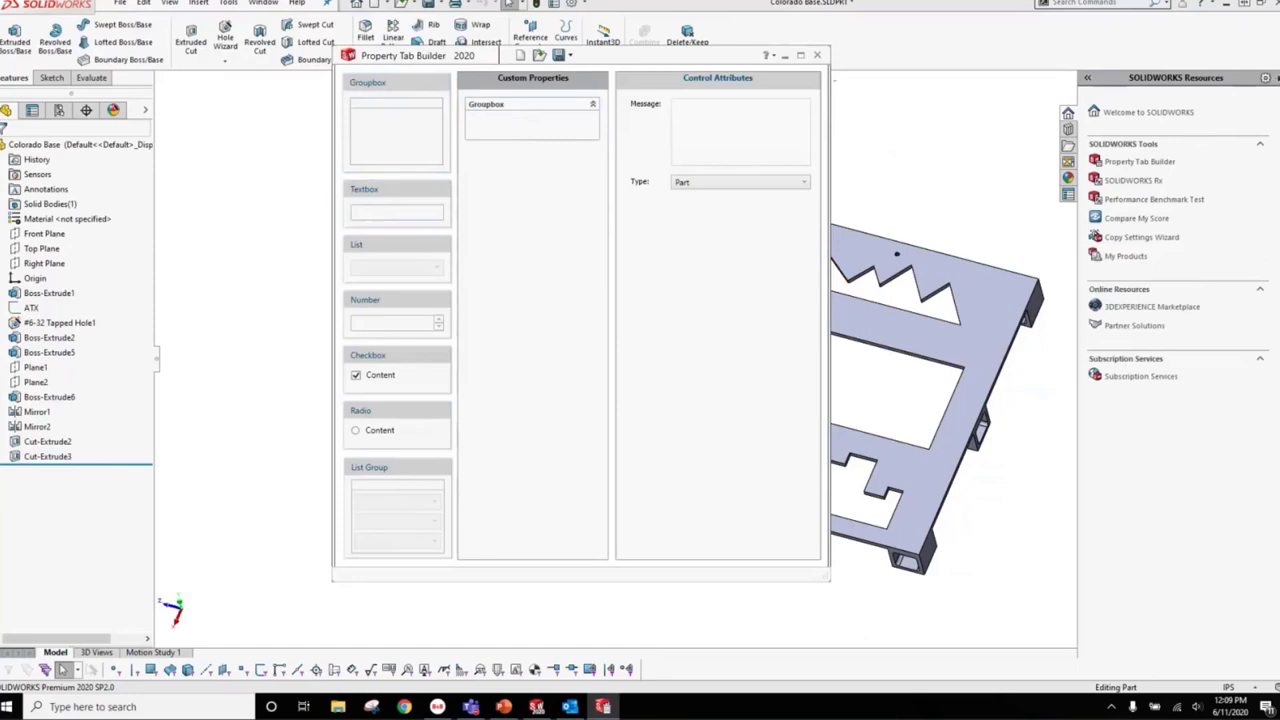
key("alt+Tab")
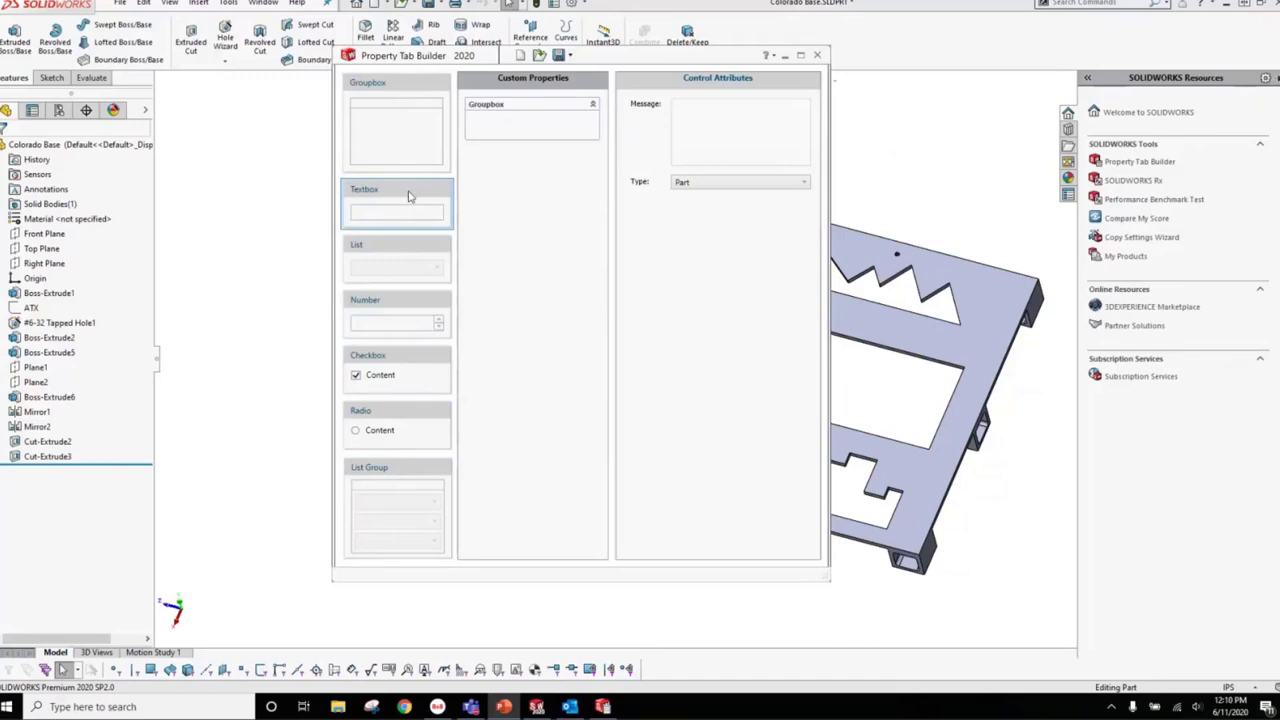
- Add a textbox inside the group box and caption the group box Part Data
left_click_drag(408, 192, 536, 125)
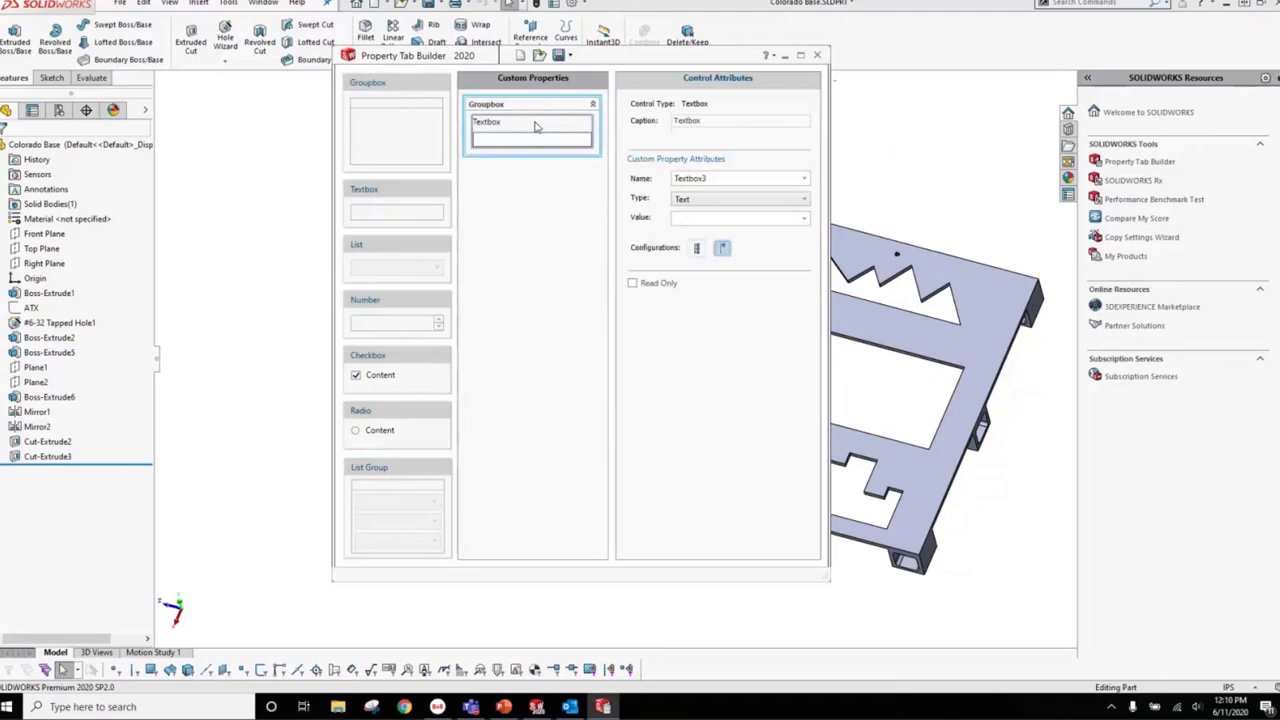
left_click(520, 105)
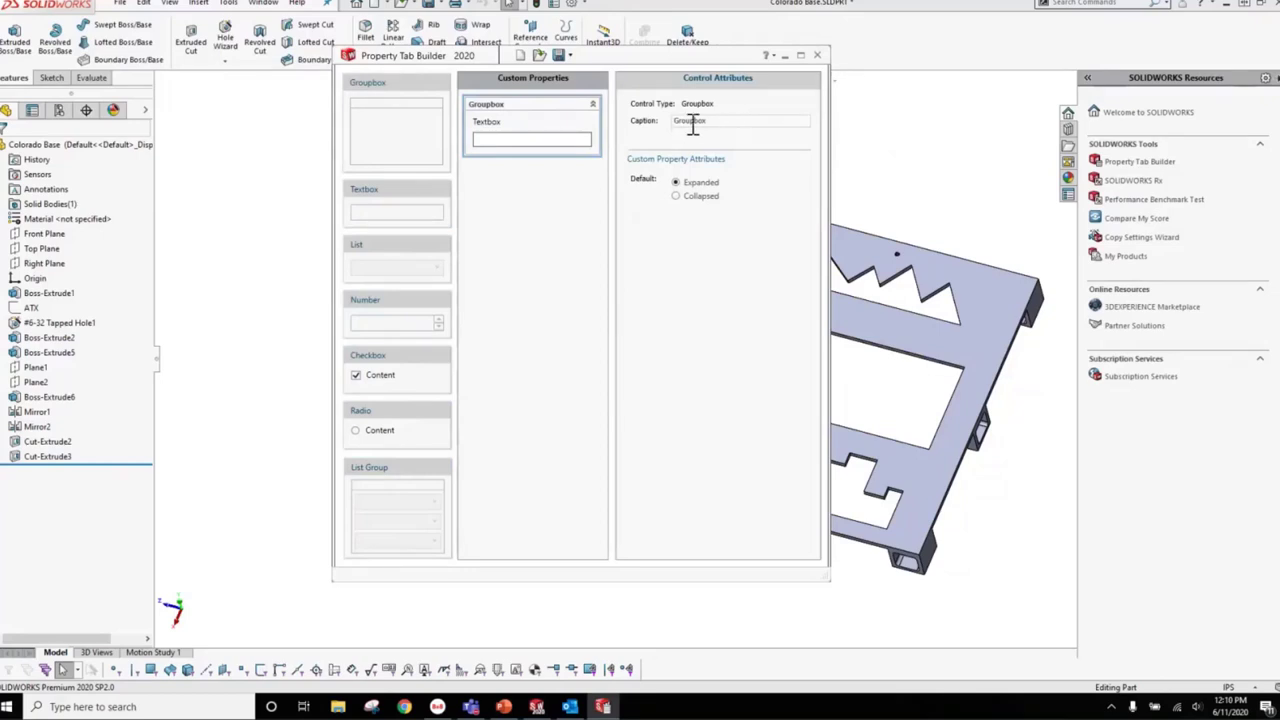
left_click_drag(723, 123, 645, 128)
type("Part Data")
- Caption the textbox Revision, name its custom property Revision, and make it file-level instead of configuration-specific
left_click(507, 127)
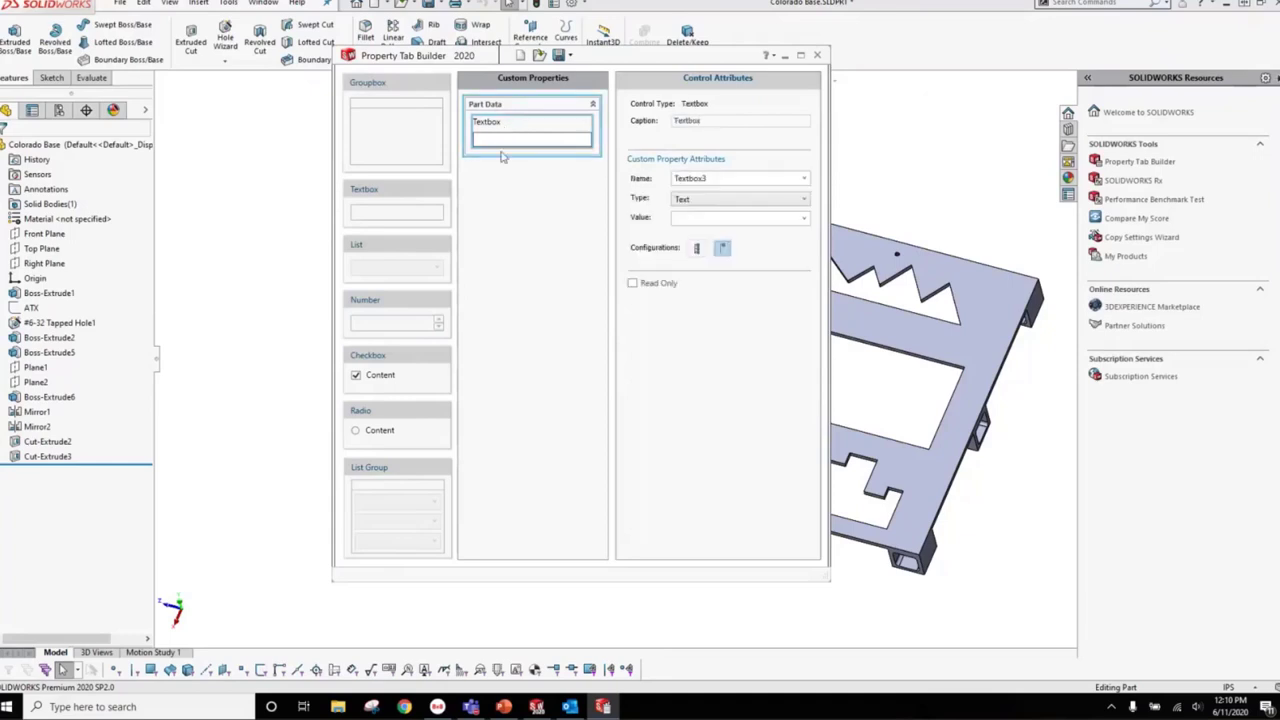
left_click(716, 128)
left_click_drag(716, 128, 663, 121)
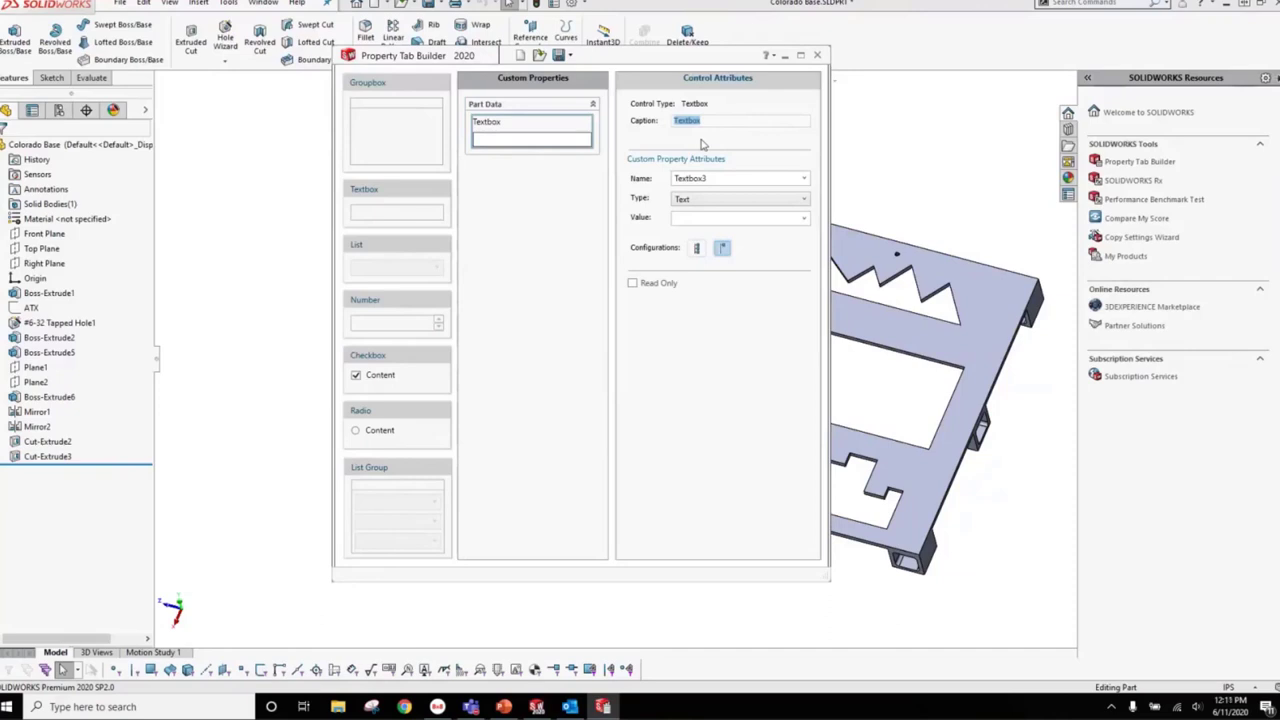
type("Revision")
left_click_drag(709, 123, 663, 133)
key("ctrl+c")
double_click(712, 178)
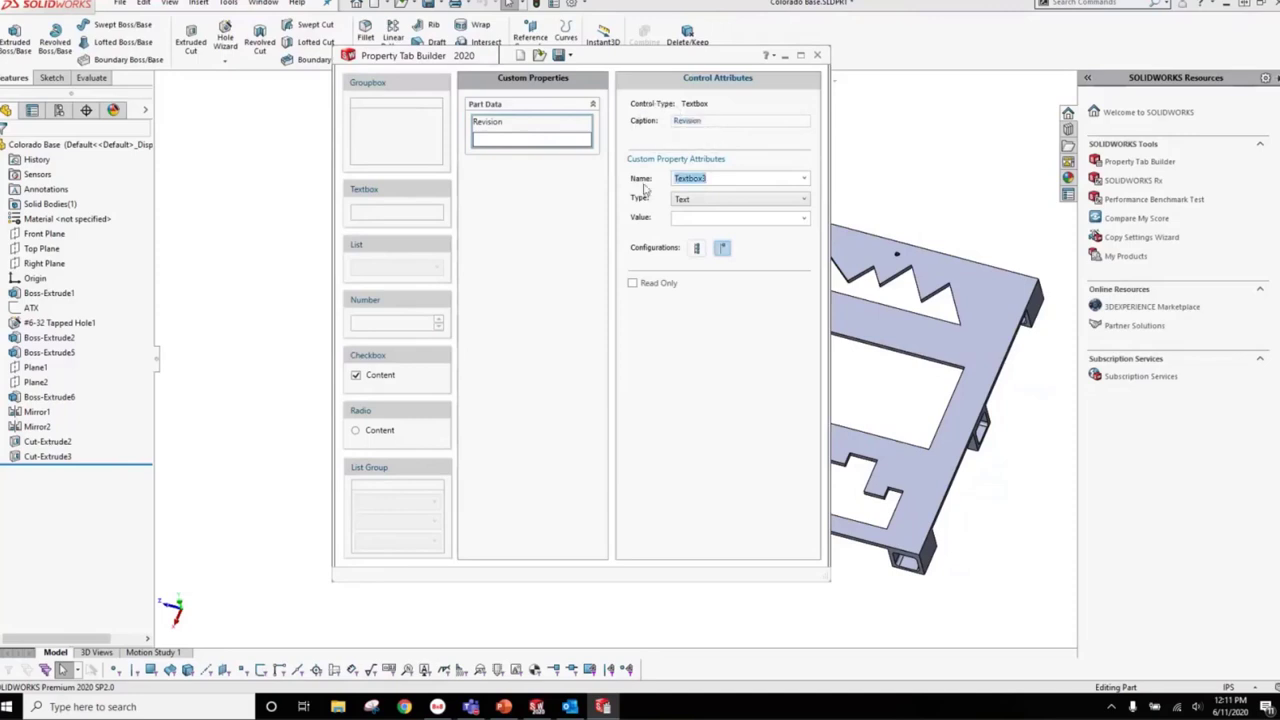
key("ctrl+v")
left_click(693, 248)
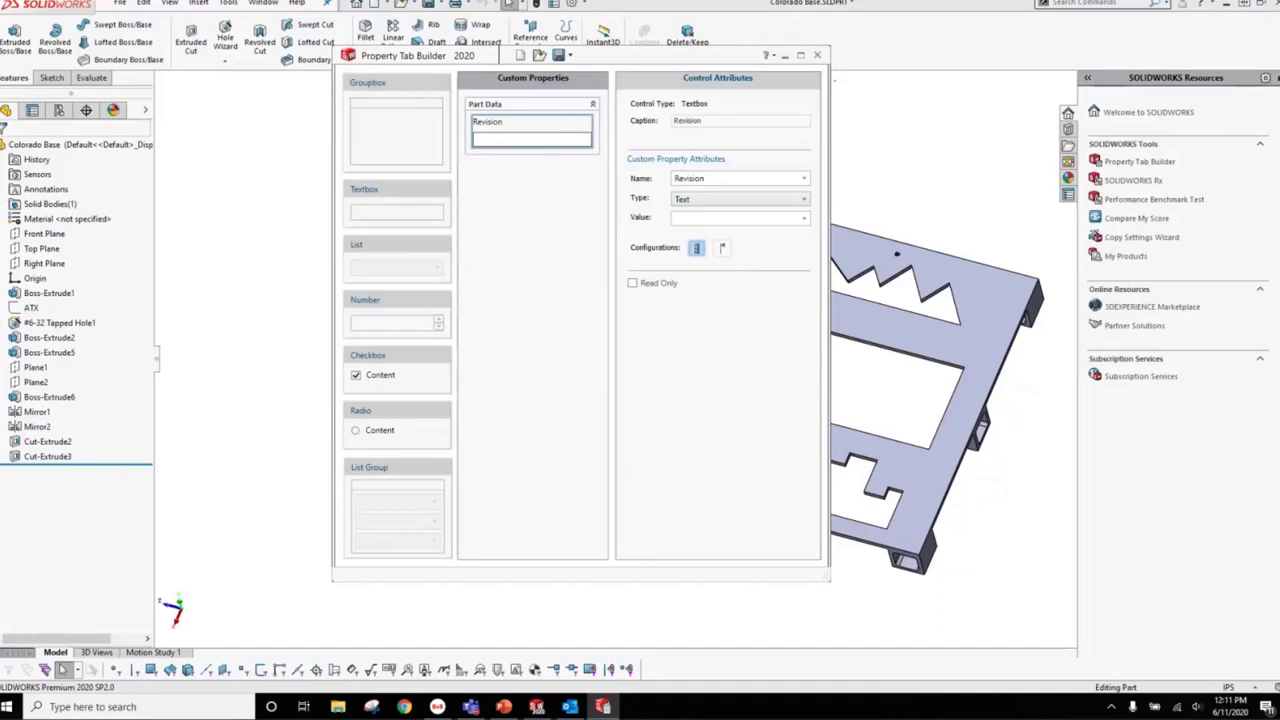
- Add a list control below Revision in the Part Data group, using Drawn By as its caption and property name
left_click_drag(414, 252, 526, 186)
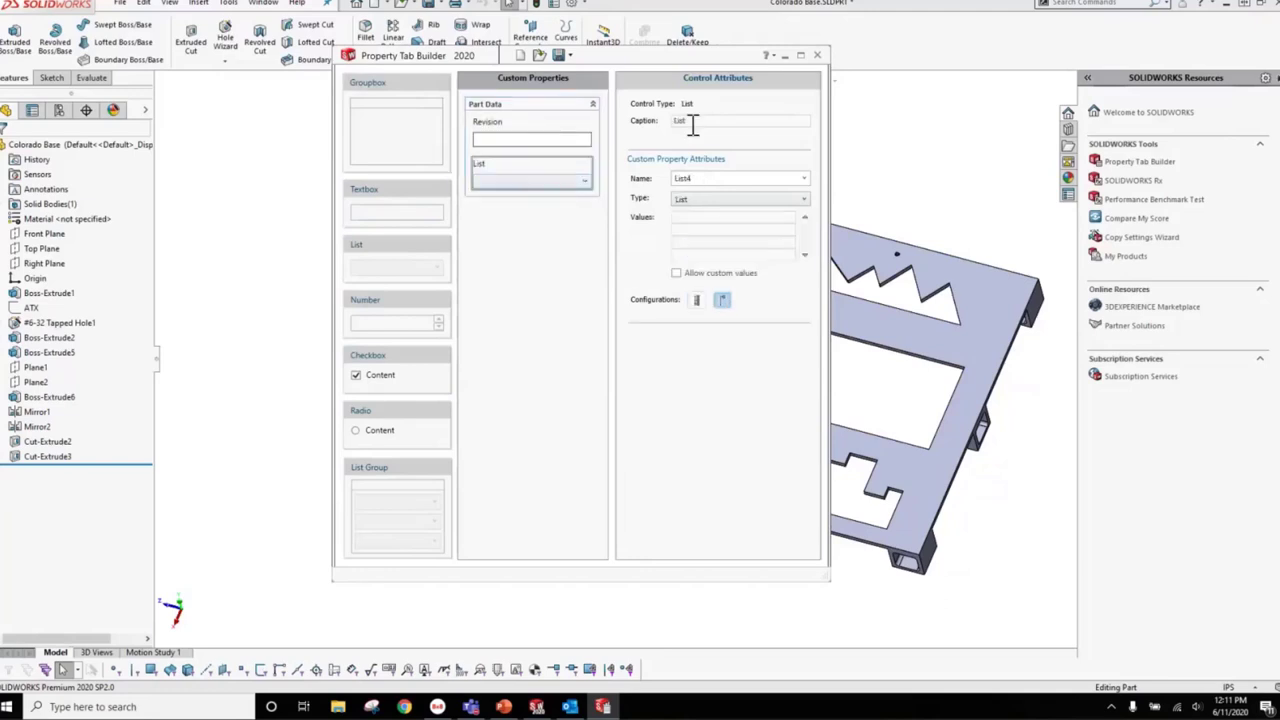
left_click(594, 163)
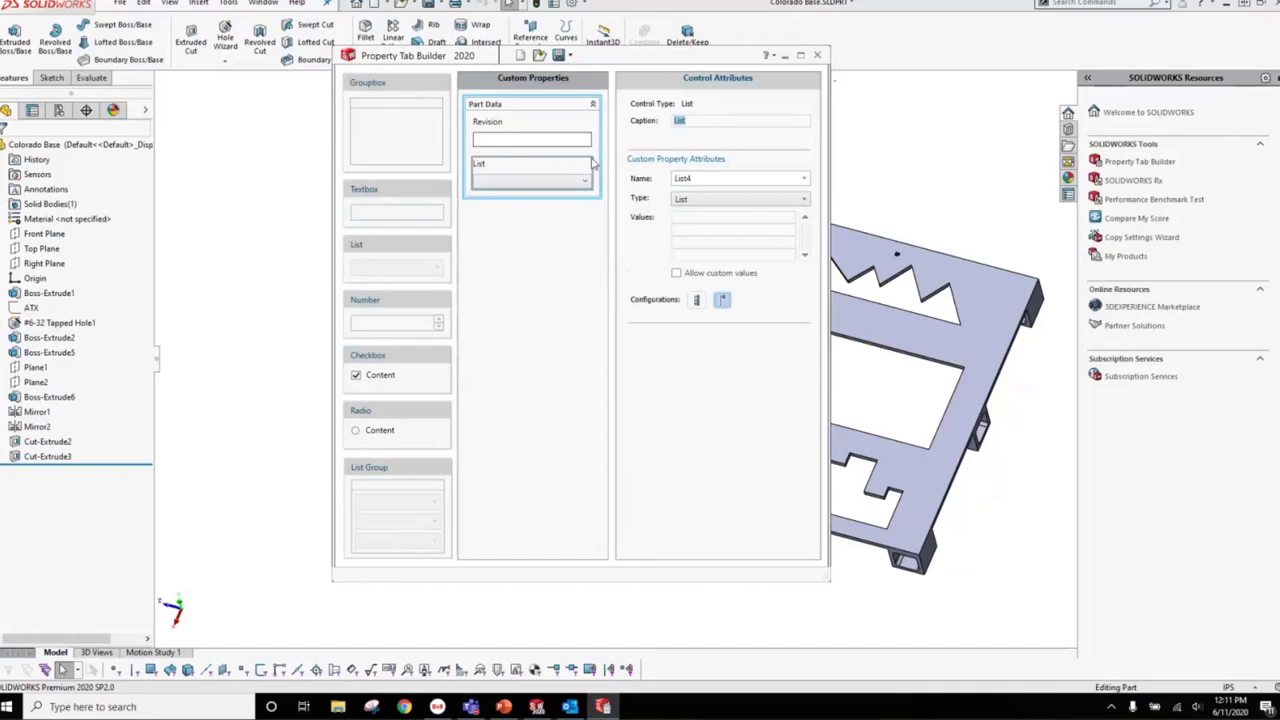
type("Drawn By")
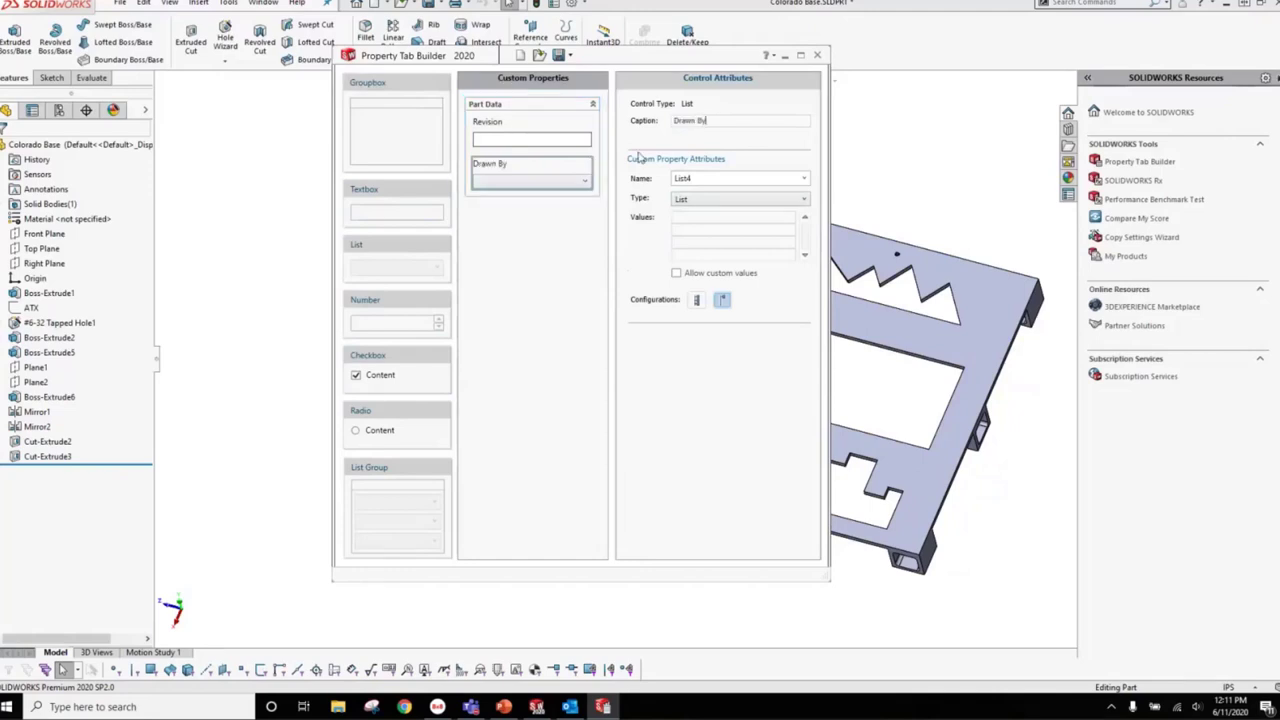
key("ctrl+a")
key("ctrl+c")
key("Tab")
key("ctrl+v")
- Enter four drafters' first names as Drawn By list values, then make the property file-level and allow custom values
left_click(704, 221)
type("Oli")
type("v")
type("Kris ")
type("Chuck ")
type("Dave")
left_click(697, 302)
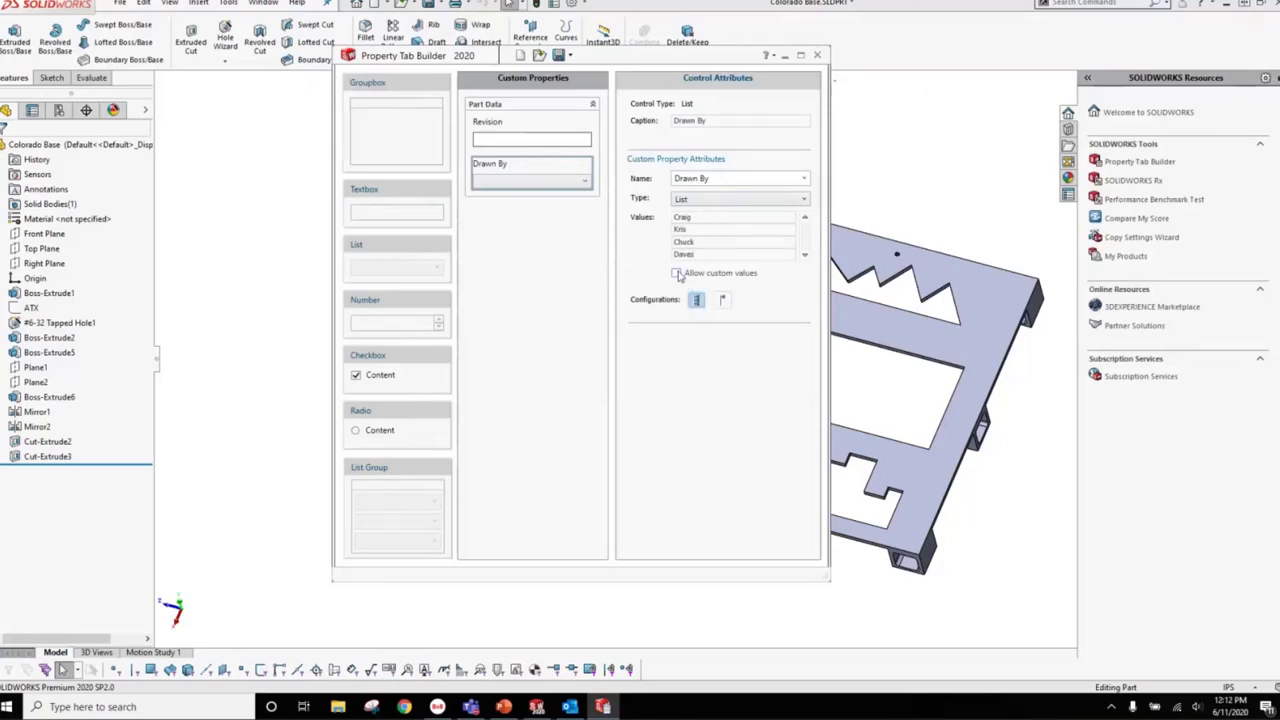
left_click(677, 274)
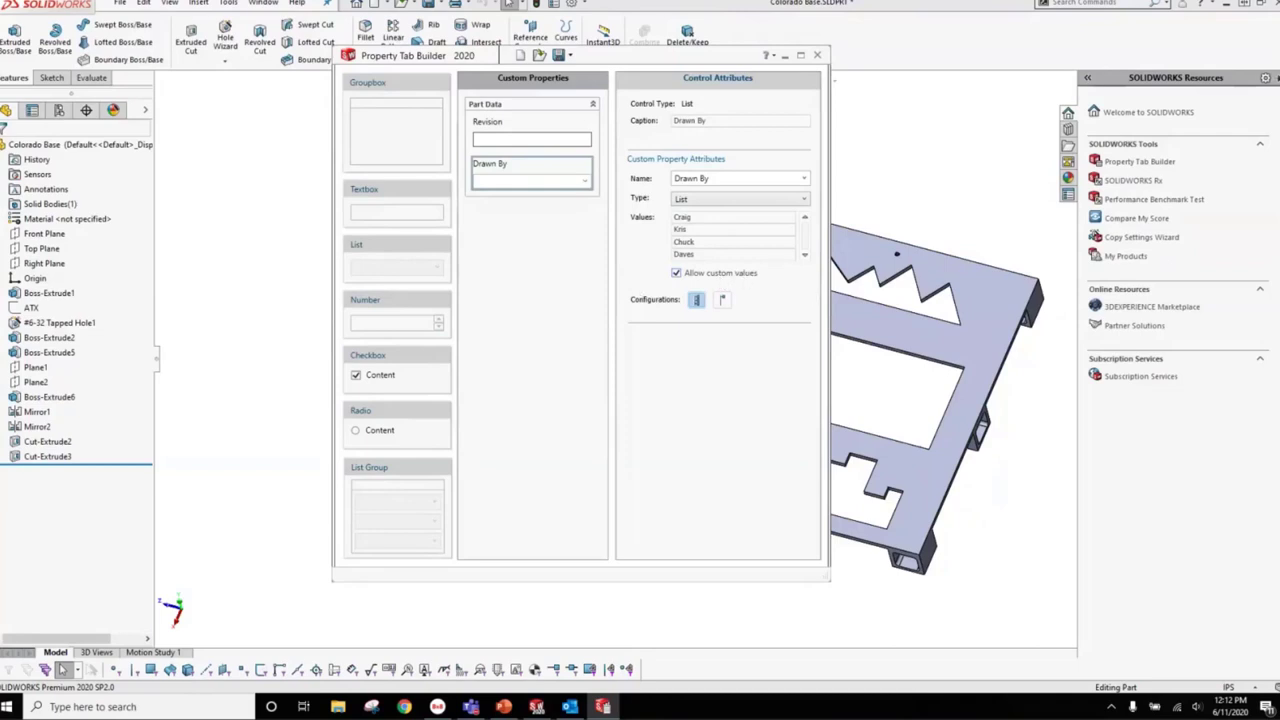
- Add a textbox below Drawn By in the Part Data group, using Date as its caption and property name
key("alt+Tab")
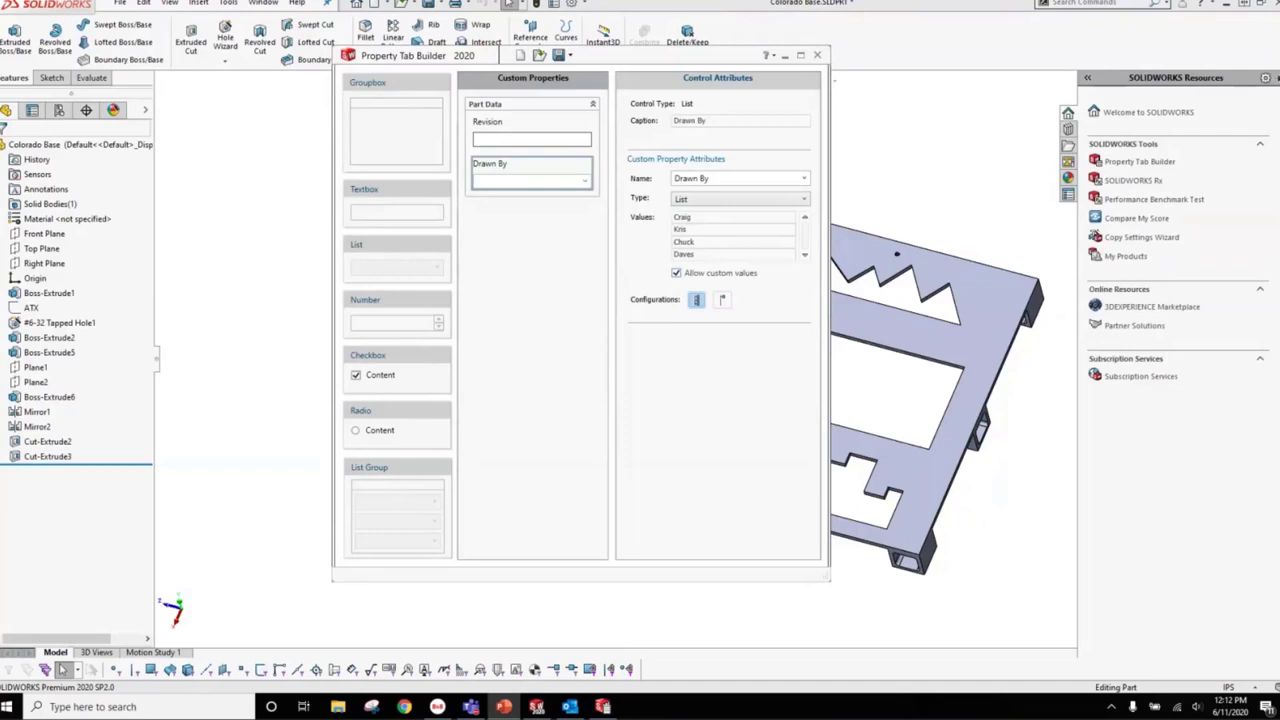
left_click(501, 296)
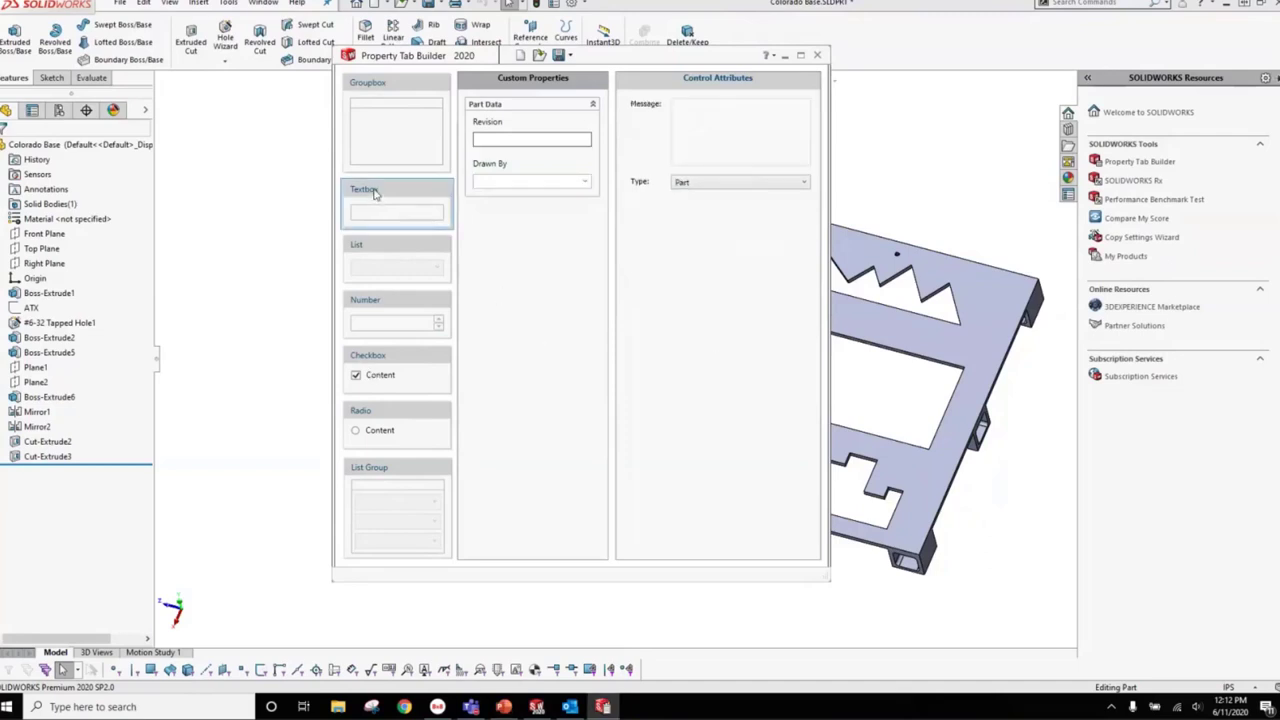
mouse_move(375, 194)
left_mouse_down()
mouse_move(478, 206)
mouse_move(525, 188)
mouse_move(524, 232)
left_mouse_up()
left_click_drag(711, 121, 664, 122)
type("D")
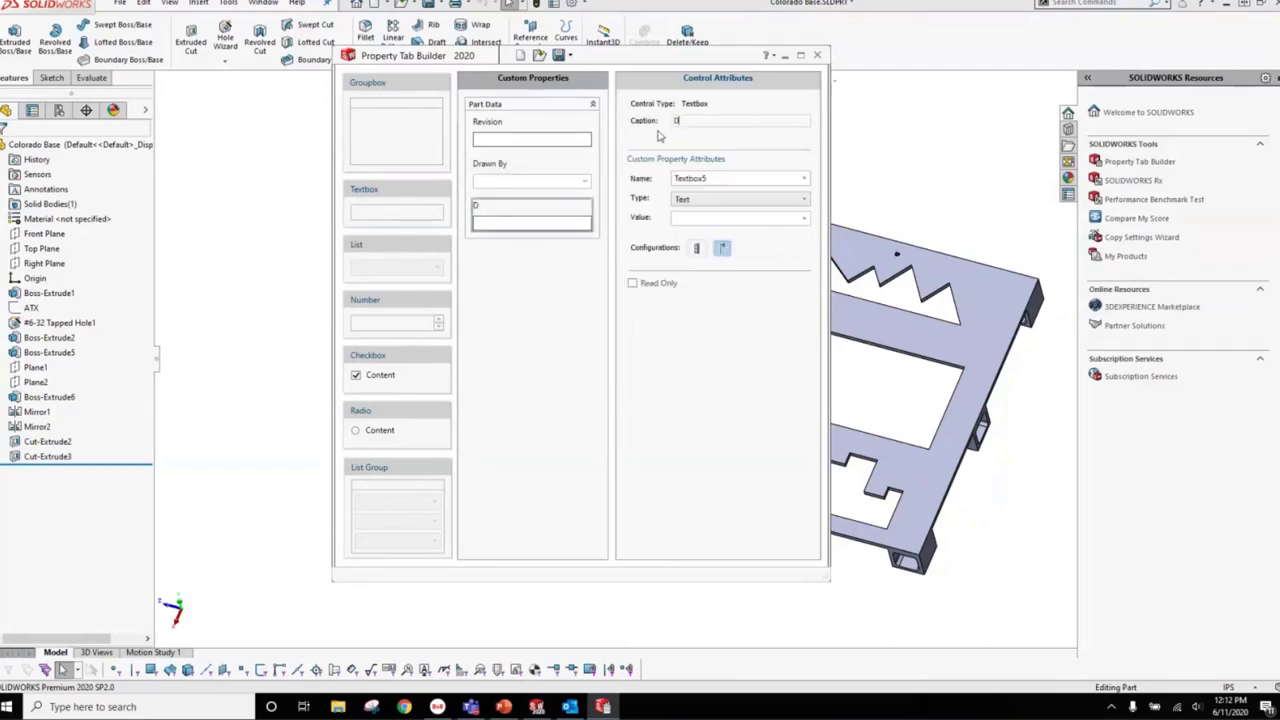
type("ate")
left_click_drag(718, 178, 640, 190)
type("Date")
- Make the Date property file-level instead of configuration-specific and set its type to Date
left_click(699, 250)
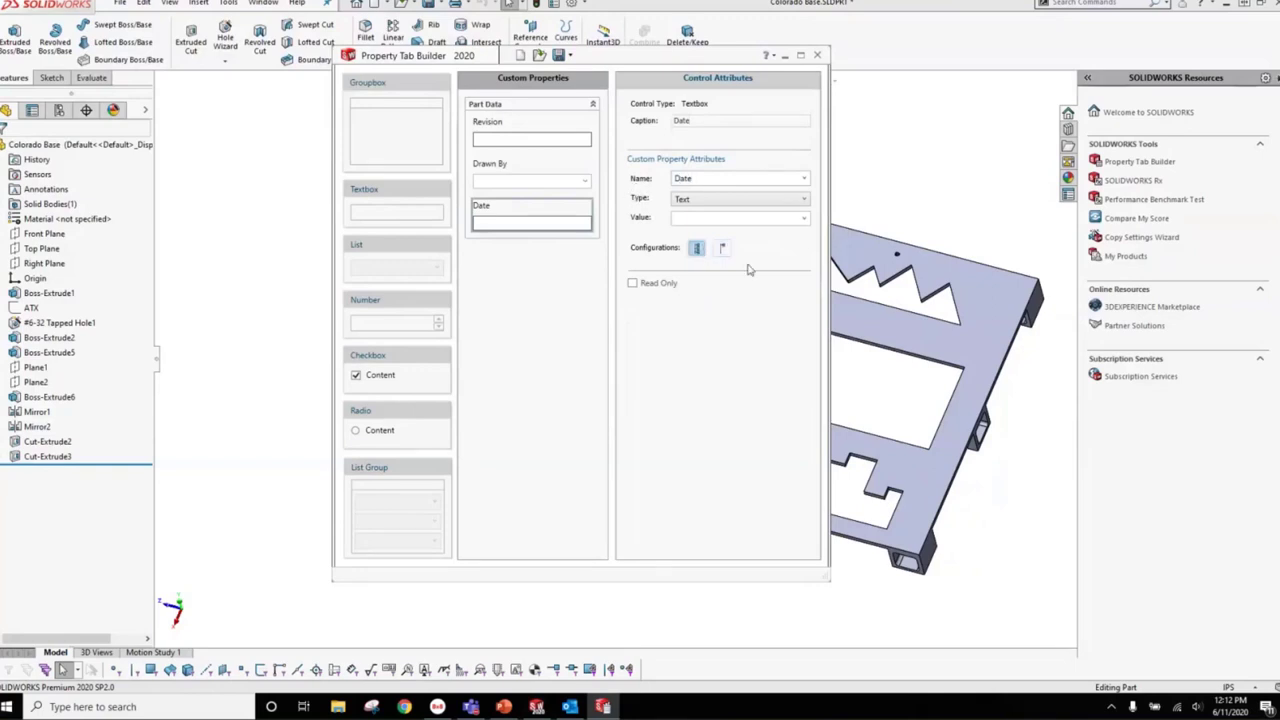
left_click(772, 203)
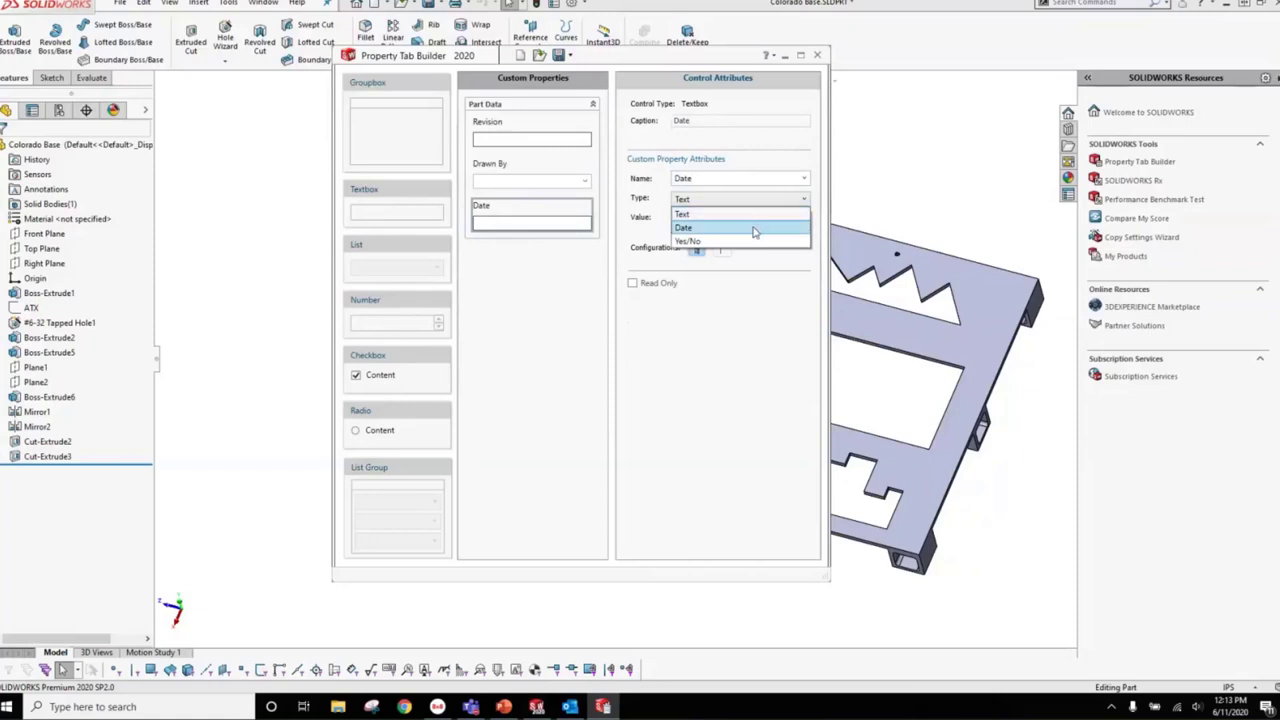
left_click(755, 229)
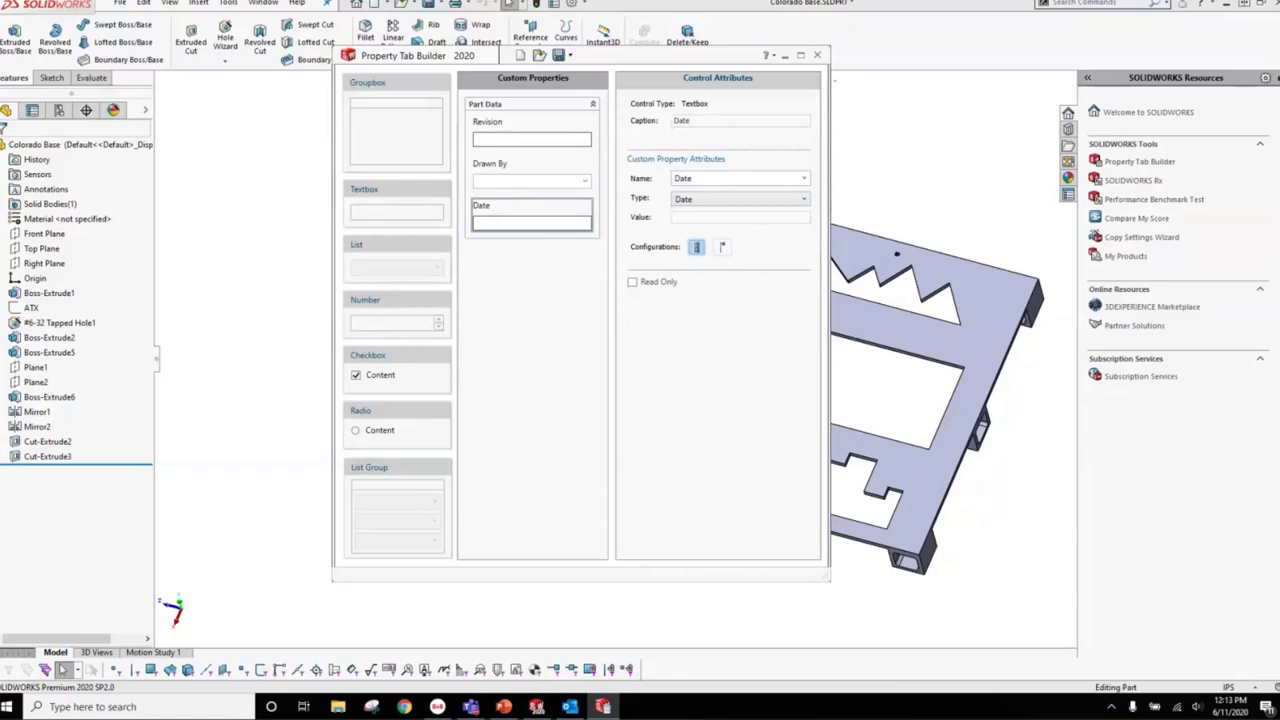
key("alt+Tab")
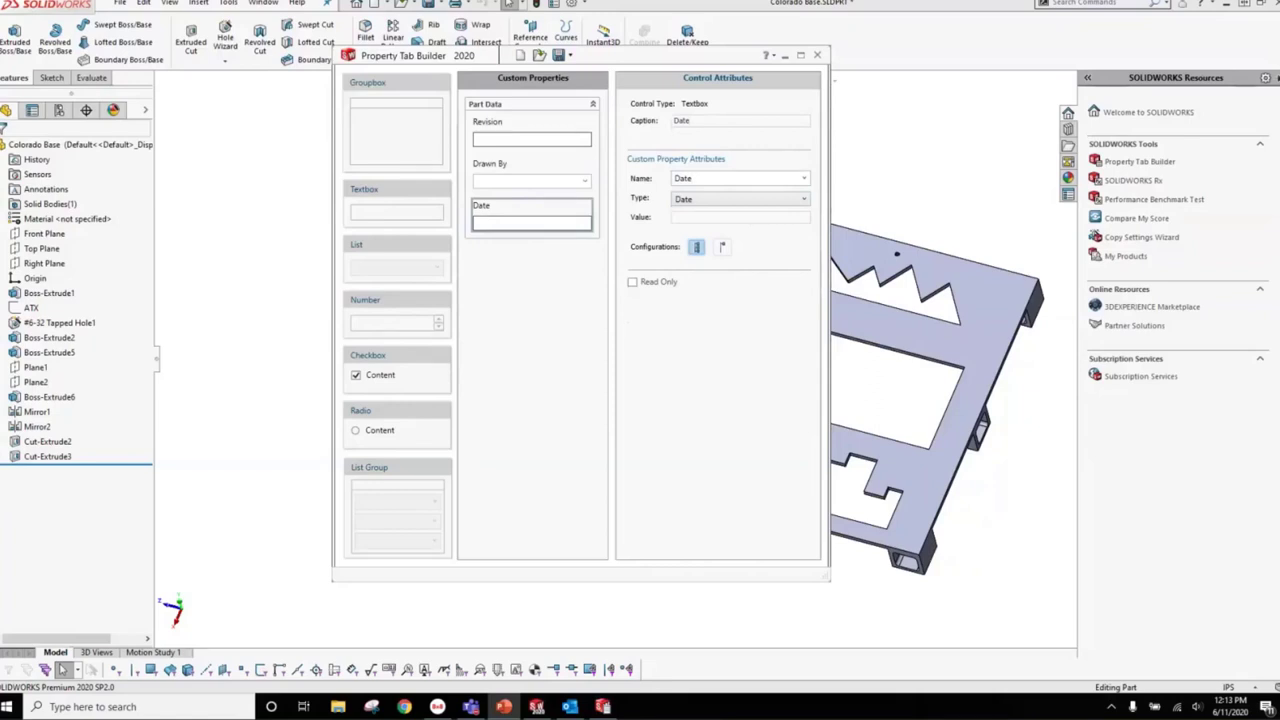
- Save the part properties template to the Desktop as Webex and minimize Property Tab Builder
left_click(557, 57)
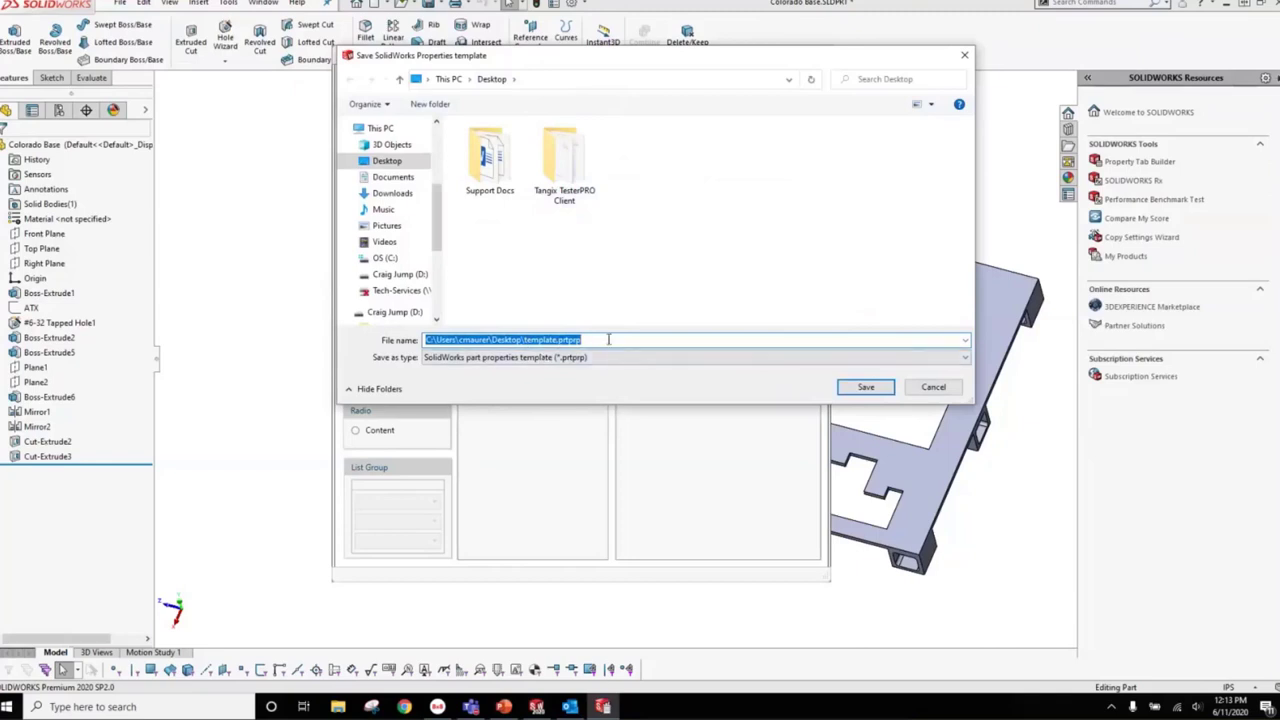
type("Webex")
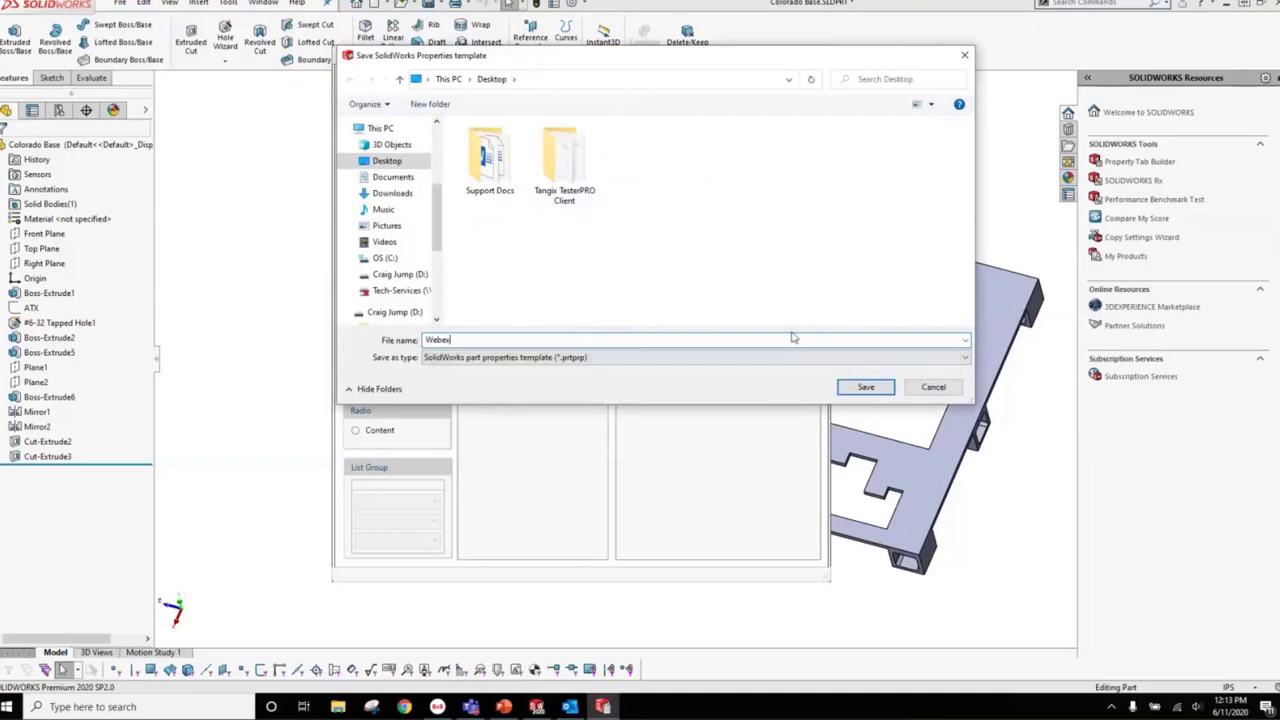
left_click(865, 388)
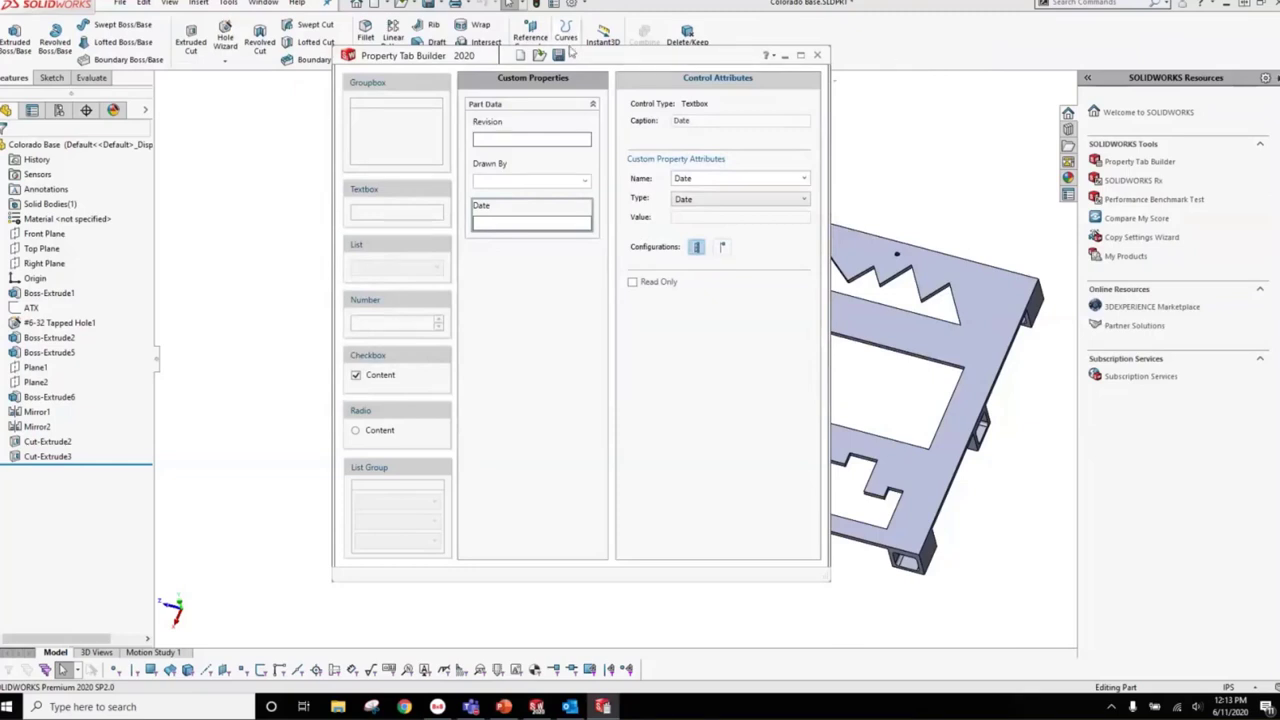
left_click(786, 55)
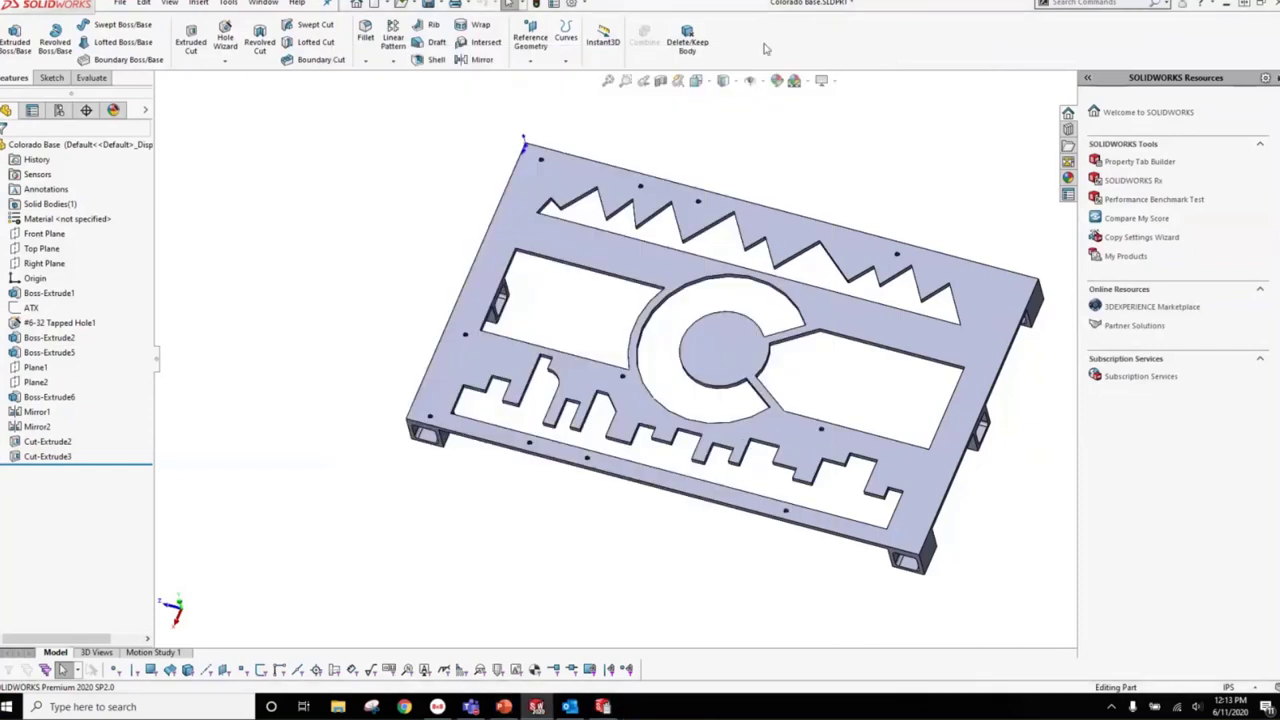
- Check which folder the system file locations list for Custom Property Files, then accept the options
left_click(231, 4)
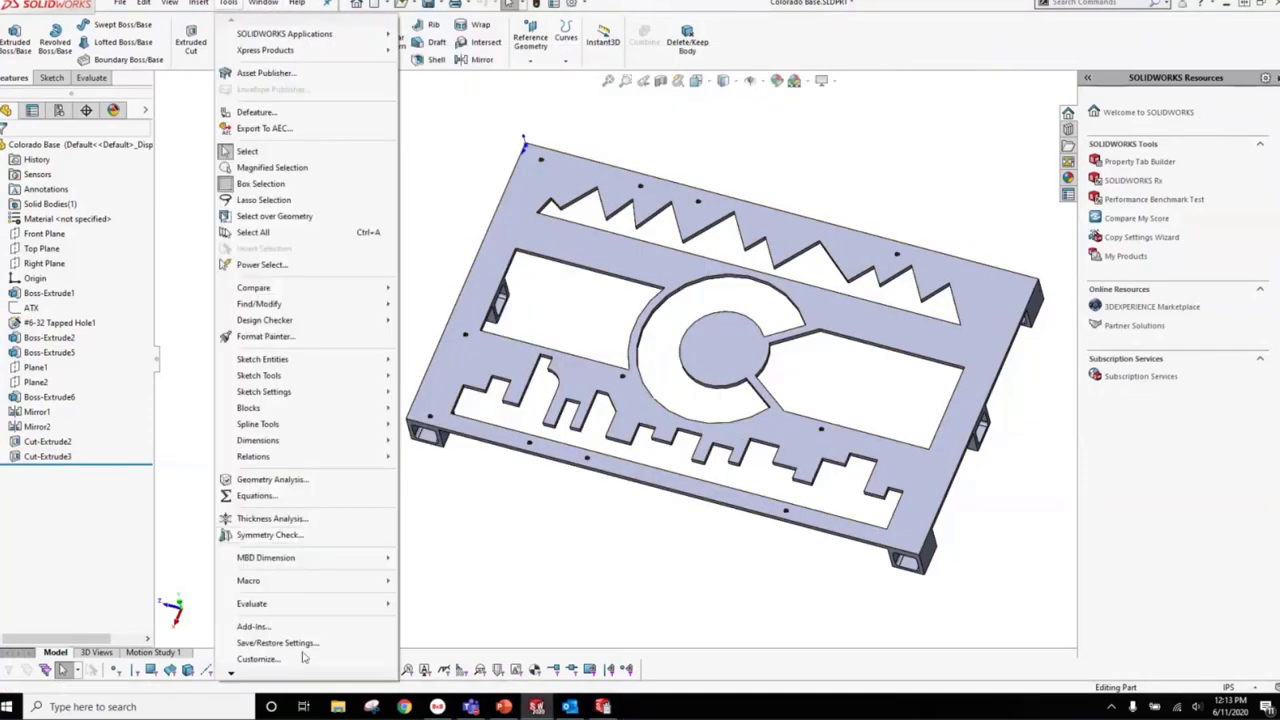
left_click(251, 654)
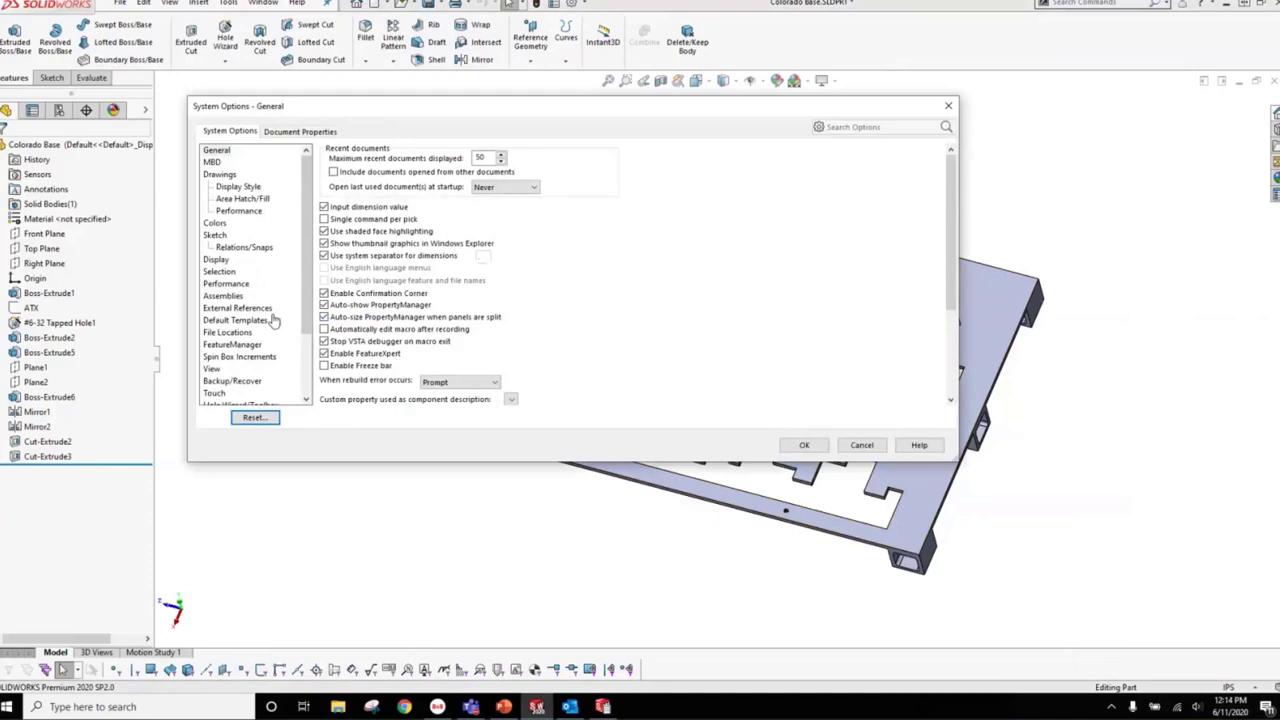
left_click(228, 332)
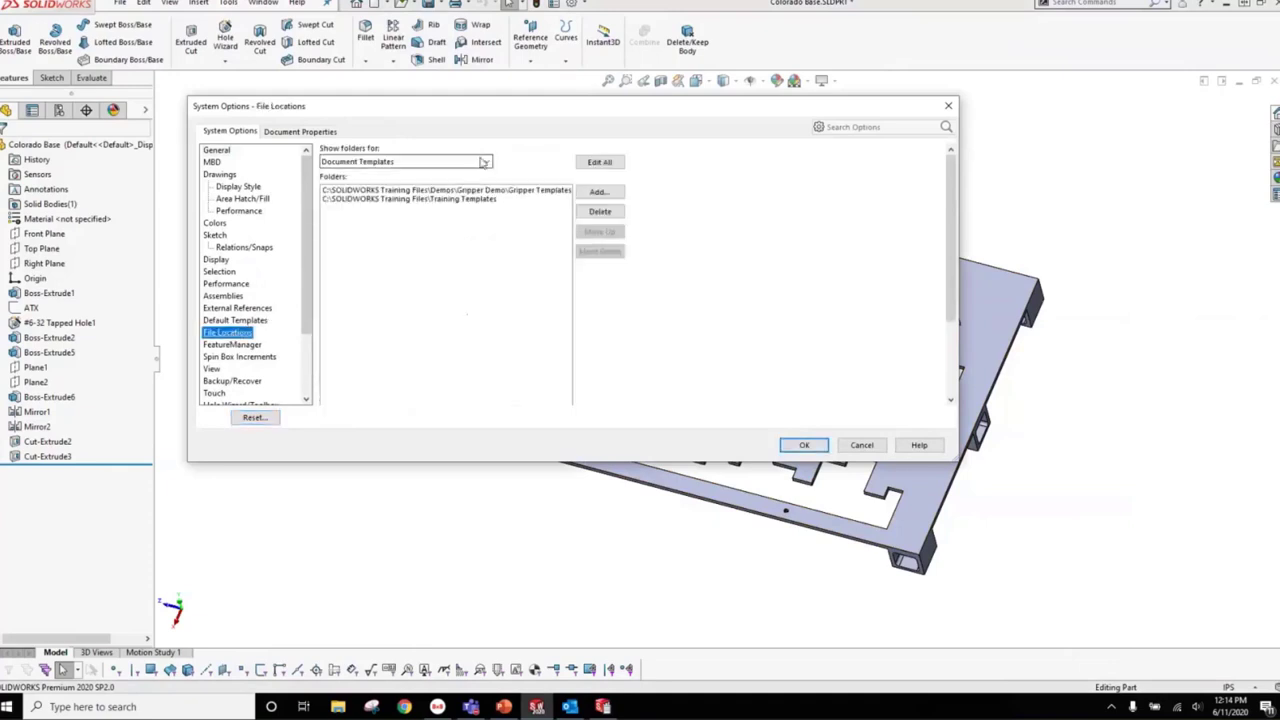
left_click(486, 162)
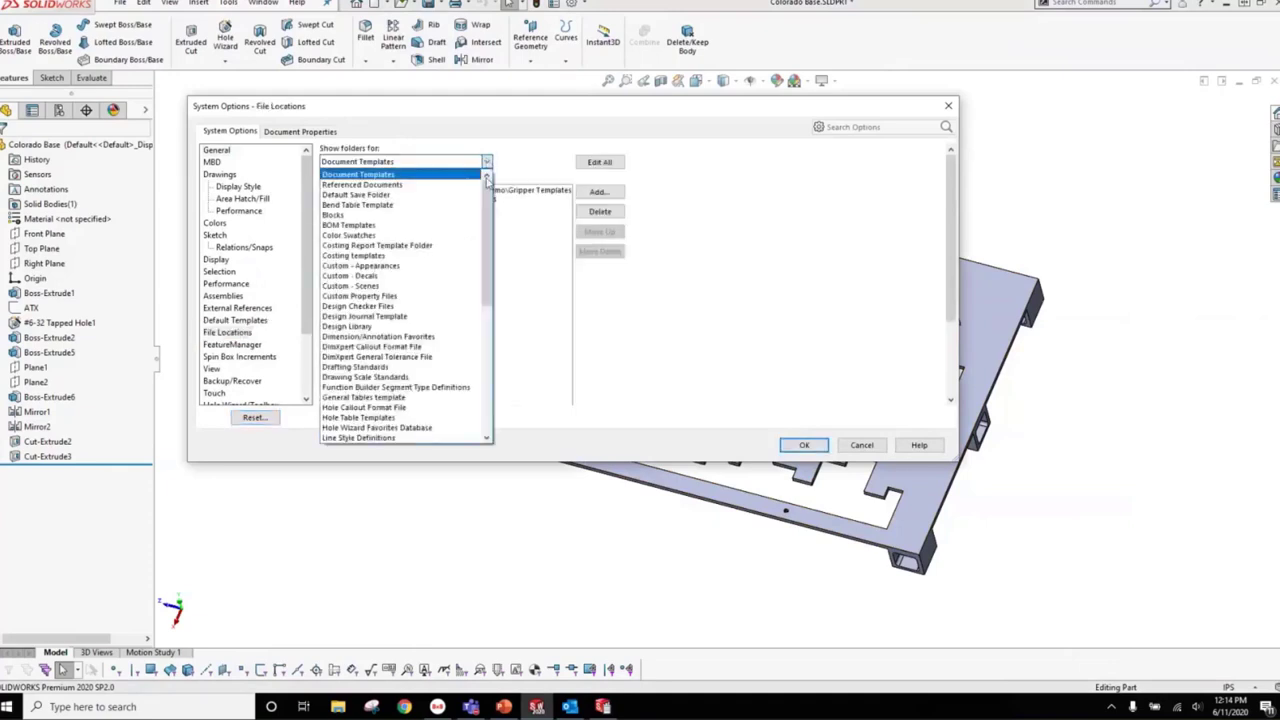
scroll(469, 305, "down", 5)
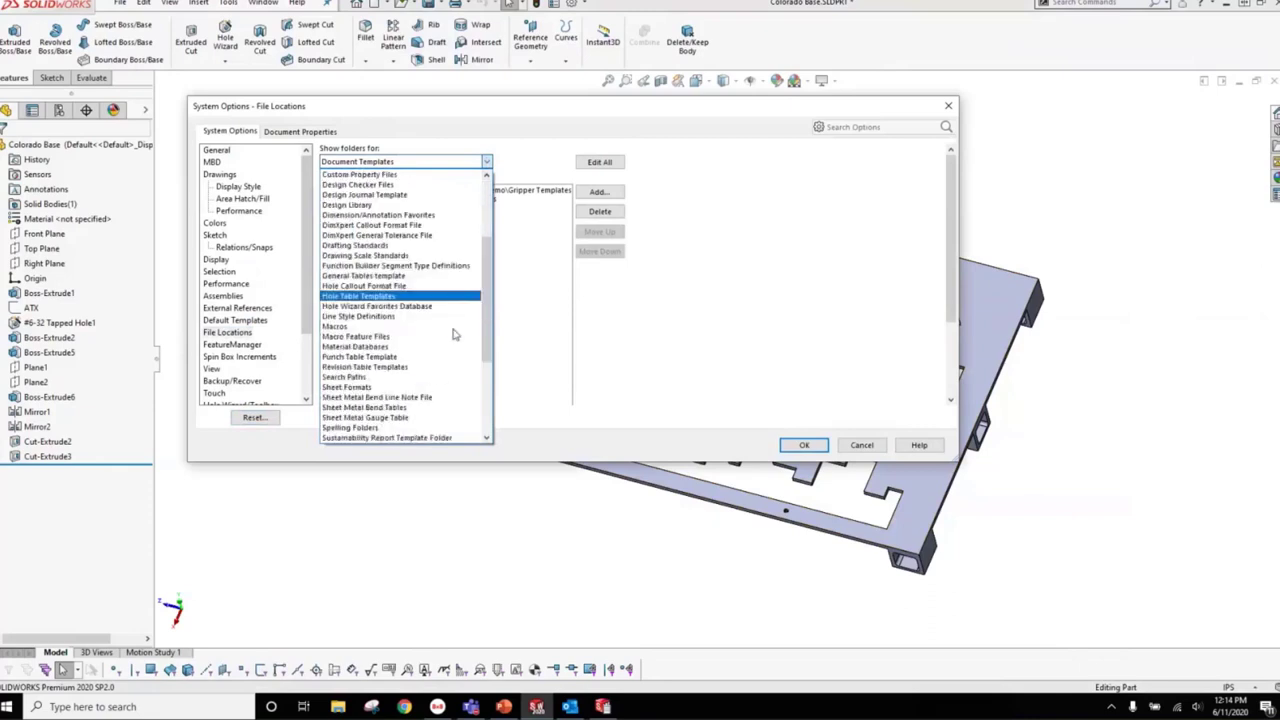
scroll(453, 334, "down", 2)
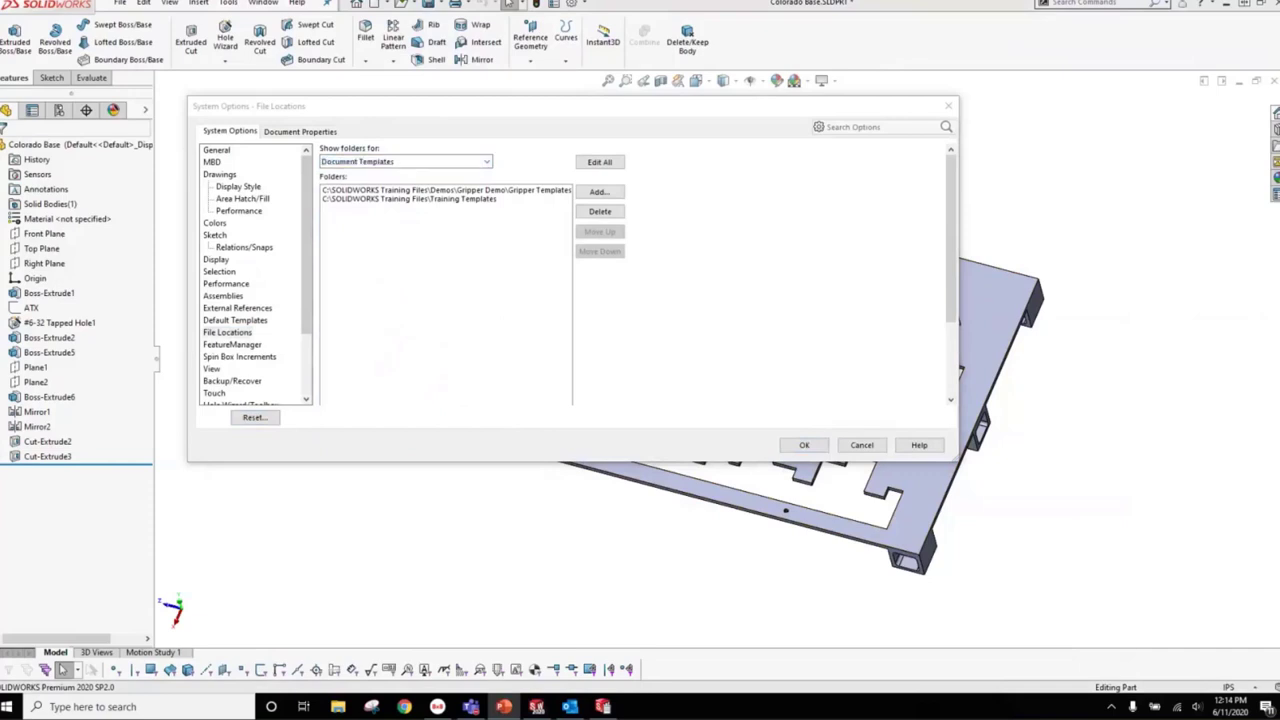
left_click(451, 164)
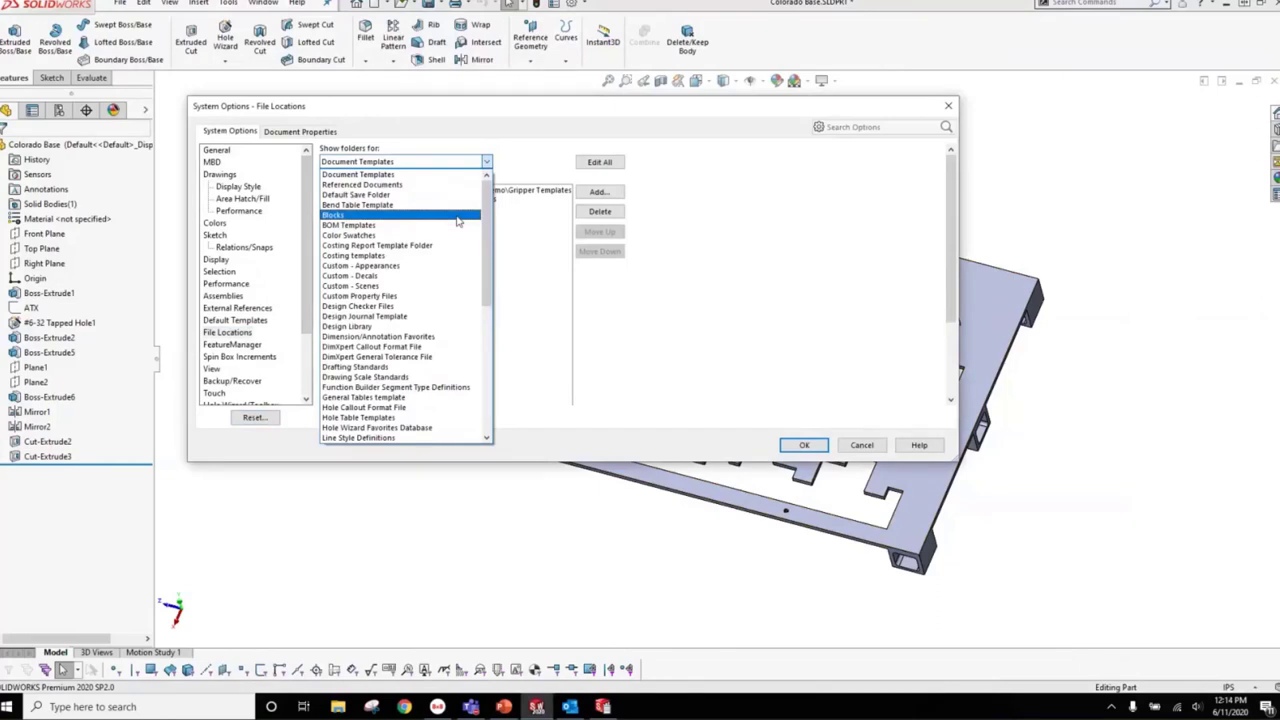
left_click(424, 297)
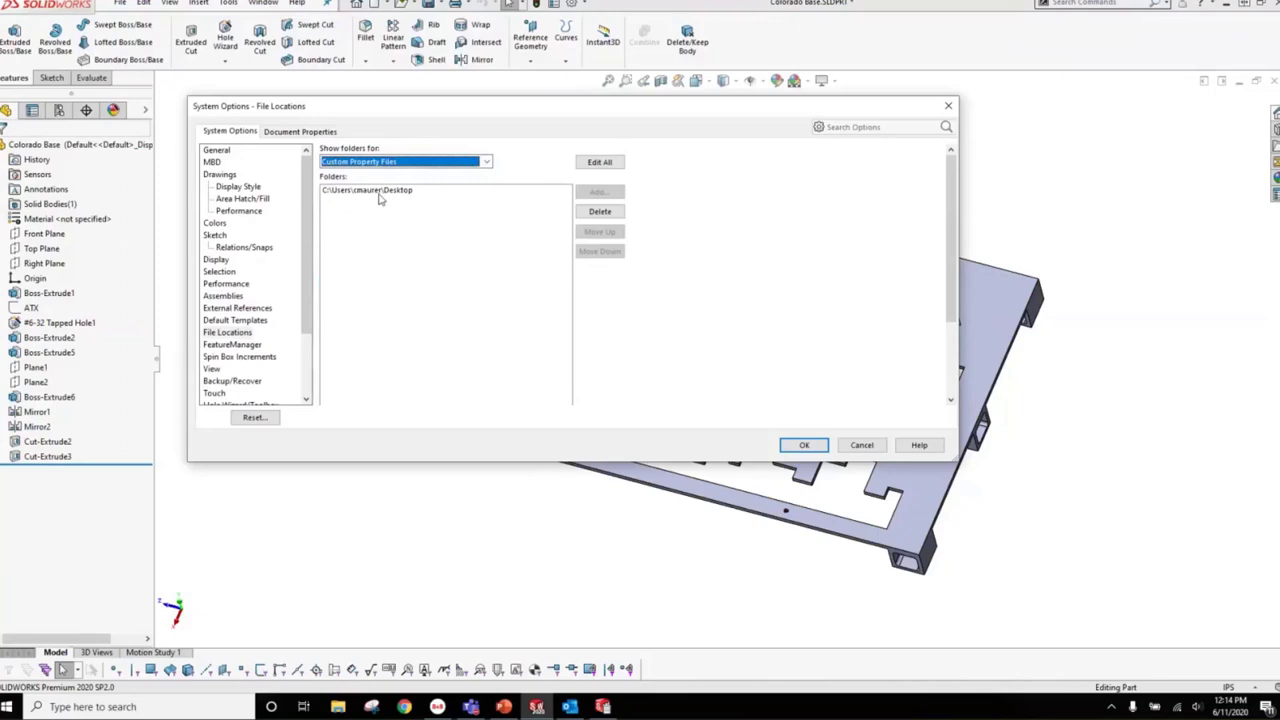
left_click(790, 451)
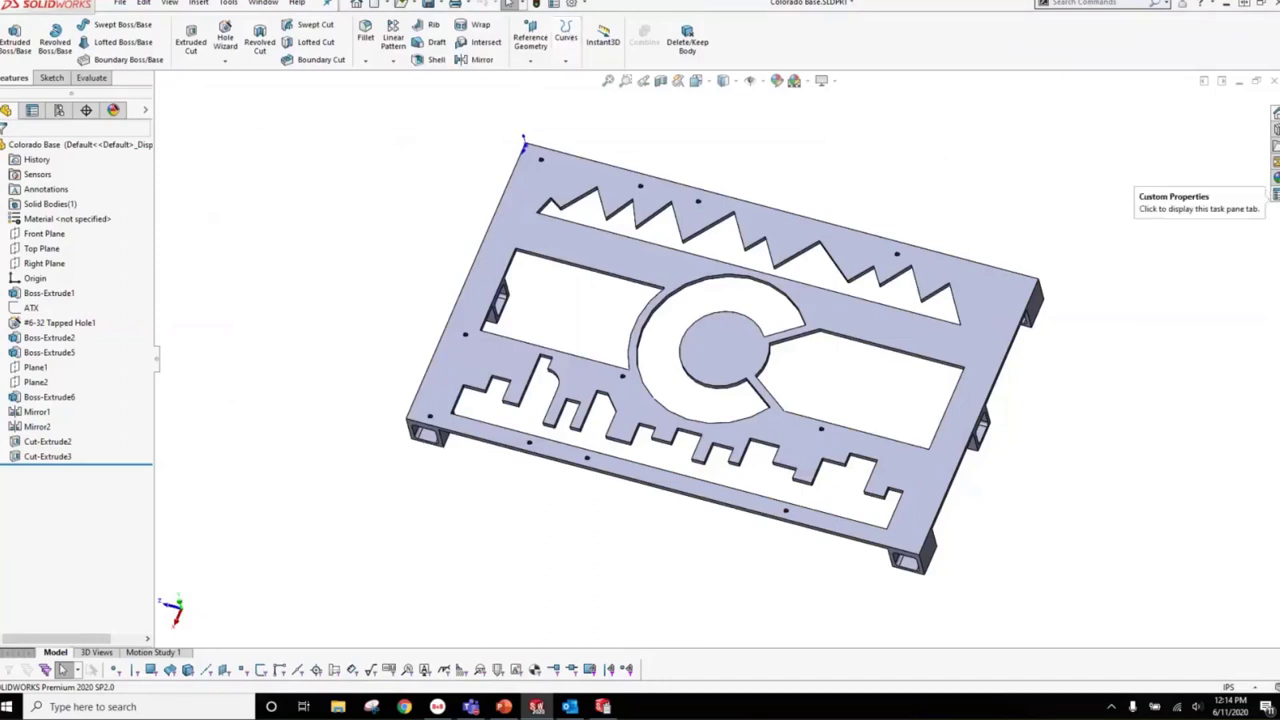
- Load the Webex.prtprp template as the part's custom property form
left_click(1276, 193)
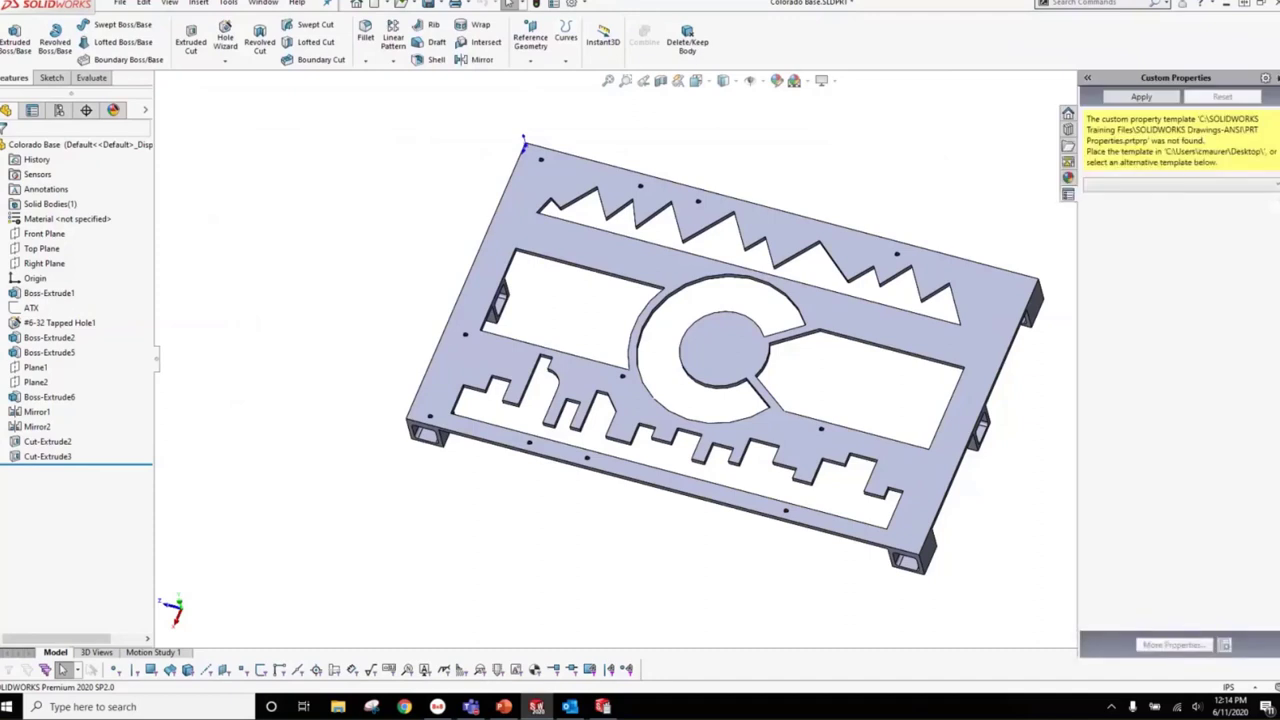
left_click(1182, 186)
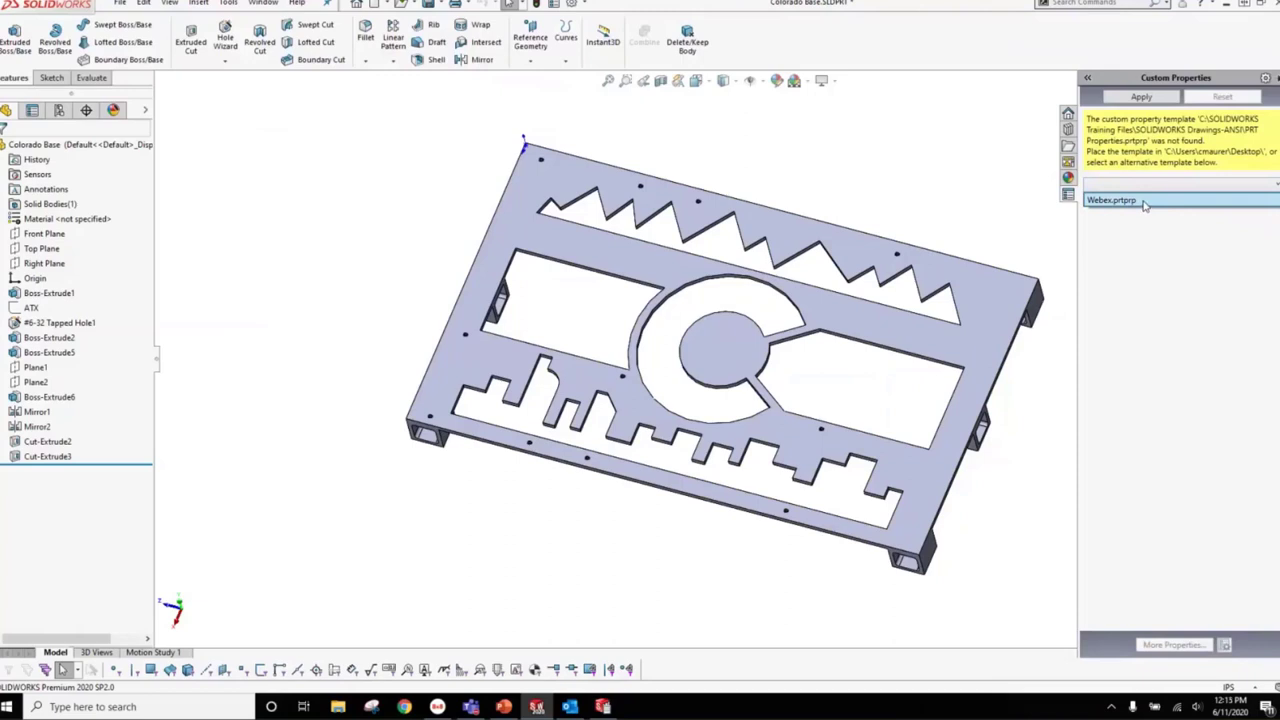
left_click(1145, 201)
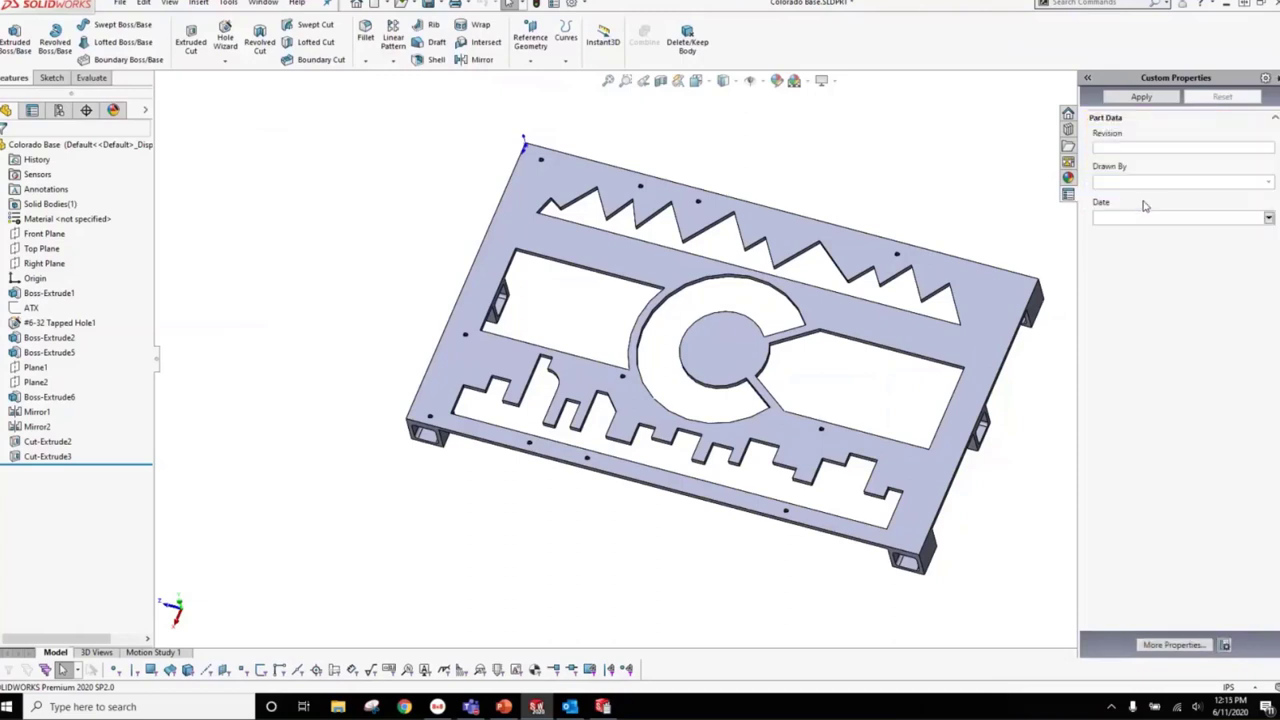
- Examine the part's file properties, both custom and configuration-specific, and close the summary information
left_click(1143, 147)
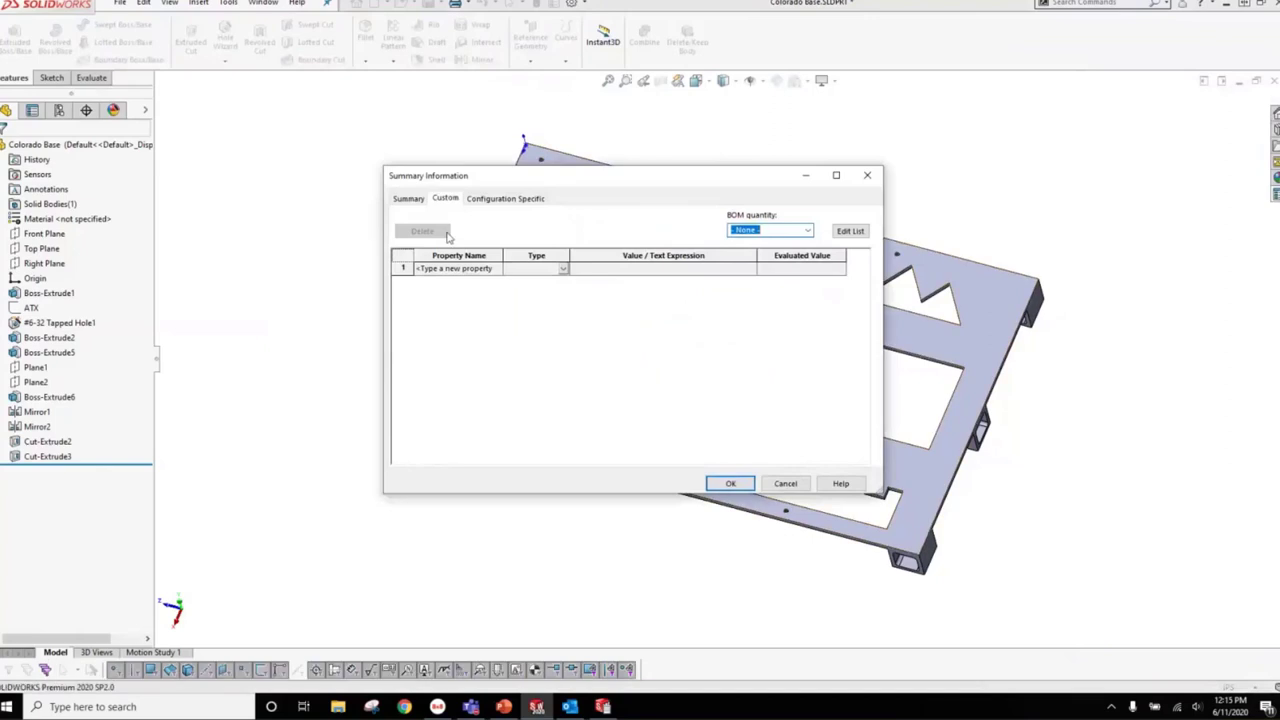
left_click(504, 198)
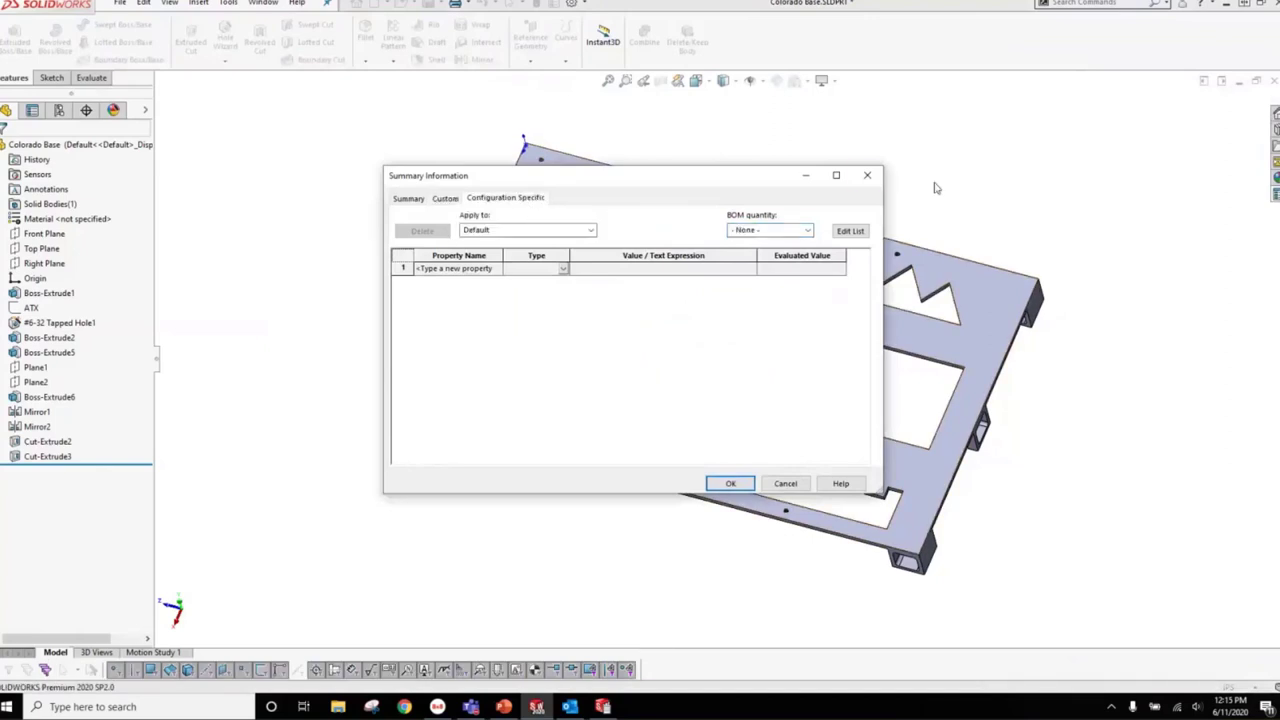
left_click(867, 175)
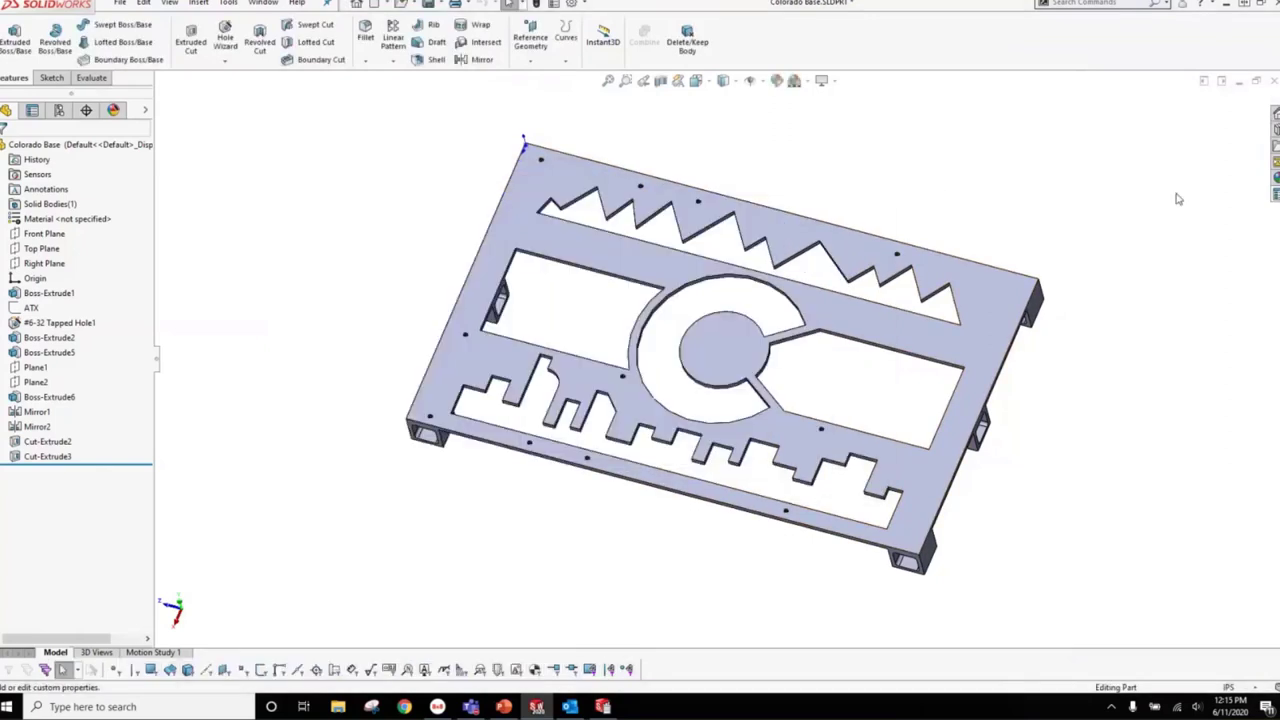
- Fill in the part's custom properties with Revision A, the drafter's first name and the date 6/11/2020, and apply them
left_click(1275, 194)
left_click(1135, 148)
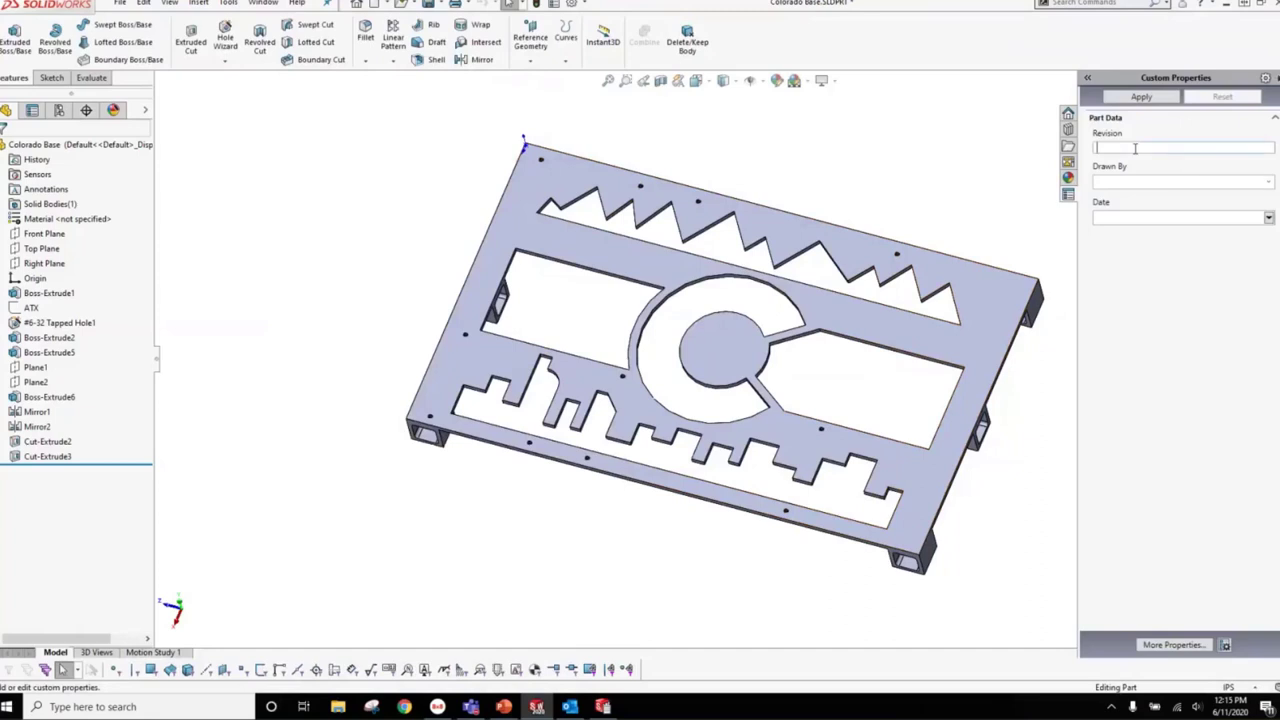
type("A")
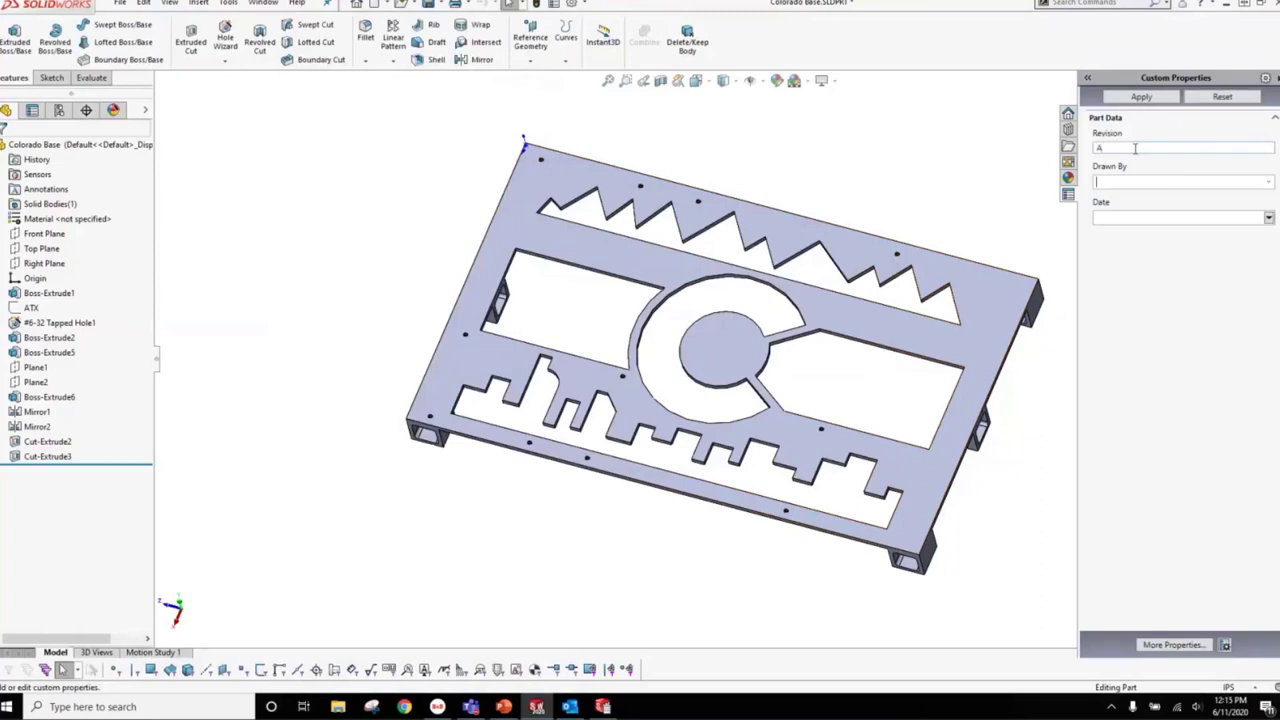
left_click(1217, 182)
type("C")
key("BackSpace")
left_click(1268, 182)
left_click(1268, 218)
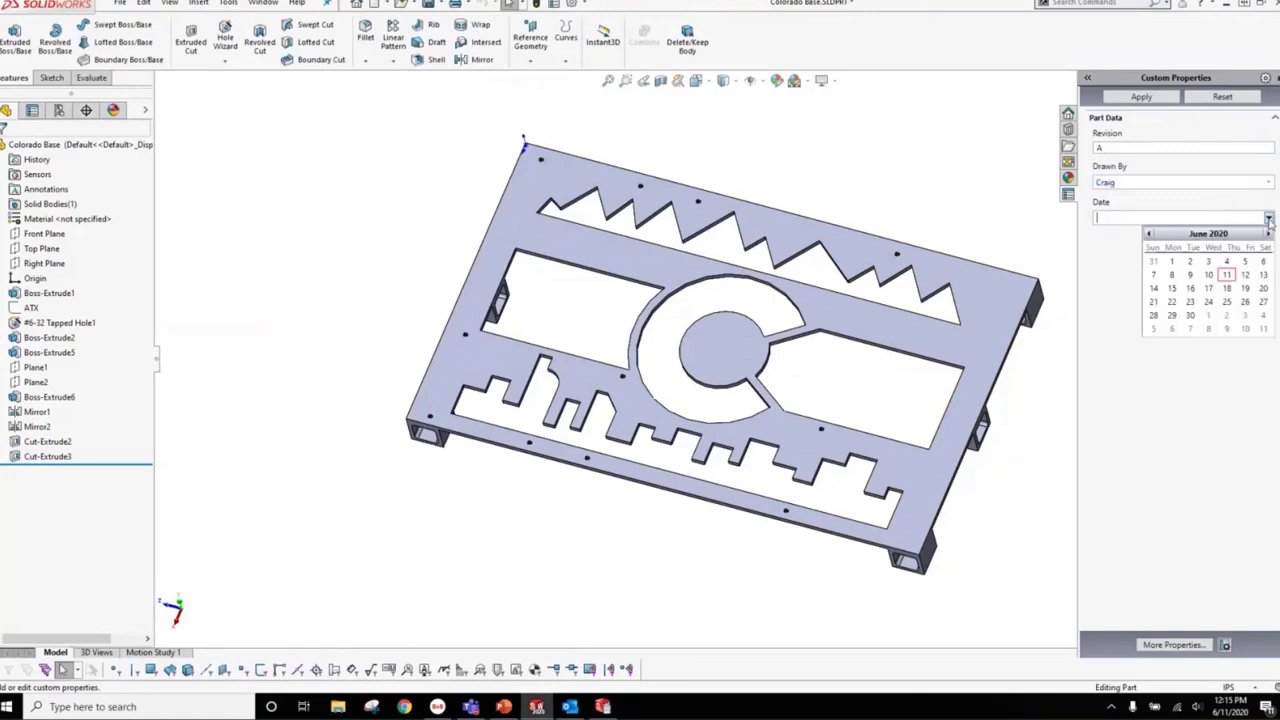
left_click(1227, 280)
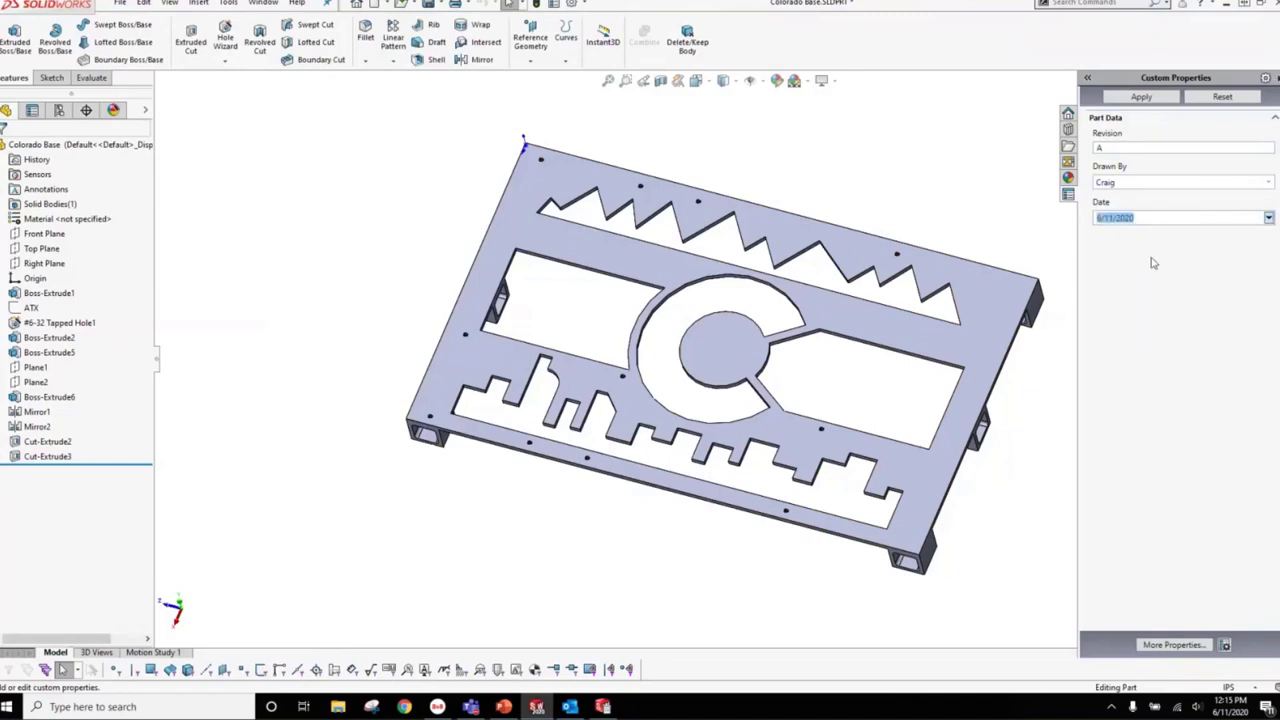
left_click(1150, 98)
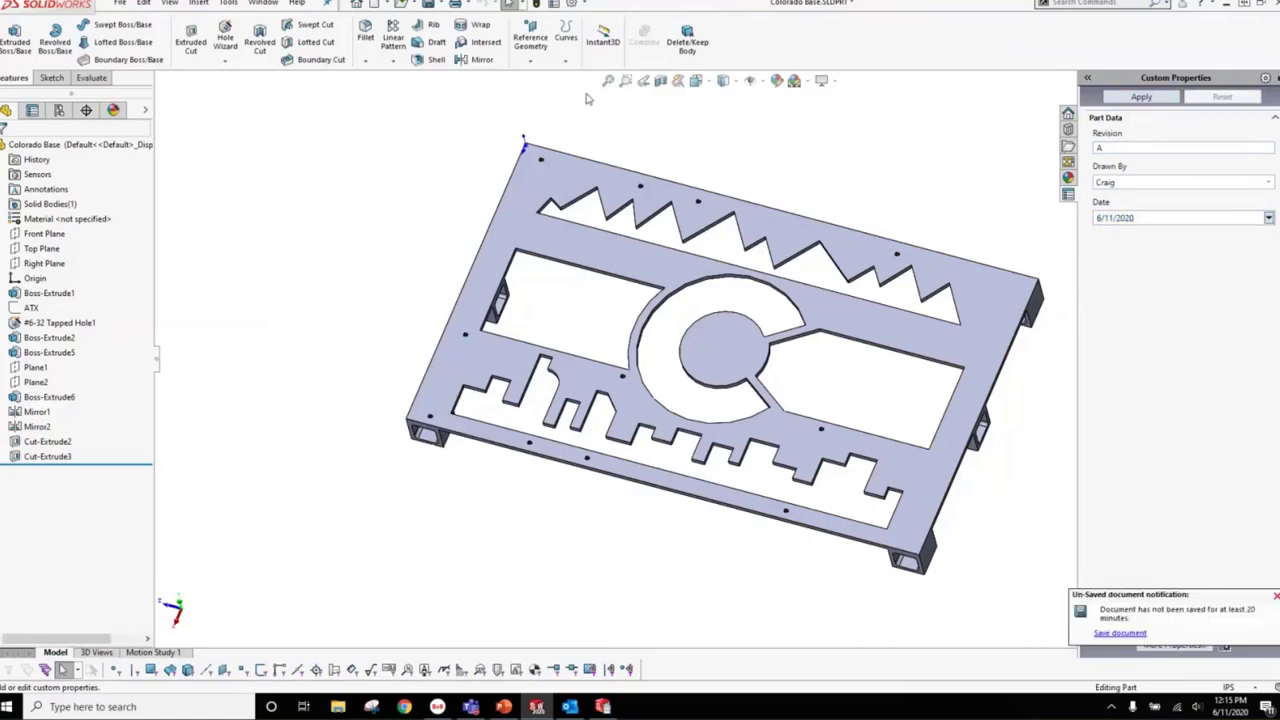
- Check the applied values in the part's custom file properties and compare the Drawn By, Revision and Part Data settings in Property Tab Builder
left_click(555, 6)
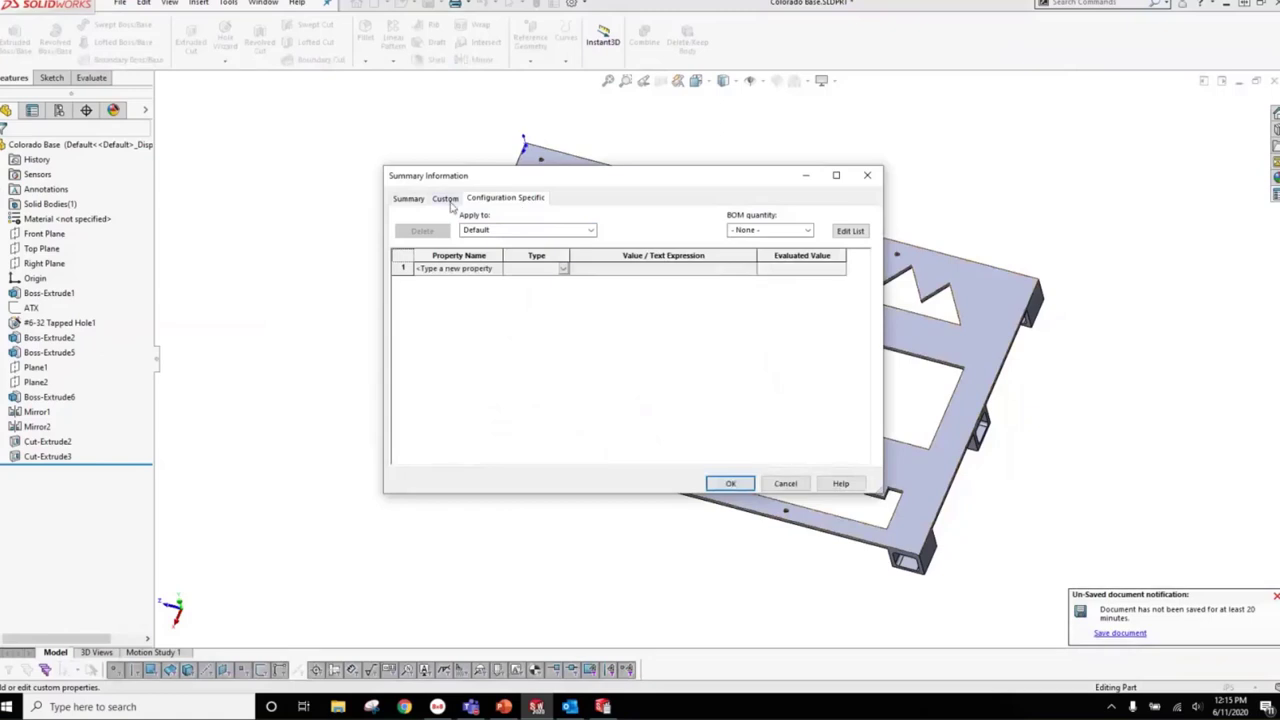
left_click(445, 198)
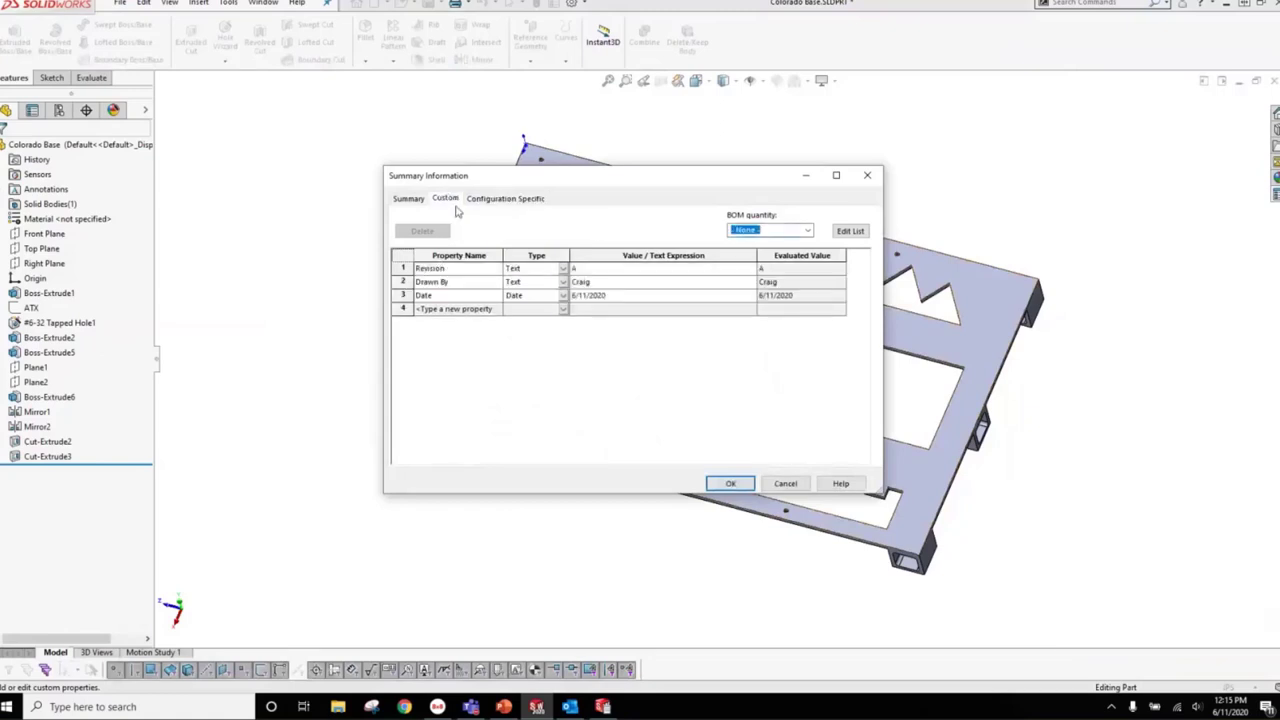
left_click(602, 706)
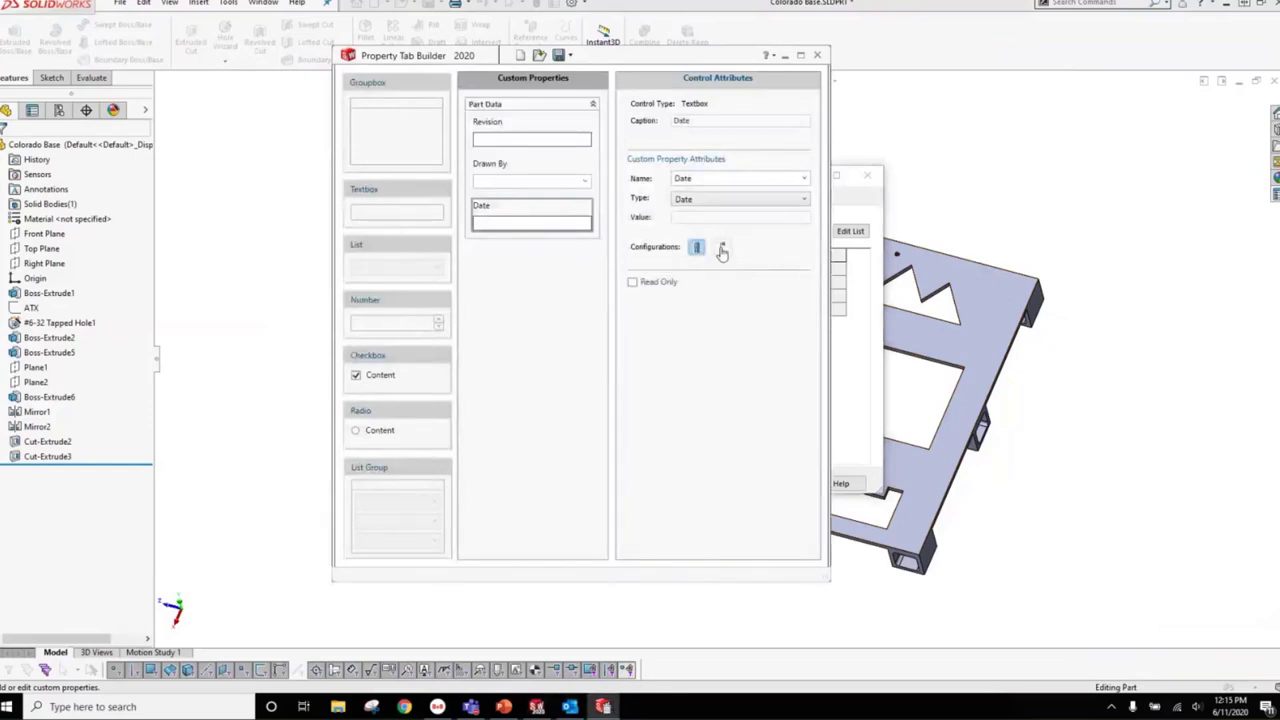
left_click(540, 170)
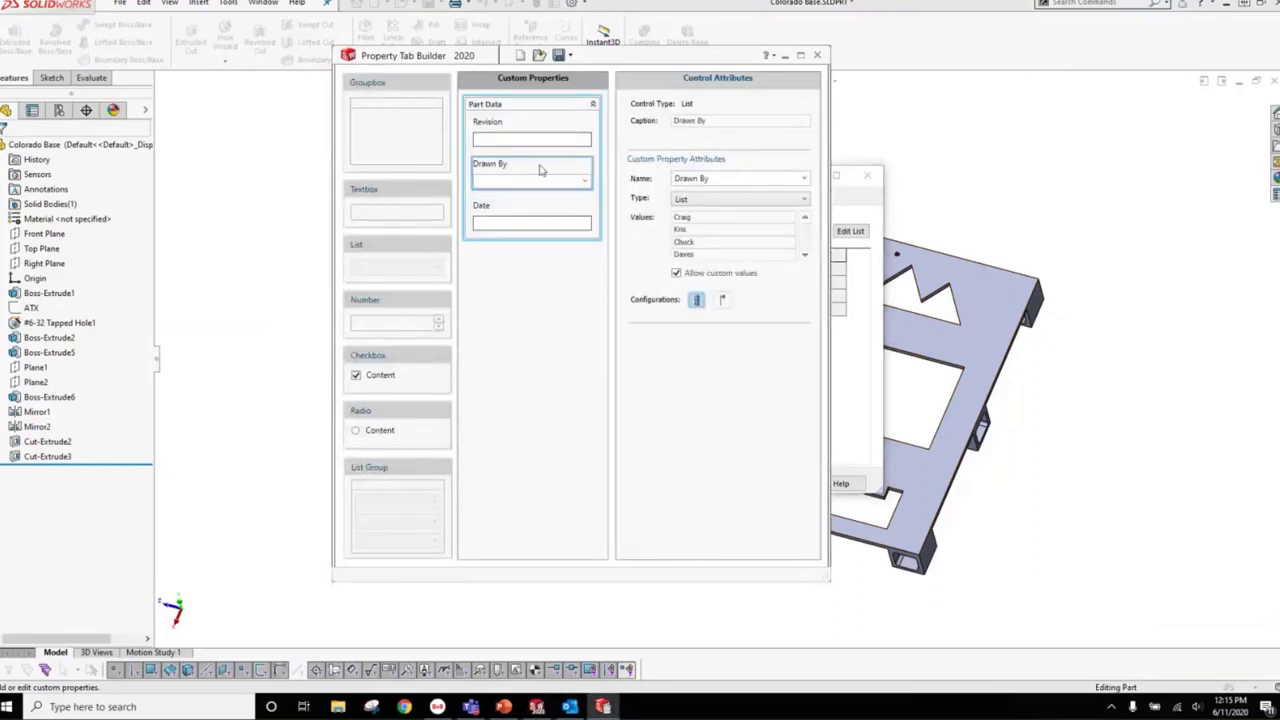
left_click(533, 121)
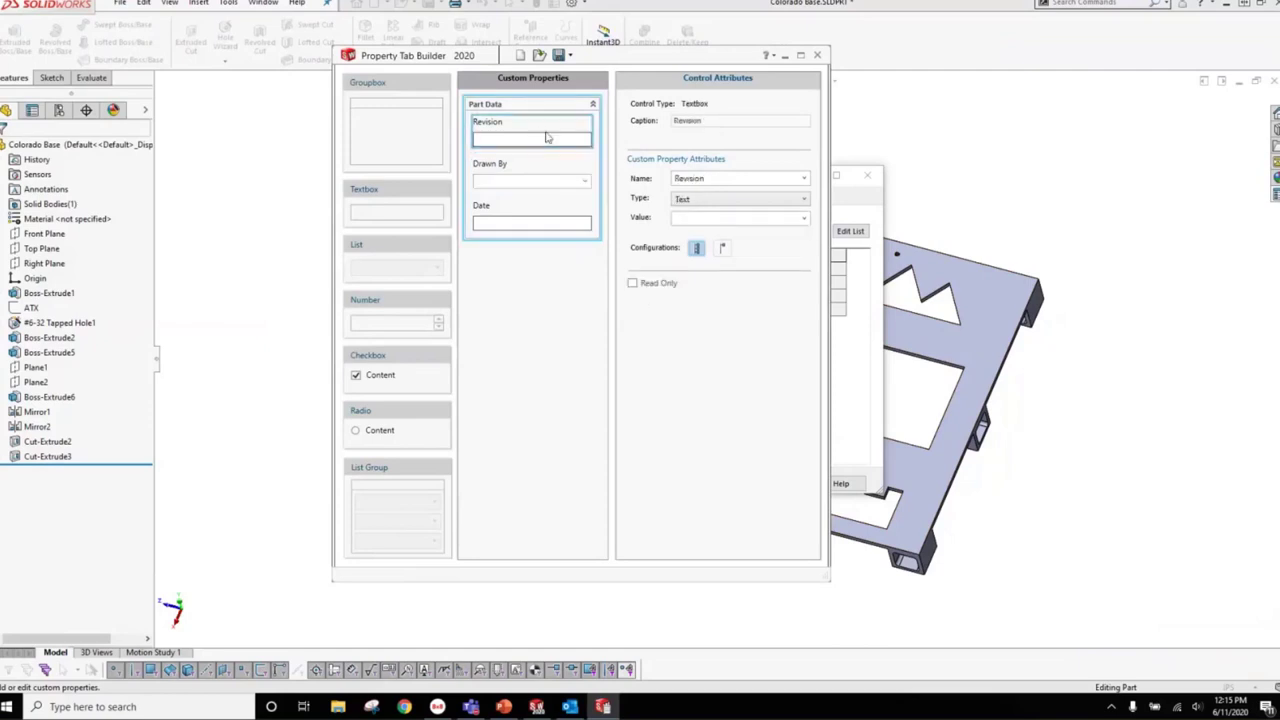
left_click(544, 106)
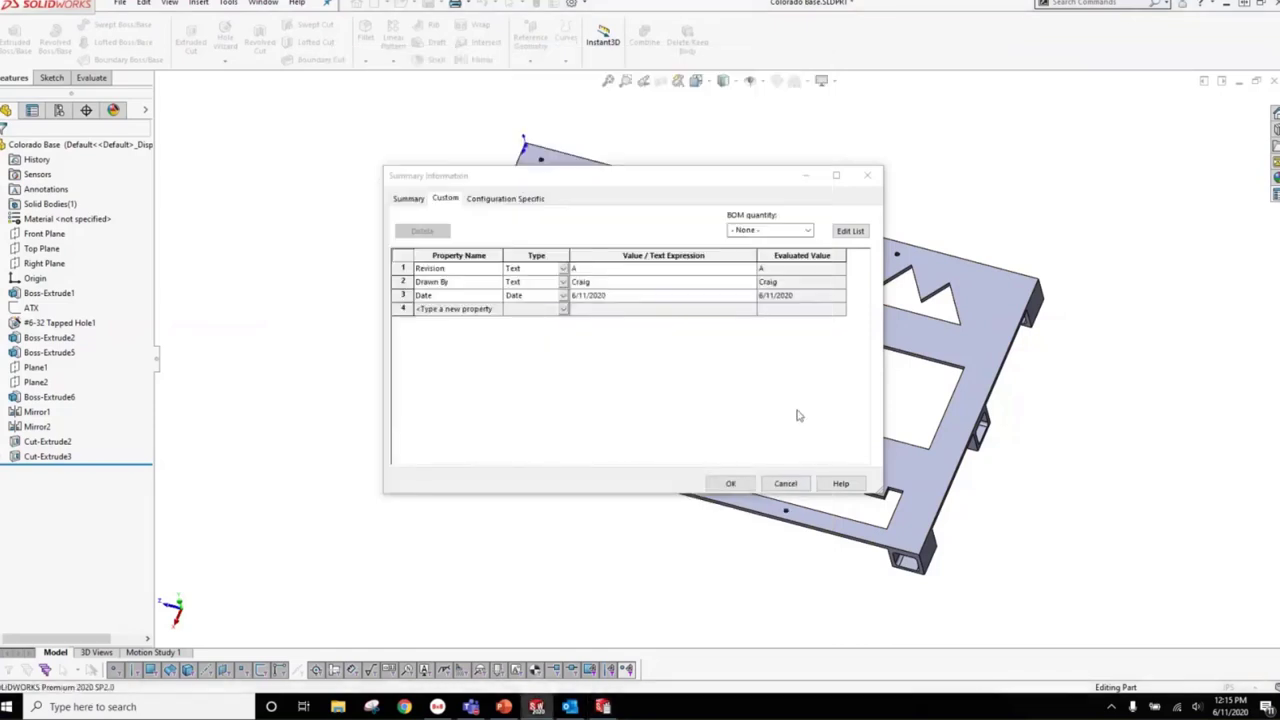
left_click(730, 483)
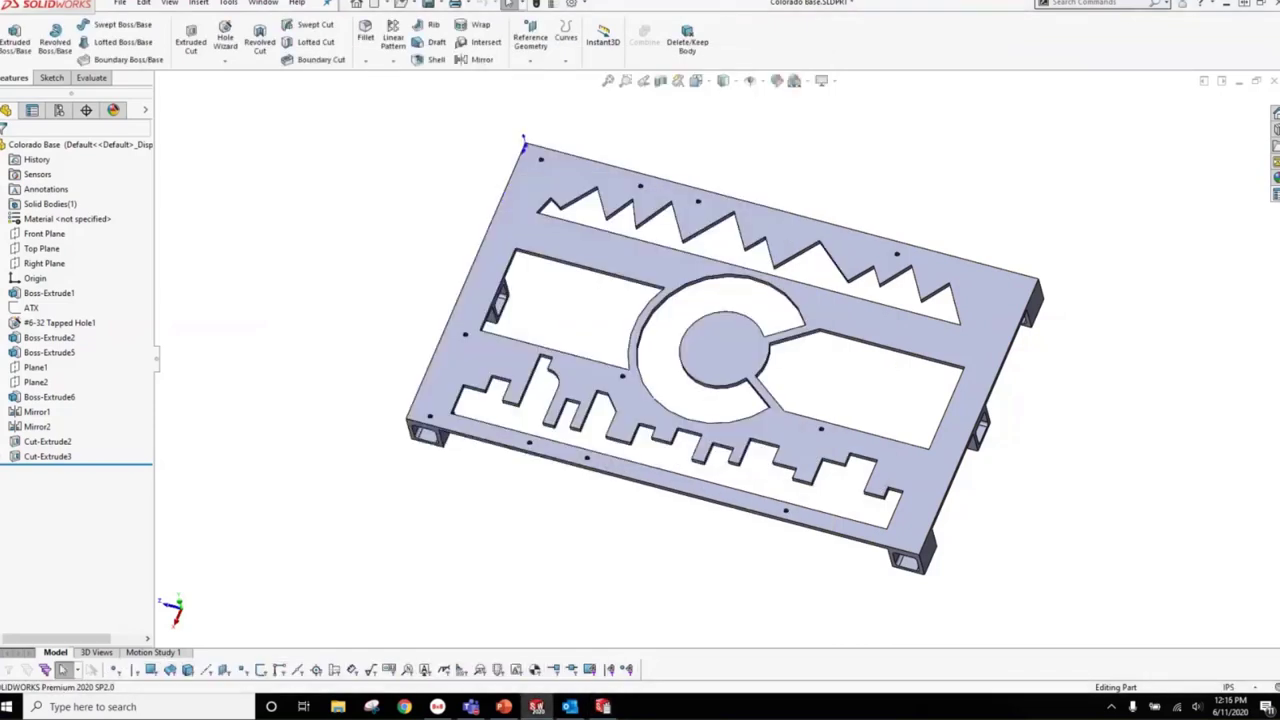
- Review the Part Data group in the custom property form, reapply it and recheck the part's file properties
left_click(1275, 194)
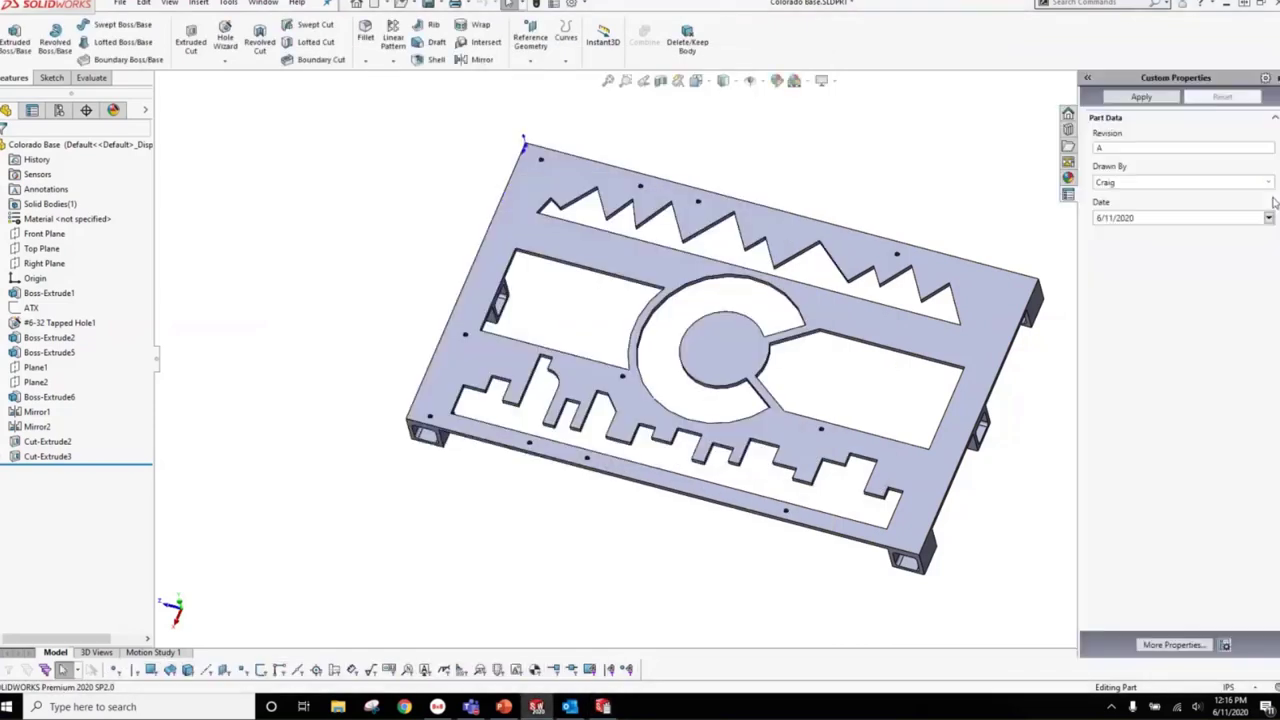
left_click(1275, 119)
left_click(1275, 119)
left_click(1141, 97)
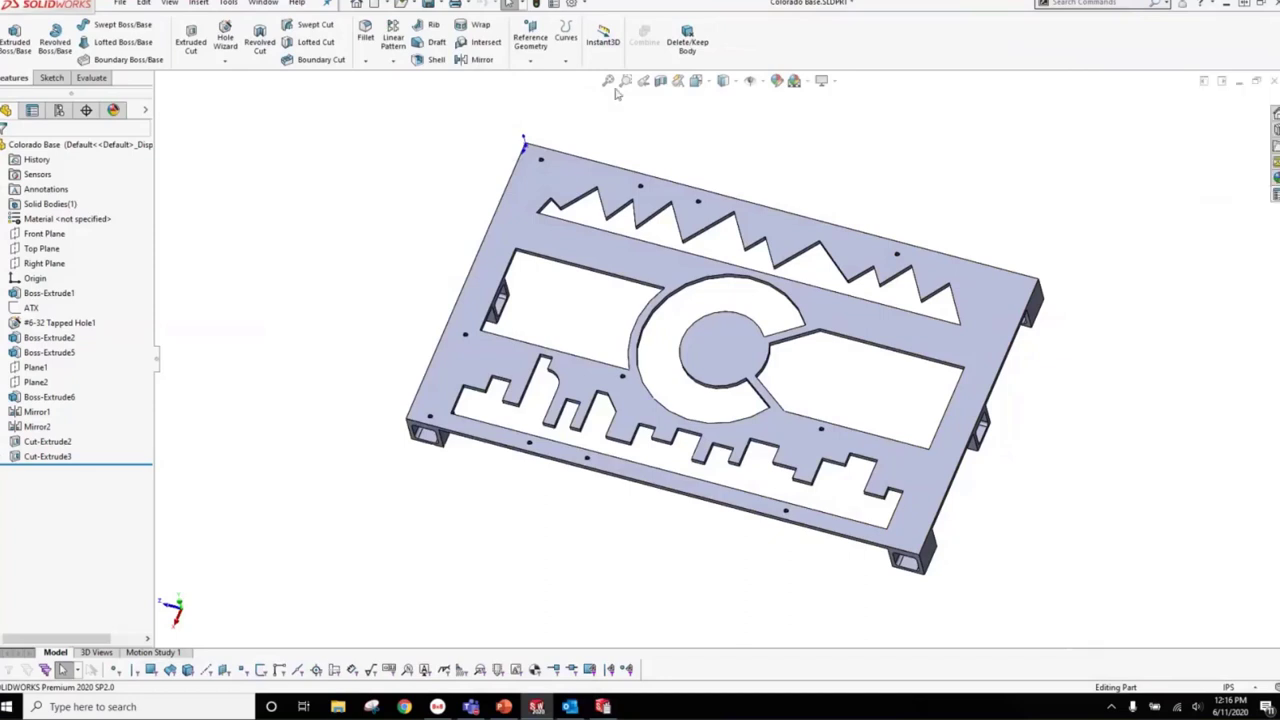
left_click(553, 4)
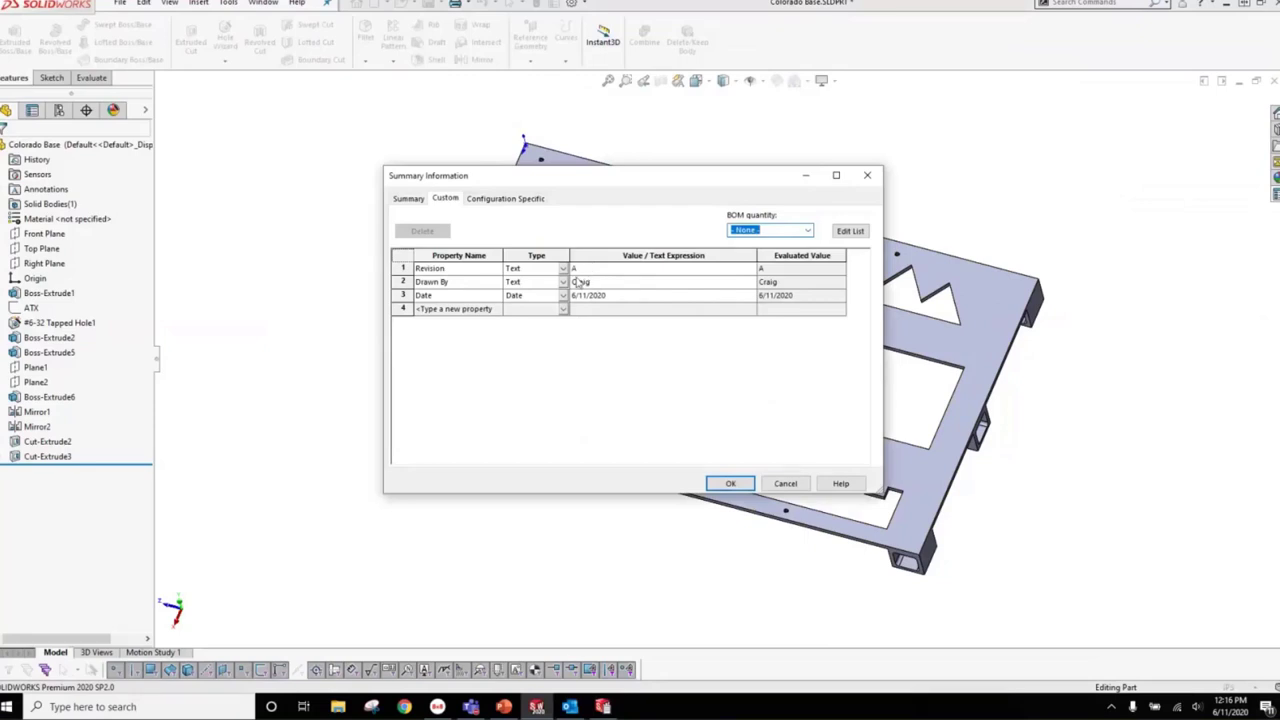
left_click(730, 483)
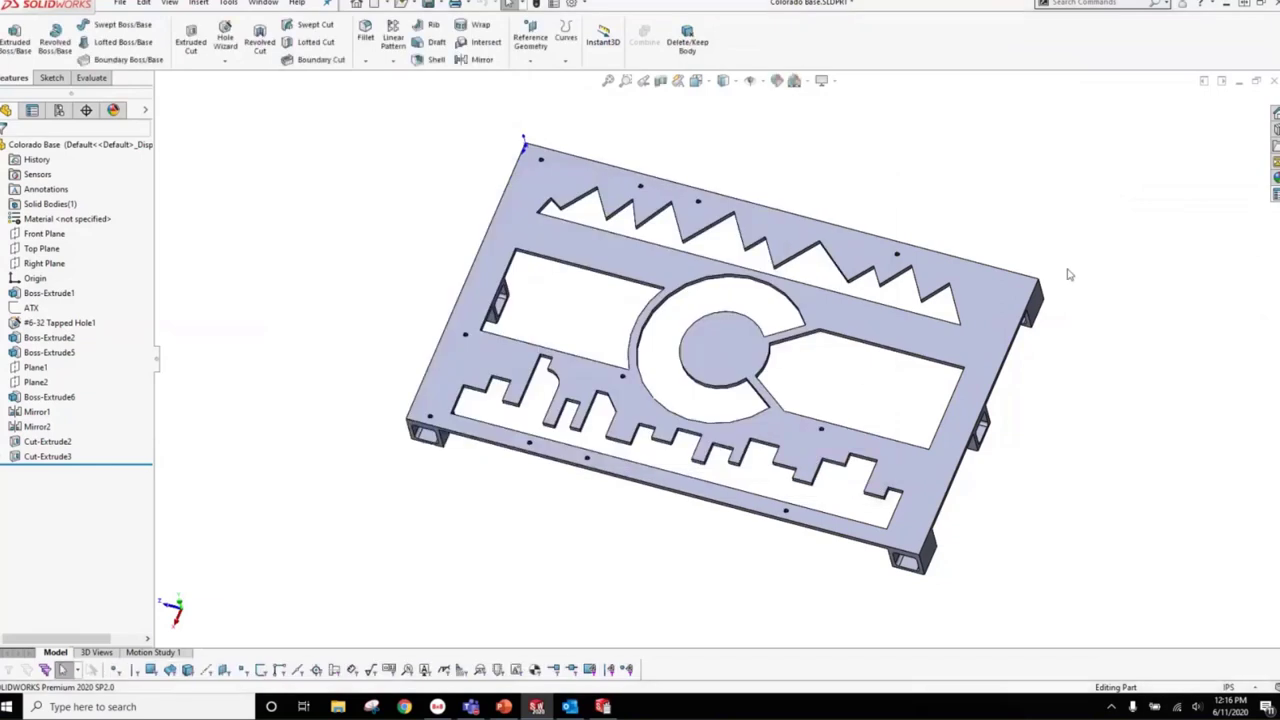
- Switch to Property Tab Builder and add a group box captioned Customer below the Part Data group
left_click(603, 706)
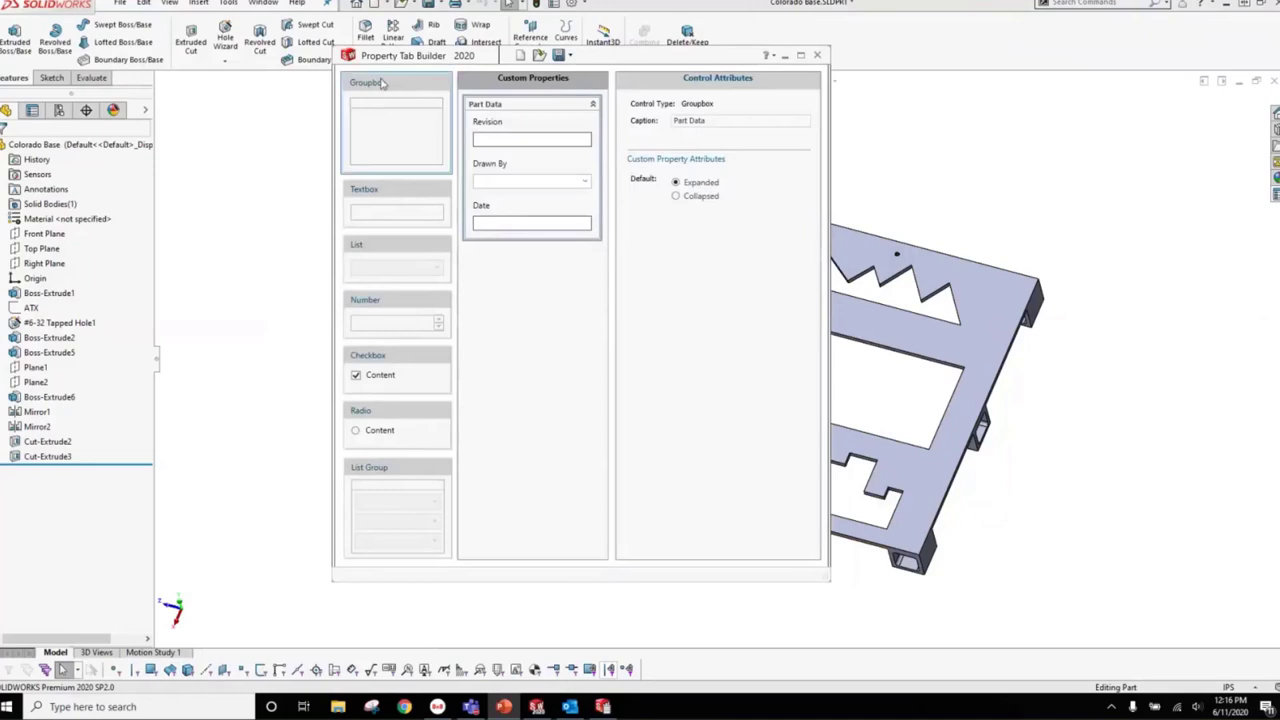
left_click_drag(381, 84, 527, 269)
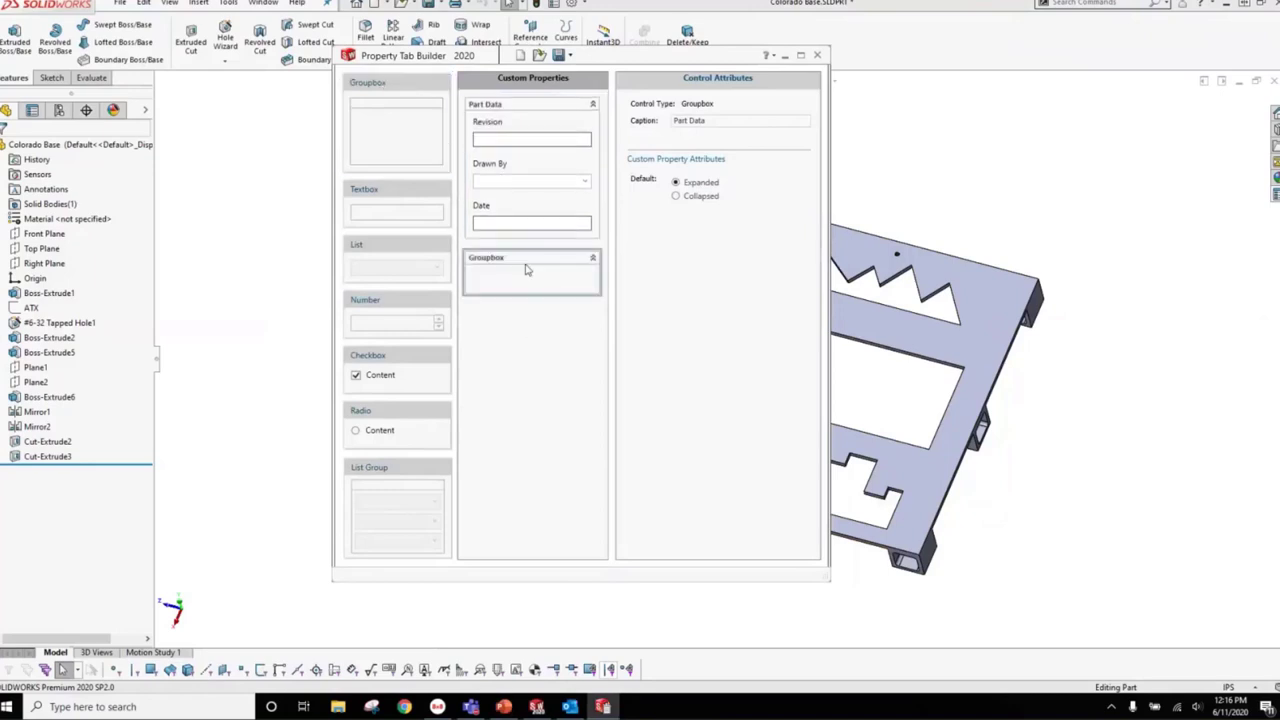
left_click_drag(717, 122, 647, 142)
type("Customer")
- Add a list control to the Customer group, using Customer List as its caption and property name
left_click_drag(375, 246, 530, 282)
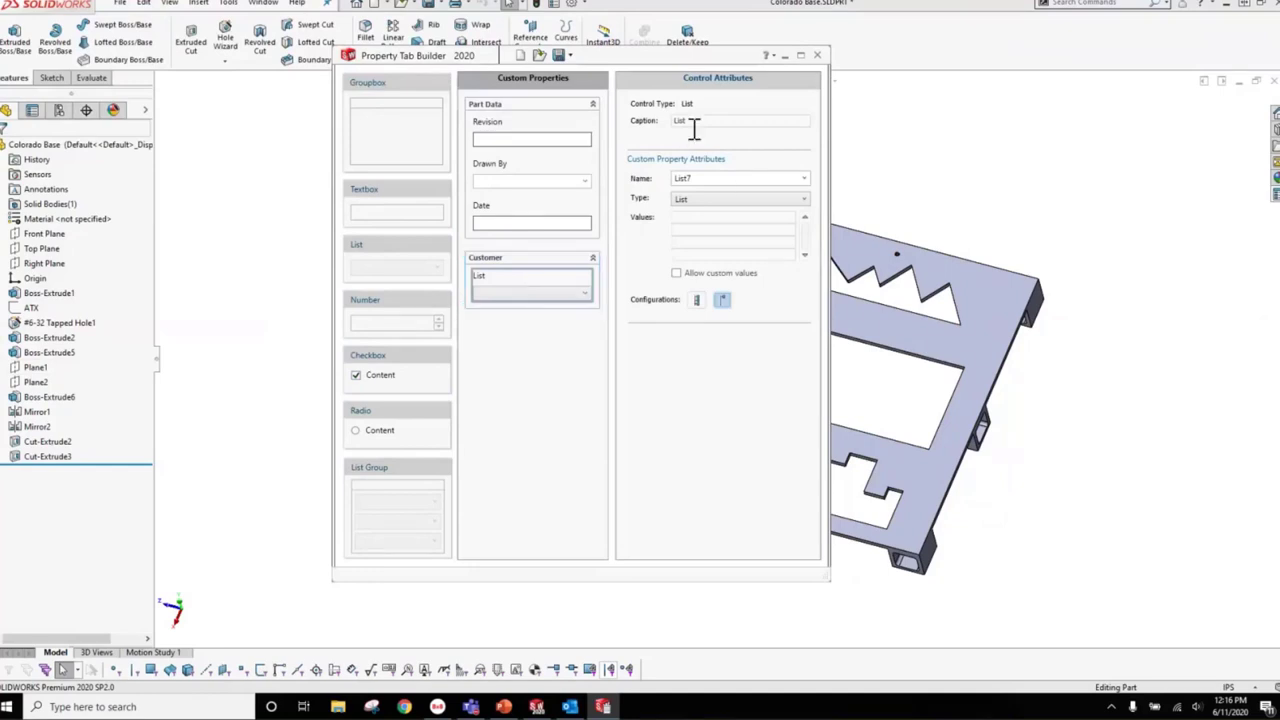
left_click_drag(695, 128, 641, 138)
type("Customer List")
key("Tab")
type("Customer List")
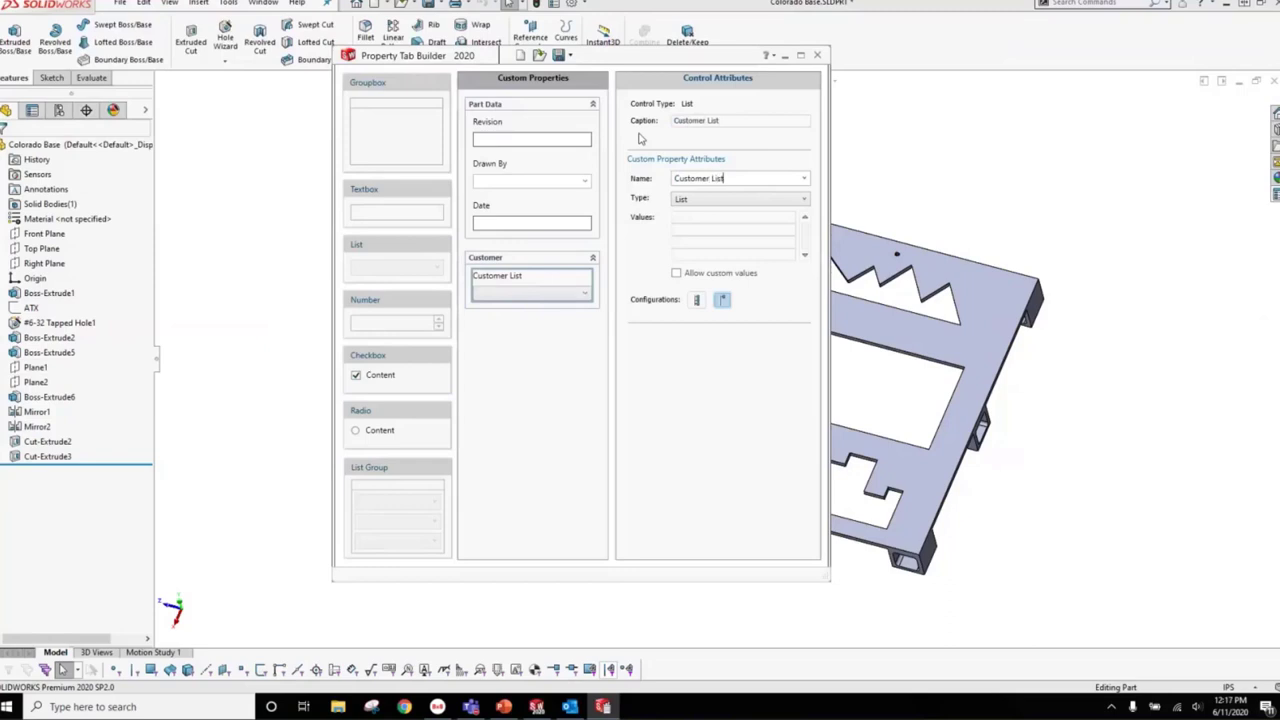
- Enter CATI, Abc and 4938 as the Customer List values, allow custom values and switch its Configurations setting to the other option
left_click(687, 224)
type("CAT1")
key("Return")
type("Abc ")
type("4938")
left_click(676, 273)
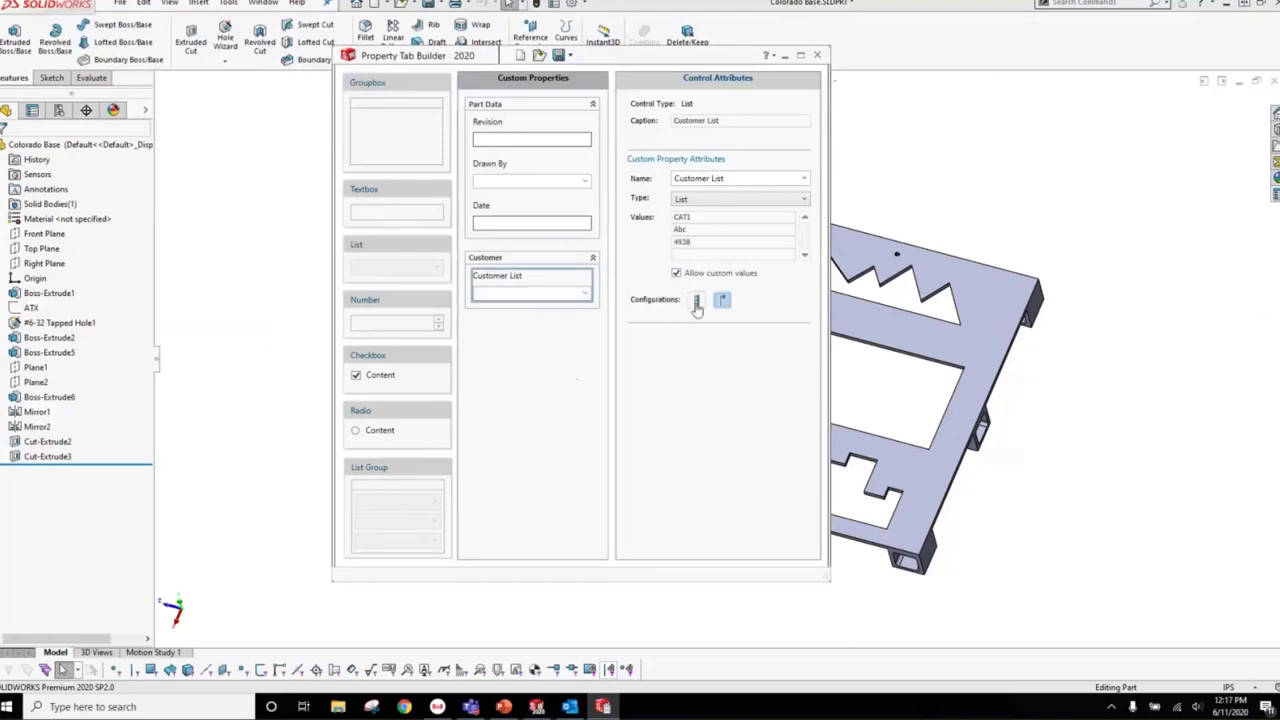
left_click(694, 303)
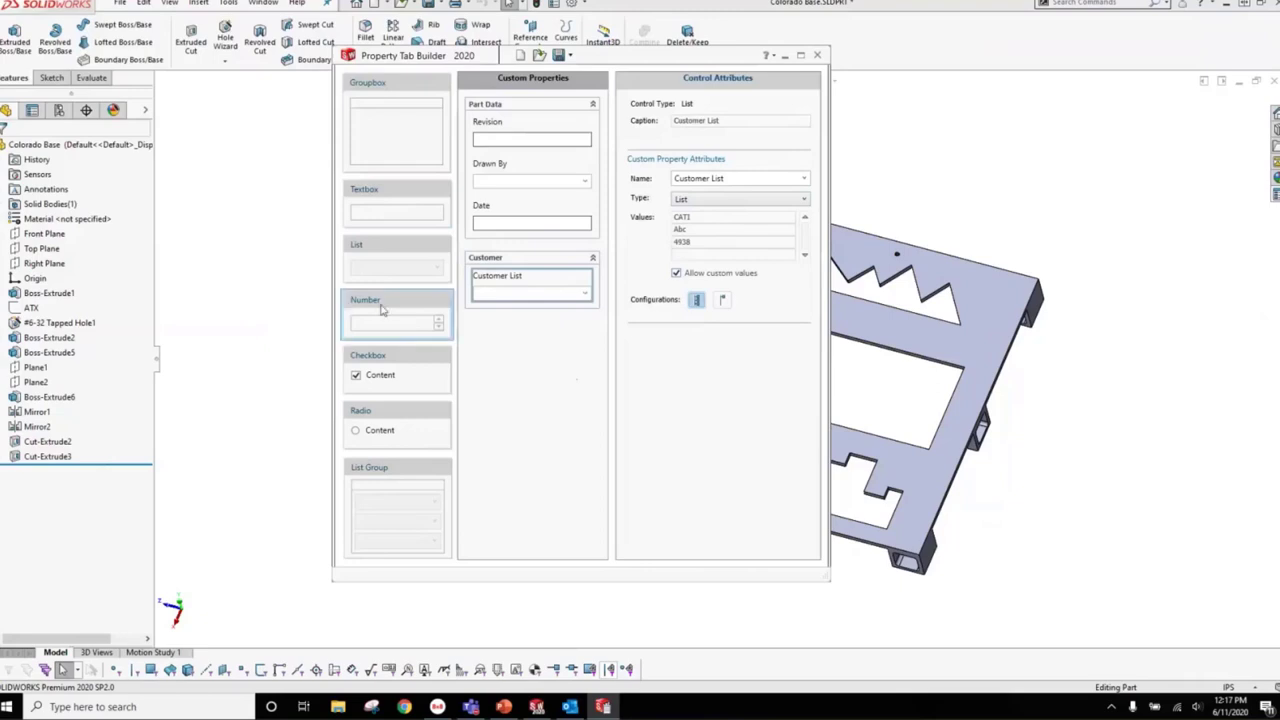
- Replace a trial number control in the Customer group with a Text-type text box captioned and named Project No, using the non-default Configurations option
left_click_drag(380, 307, 525, 327)
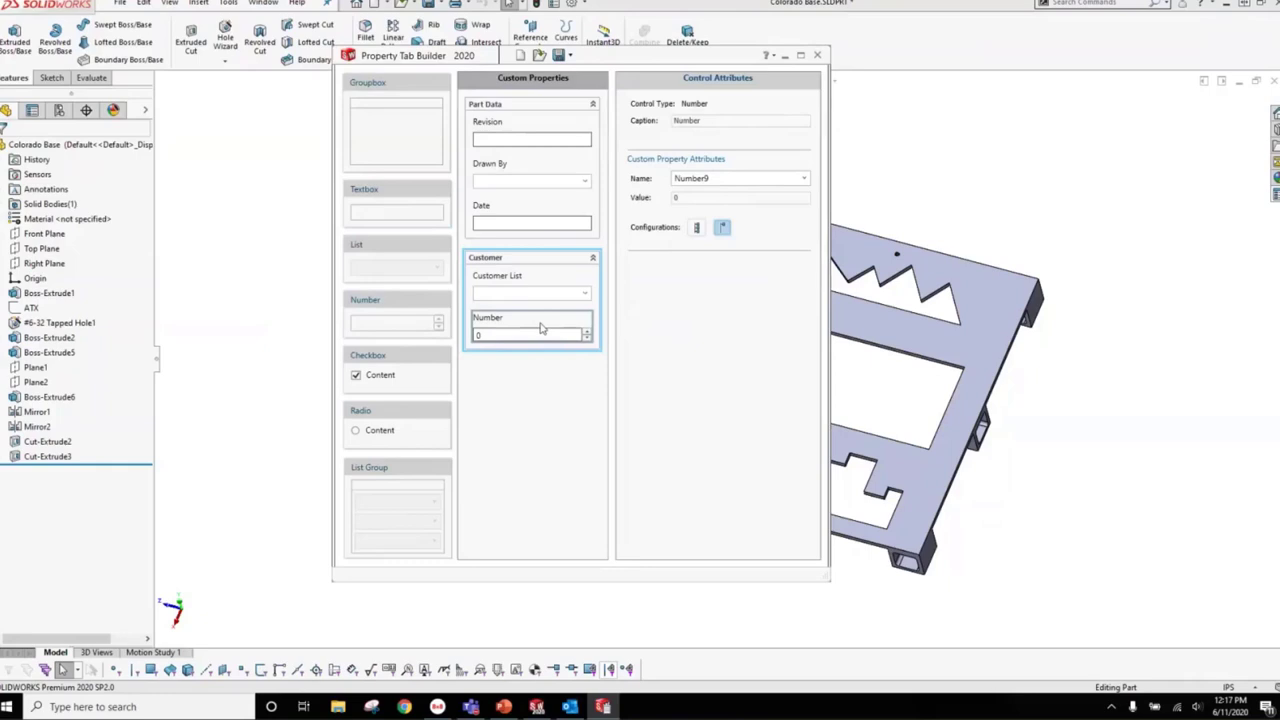
key("Delete")
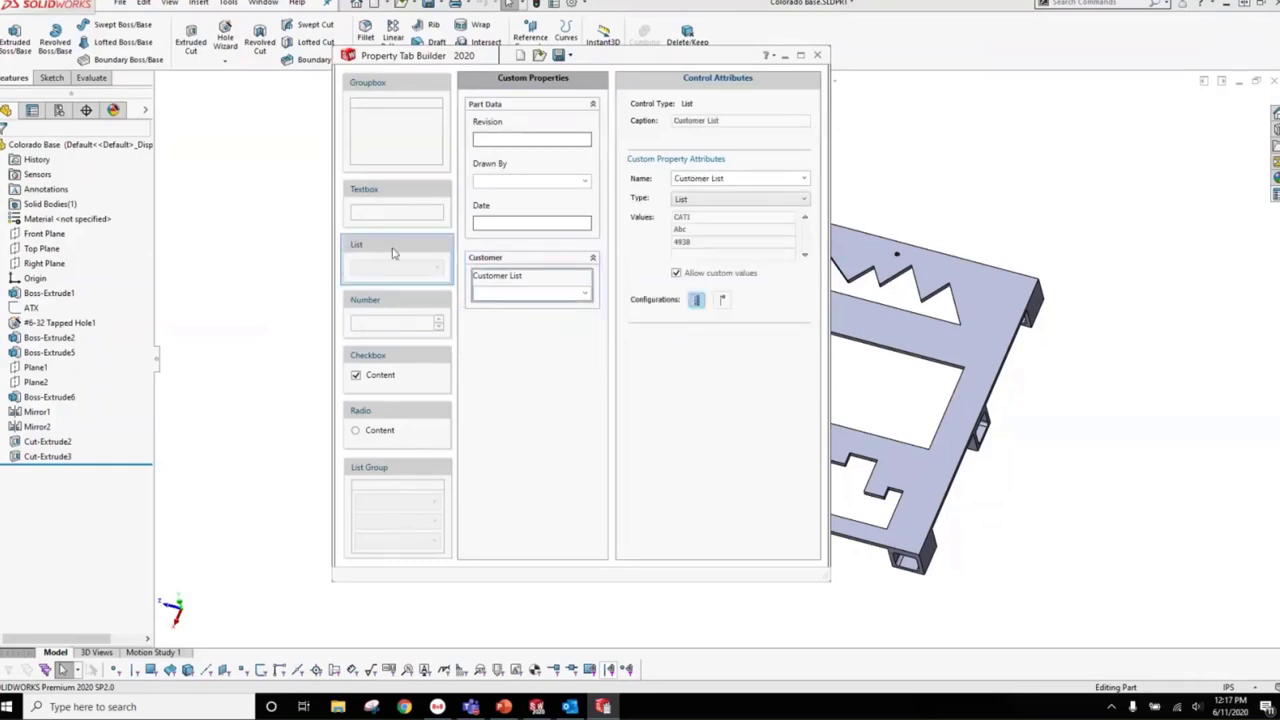
left_click_drag(389, 192, 527, 328)
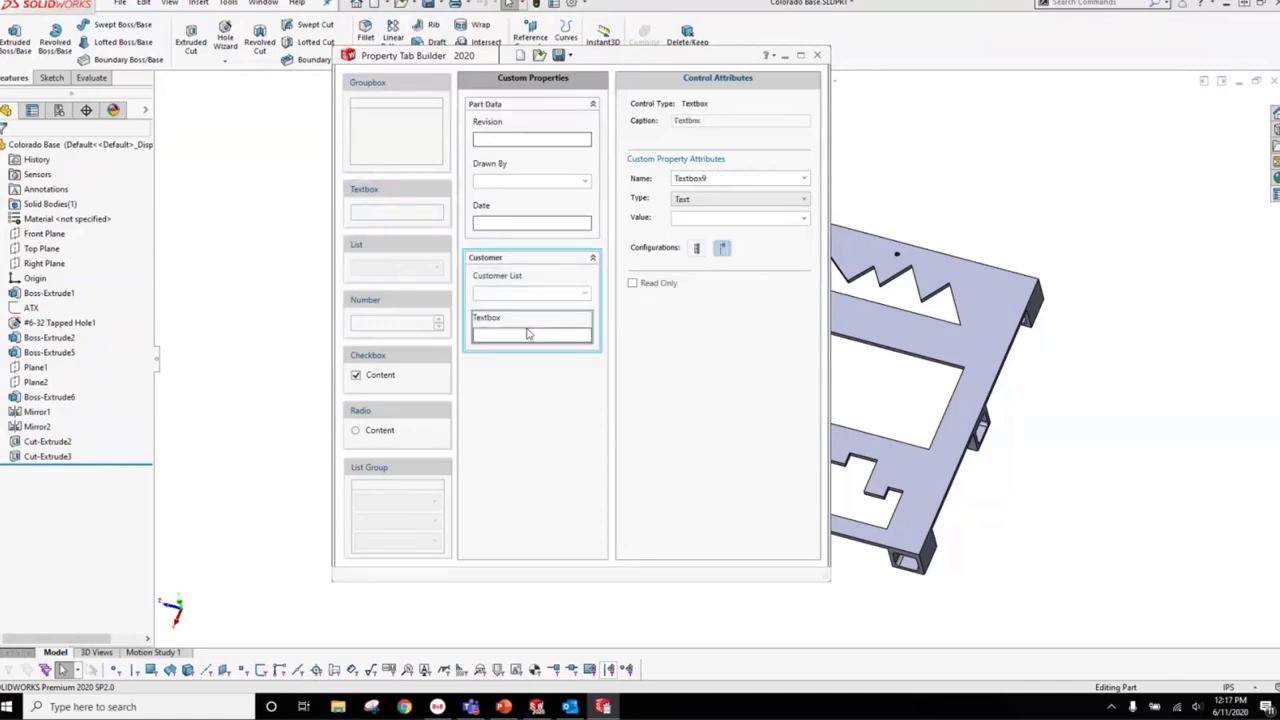
left_click_drag(714, 122, 616, 123)
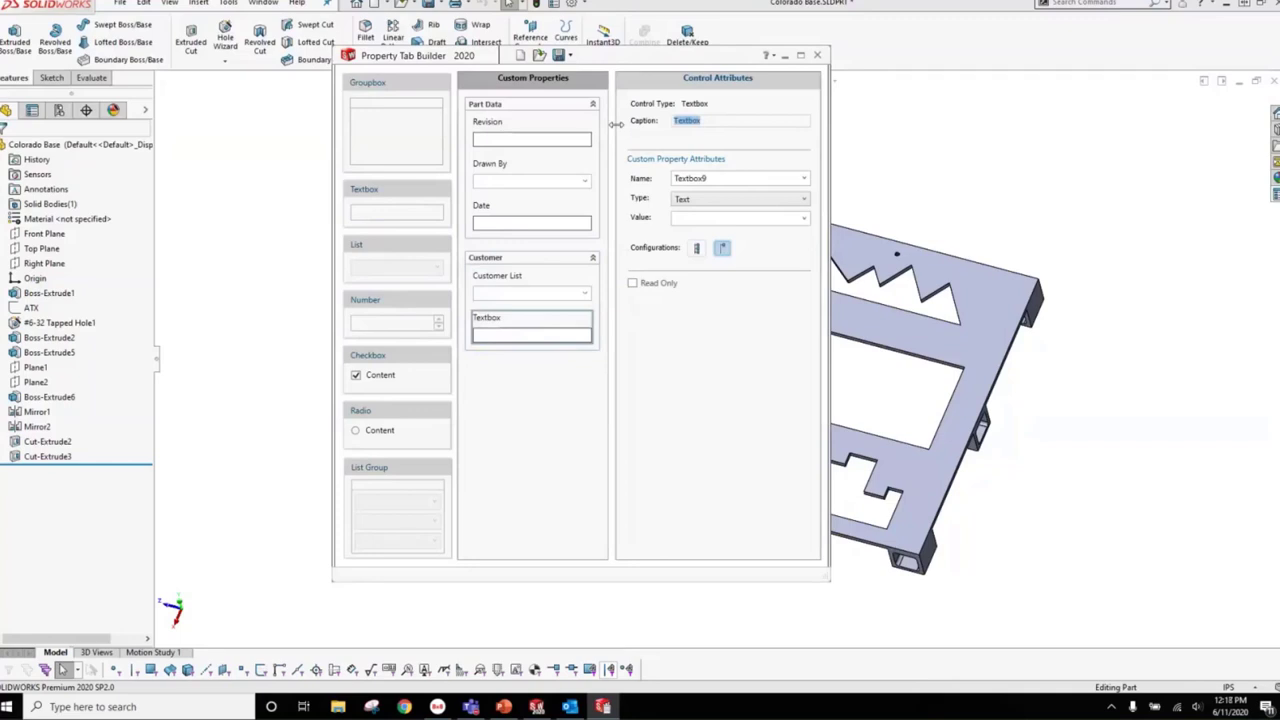
type("Project No")
key("Tab")
type("Project No")
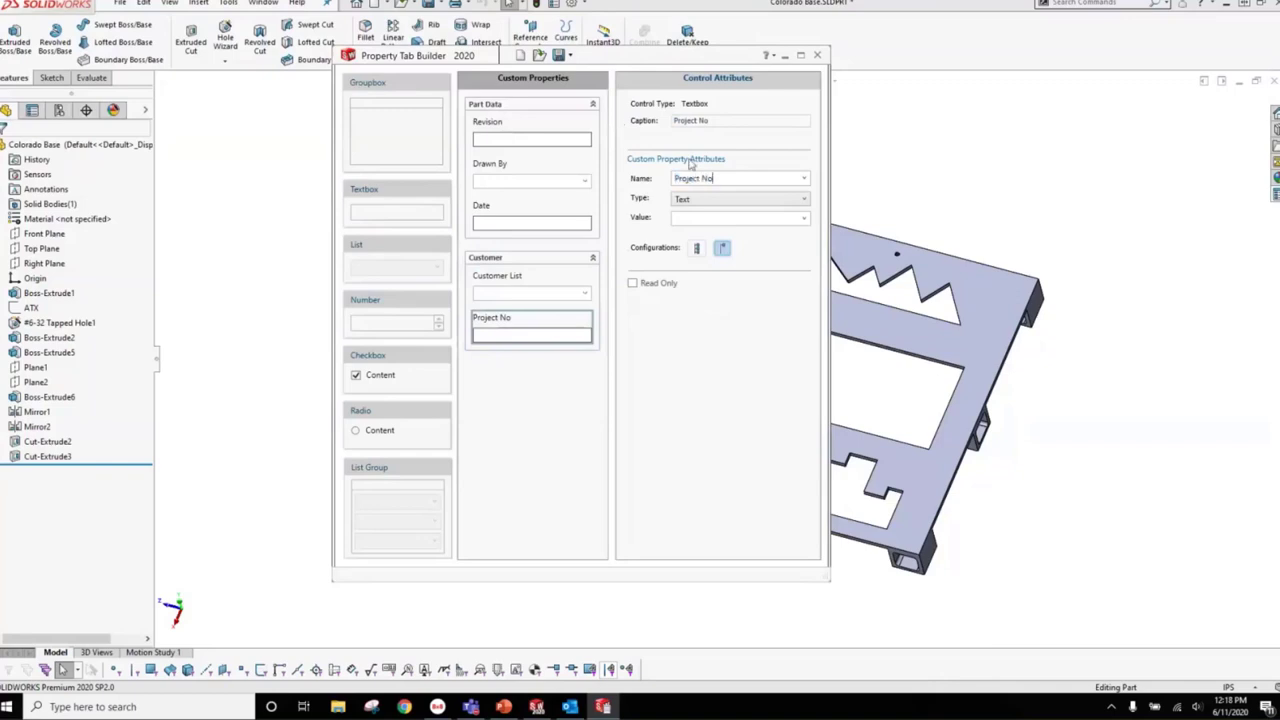
left_click(724, 201)
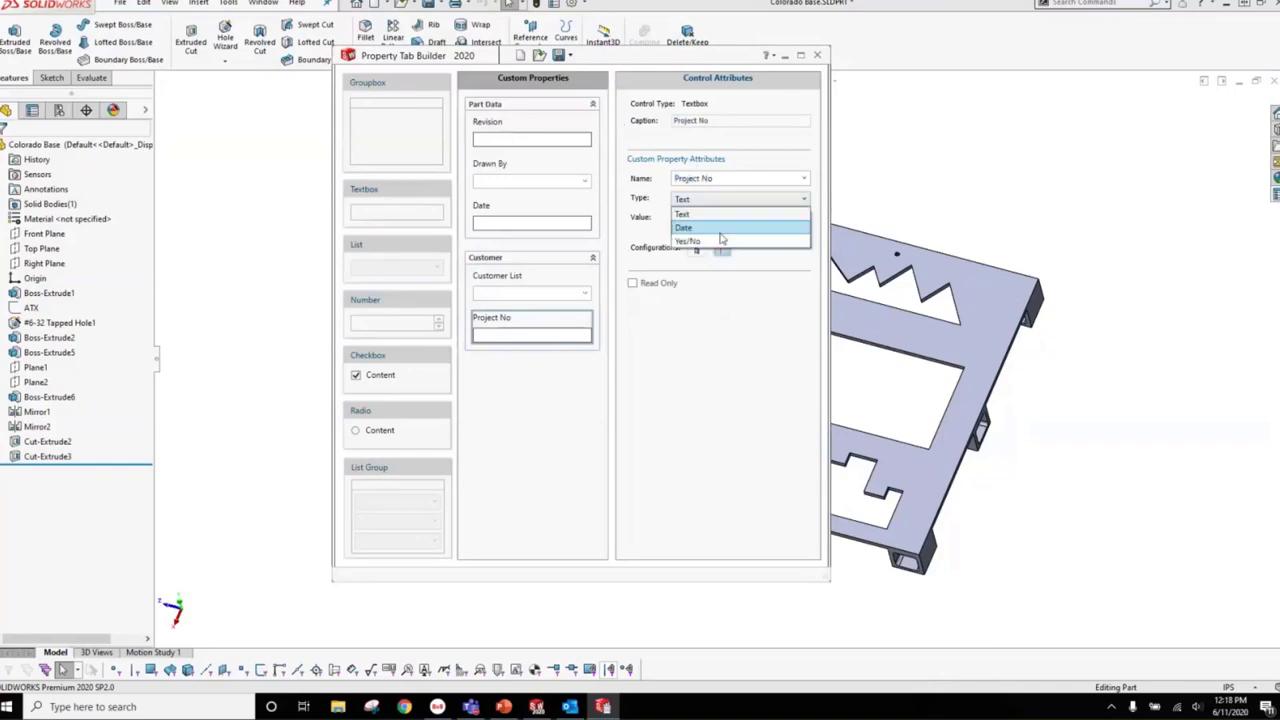
left_click(718, 214)
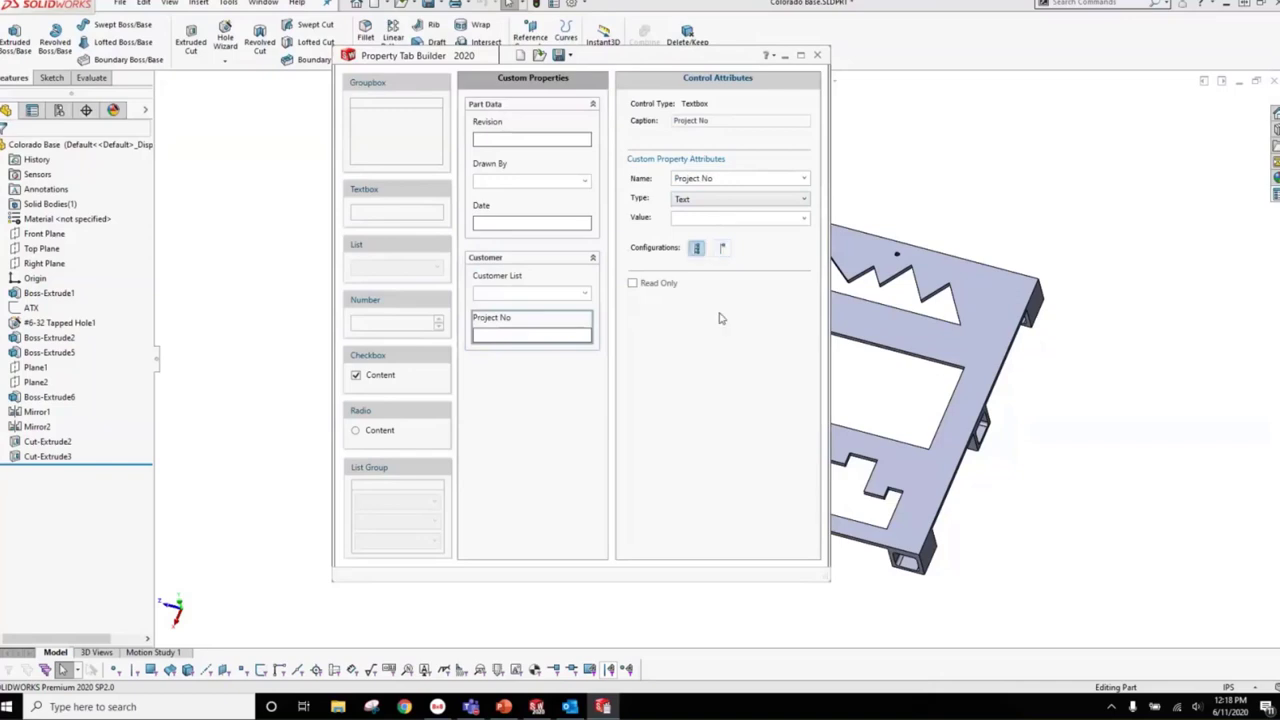
left_click(545, 390)
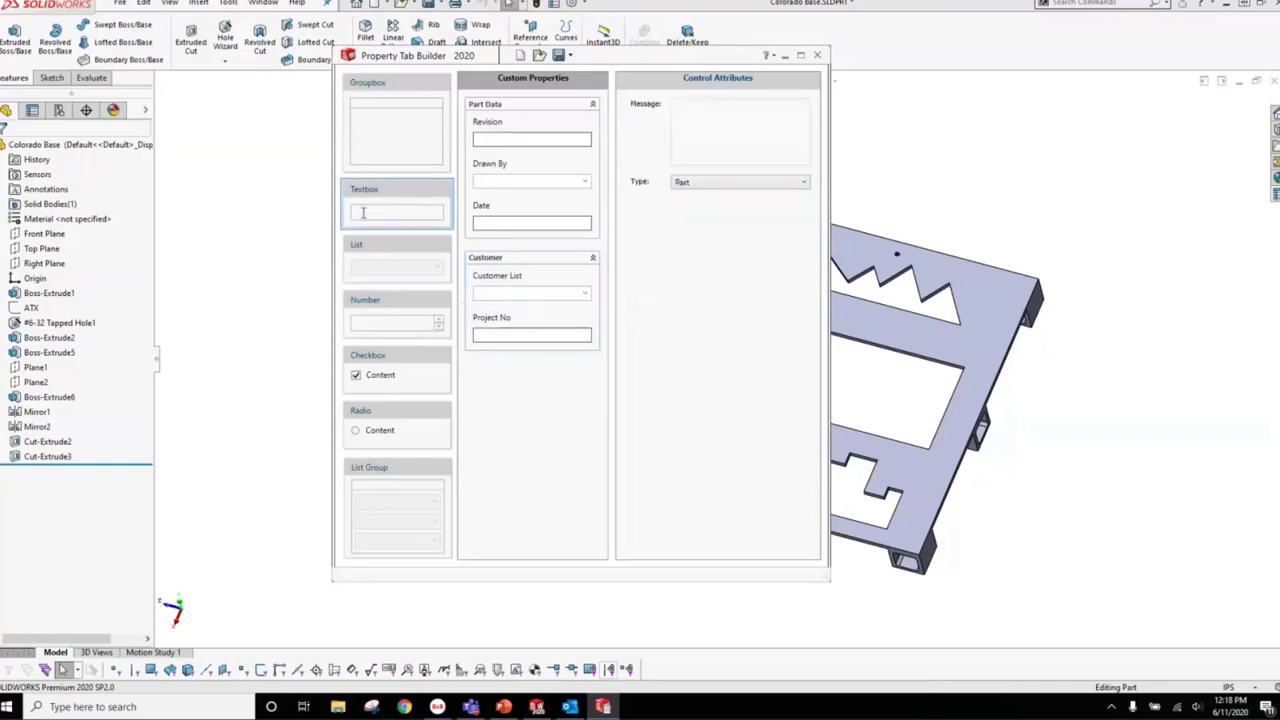
- Add a group box captioned MFG Details below the Customer group
left_click_drag(400, 105, 530, 400)
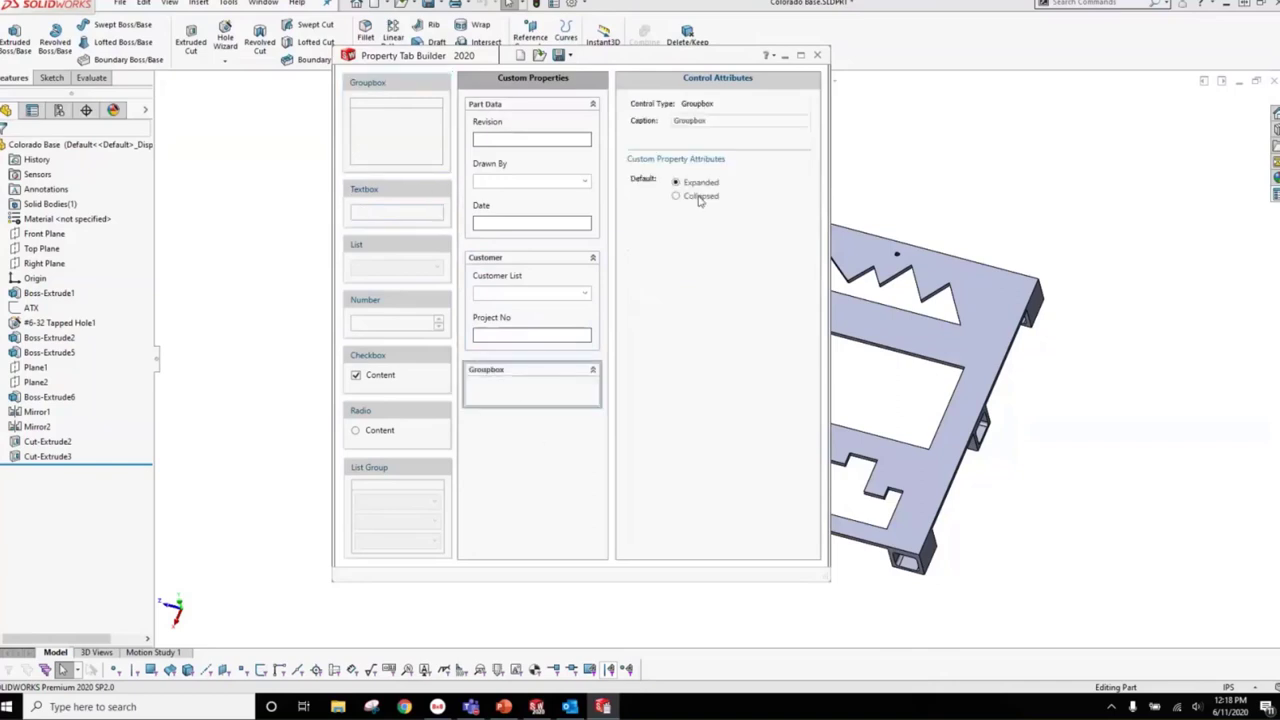
double_click(678, 121)
type("MFG Details")
key("ctrl+a")
left_click(493, 486)
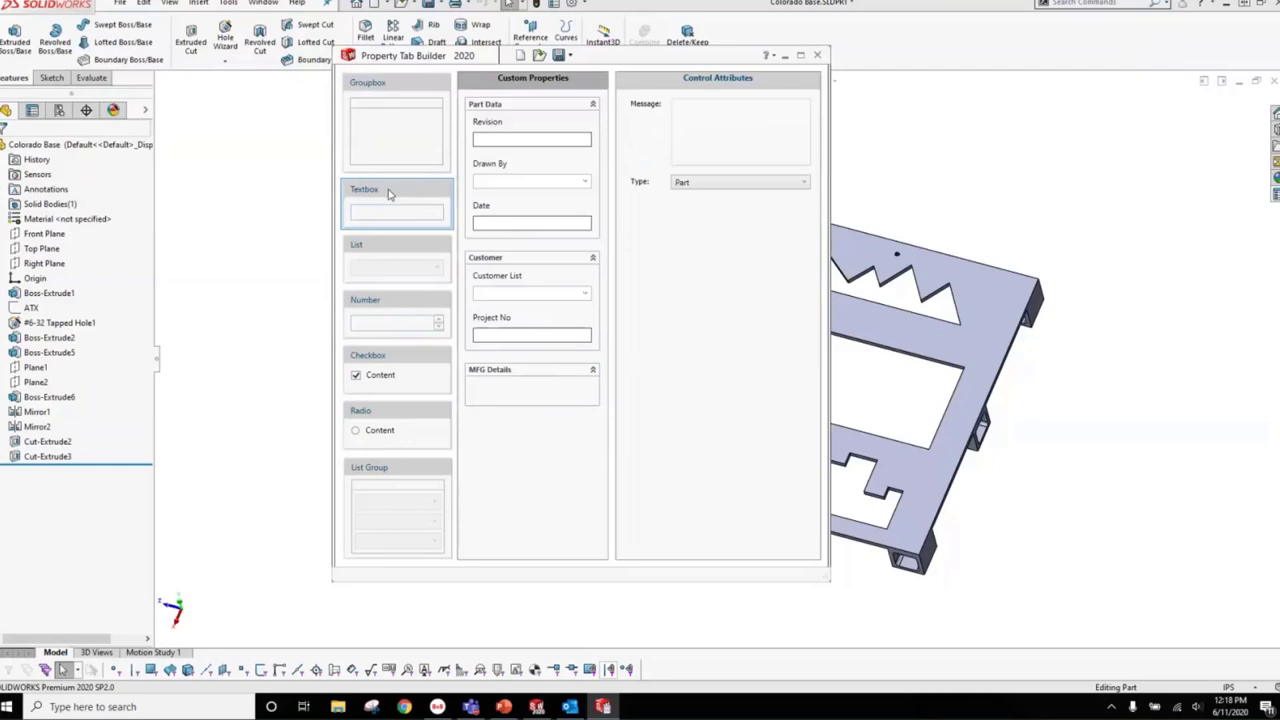
- Add a text box captioned and named Material to MFG Details, with value [SW-Material] and the non-default Configurations option
left_click_drag(390, 195, 555, 376)
left_click_drag(700, 120, 651, 134)
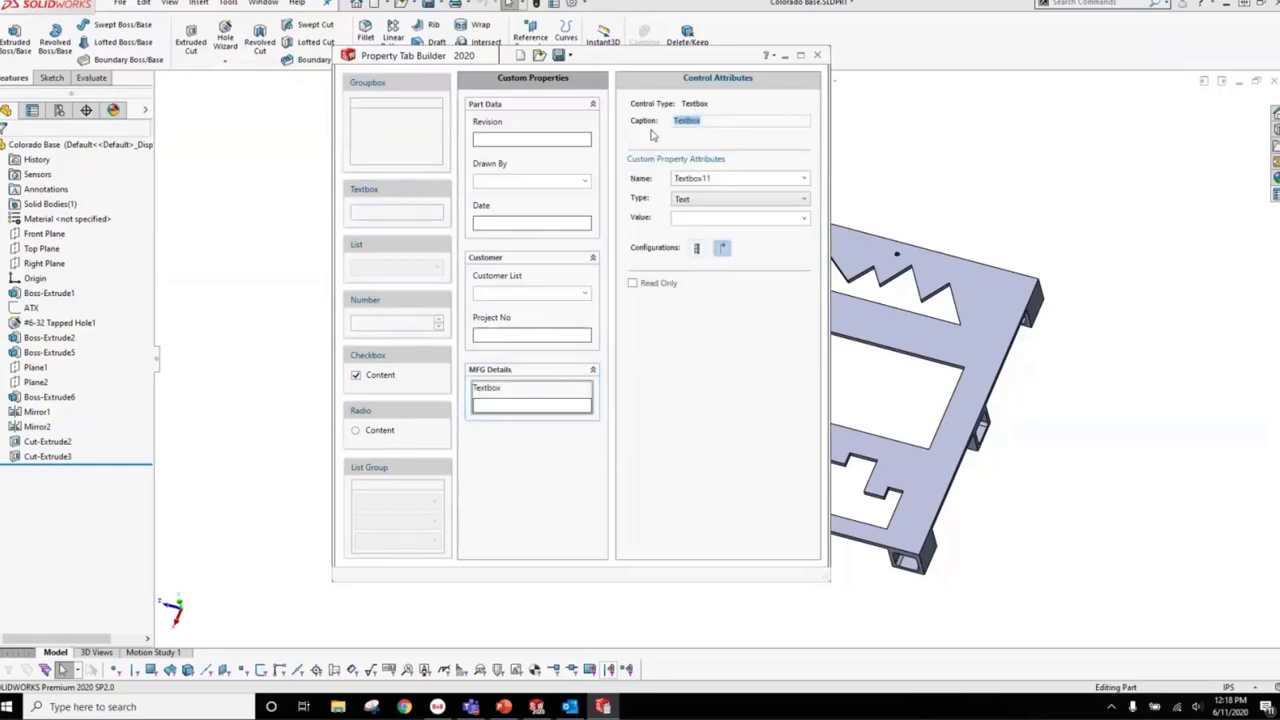
type("Material")
key("ctrl+a")
key("ctrl+c")
double_click(710, 178)
key("ctrl+v")
left_click(804, 218)
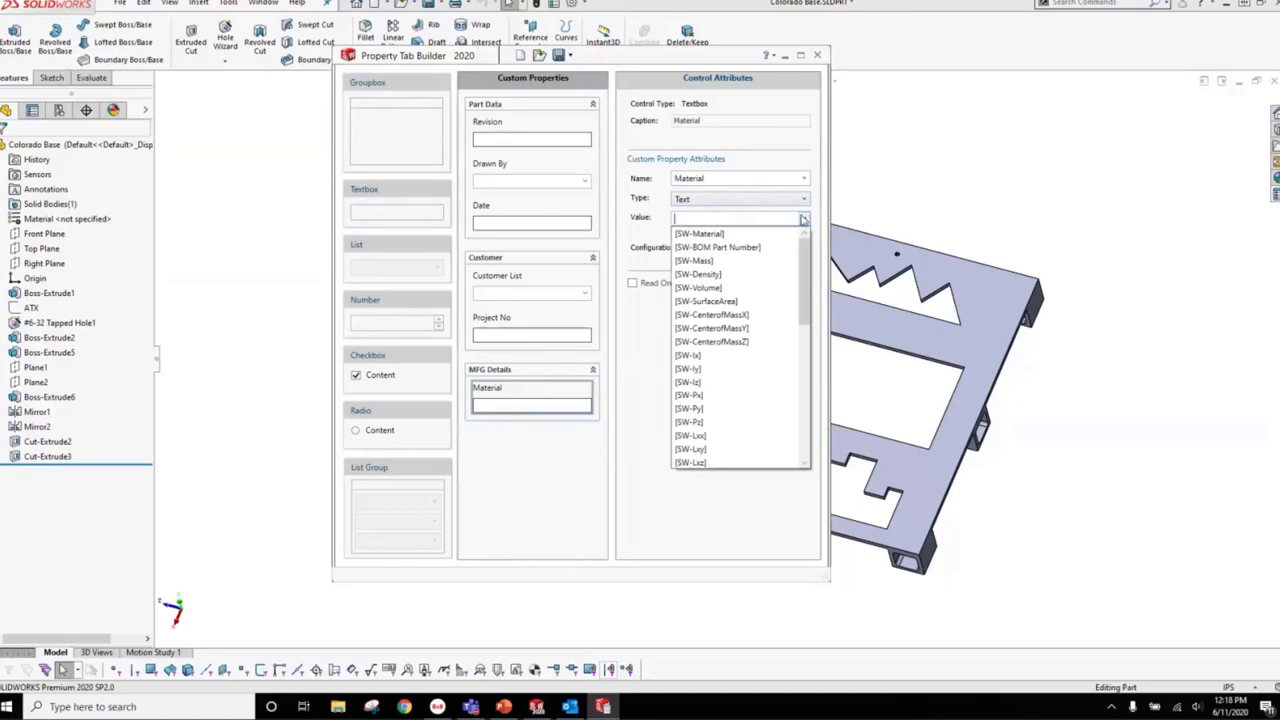
left_click(690, 235)
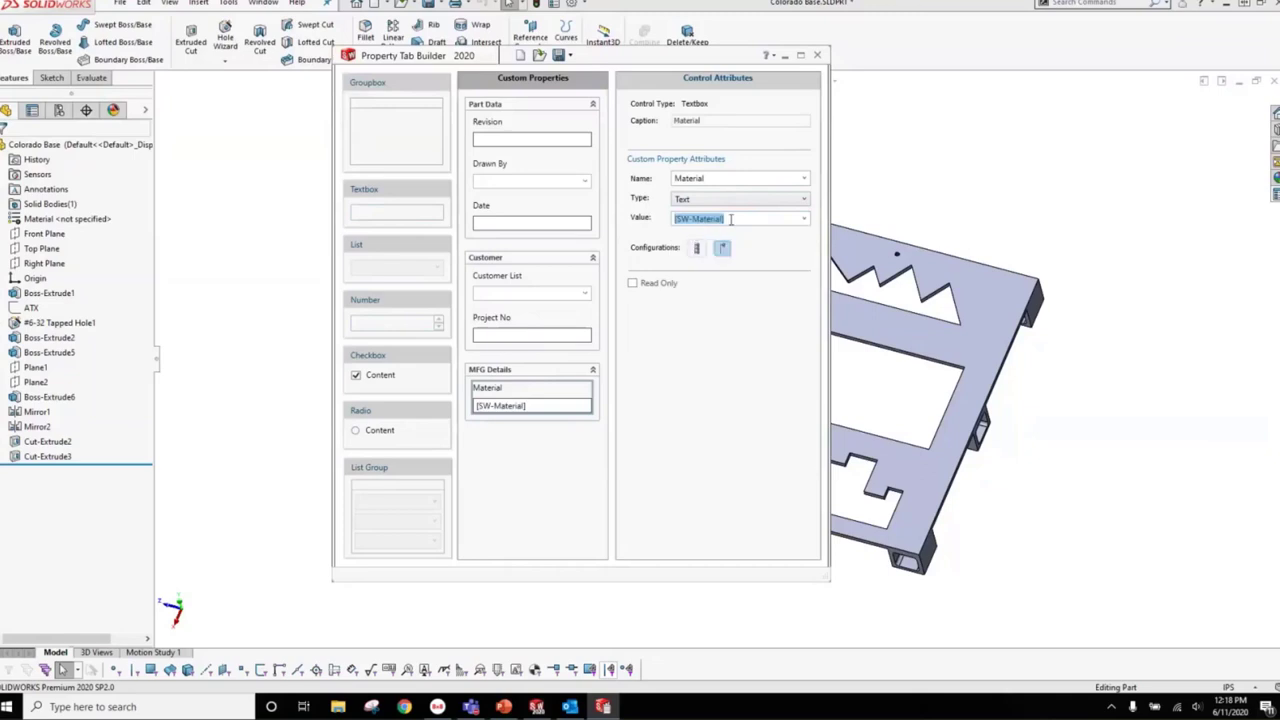
left_click(697, 249)
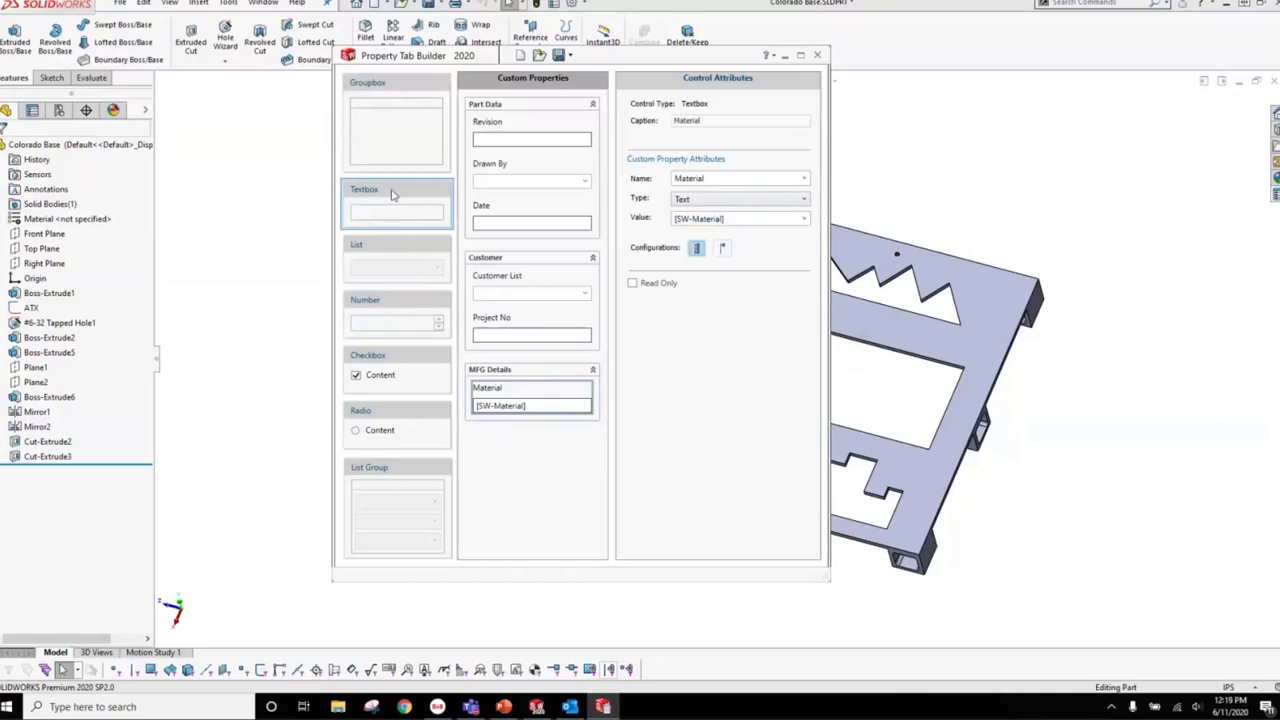
- Add a text box captioned and named Weight below Material, with value [SW-Mass] and the non-default Configurations option
left_click_drag(393, 202, 520, 452)
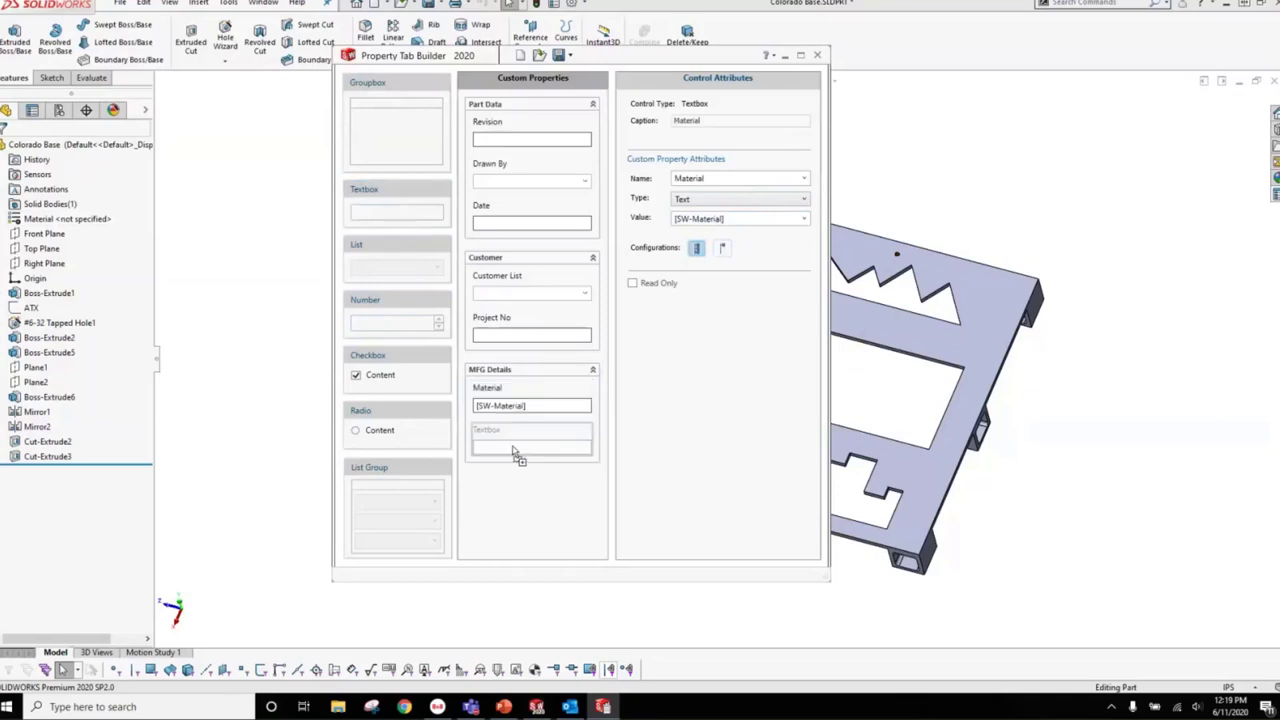
left_click_drag(707, 121, 641, 127)
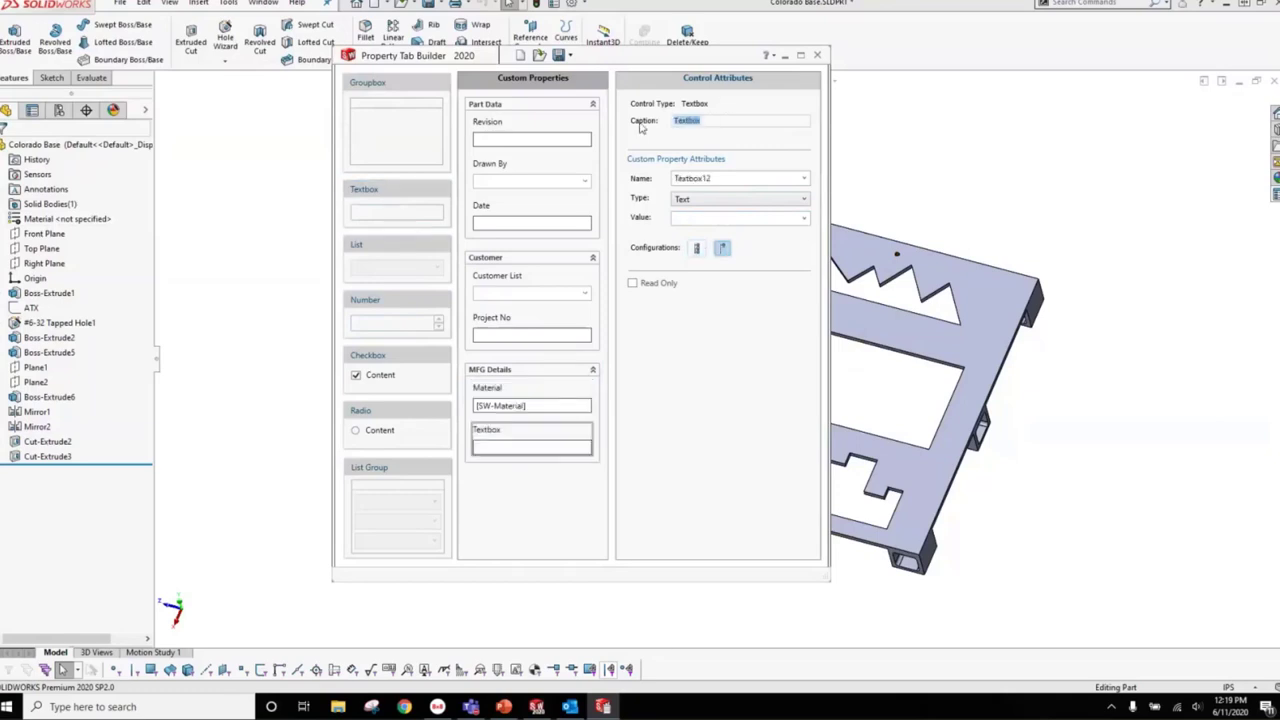
type("Weight")
key("ctrl+a")
key("ctrl+c")
double_click(721, 177)
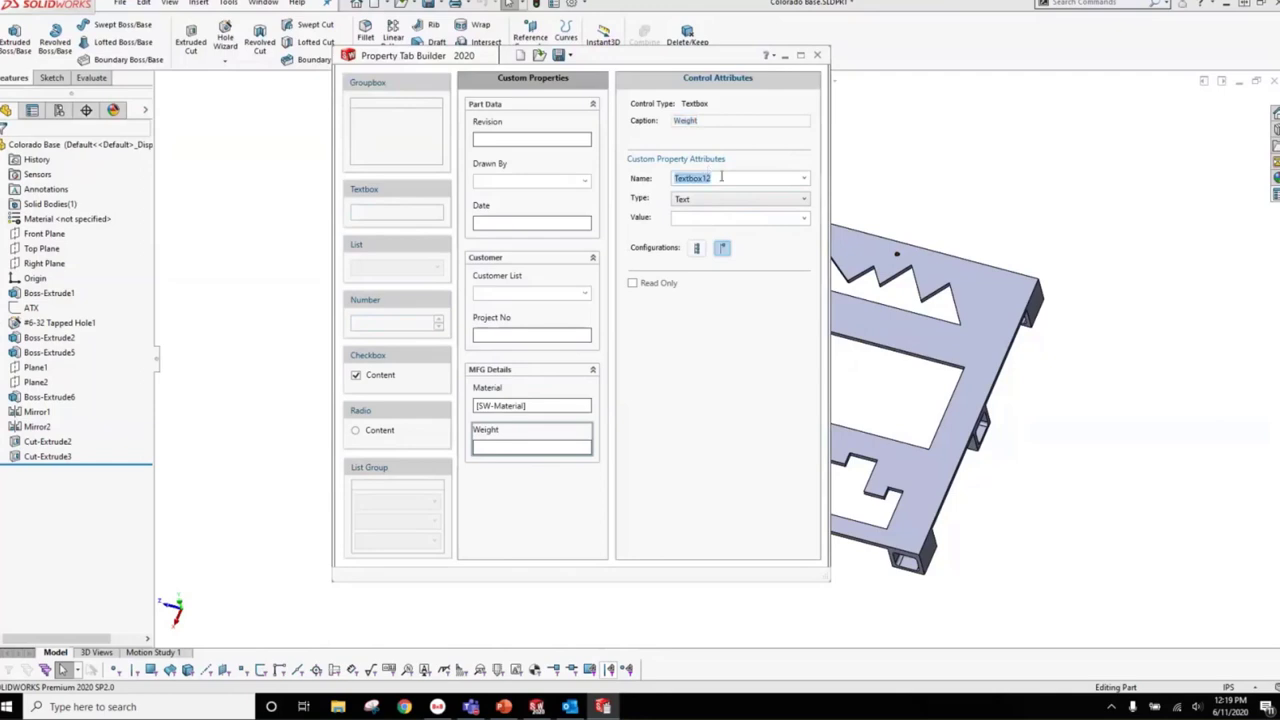
key("ctrl+v")
left_click(803, 217)
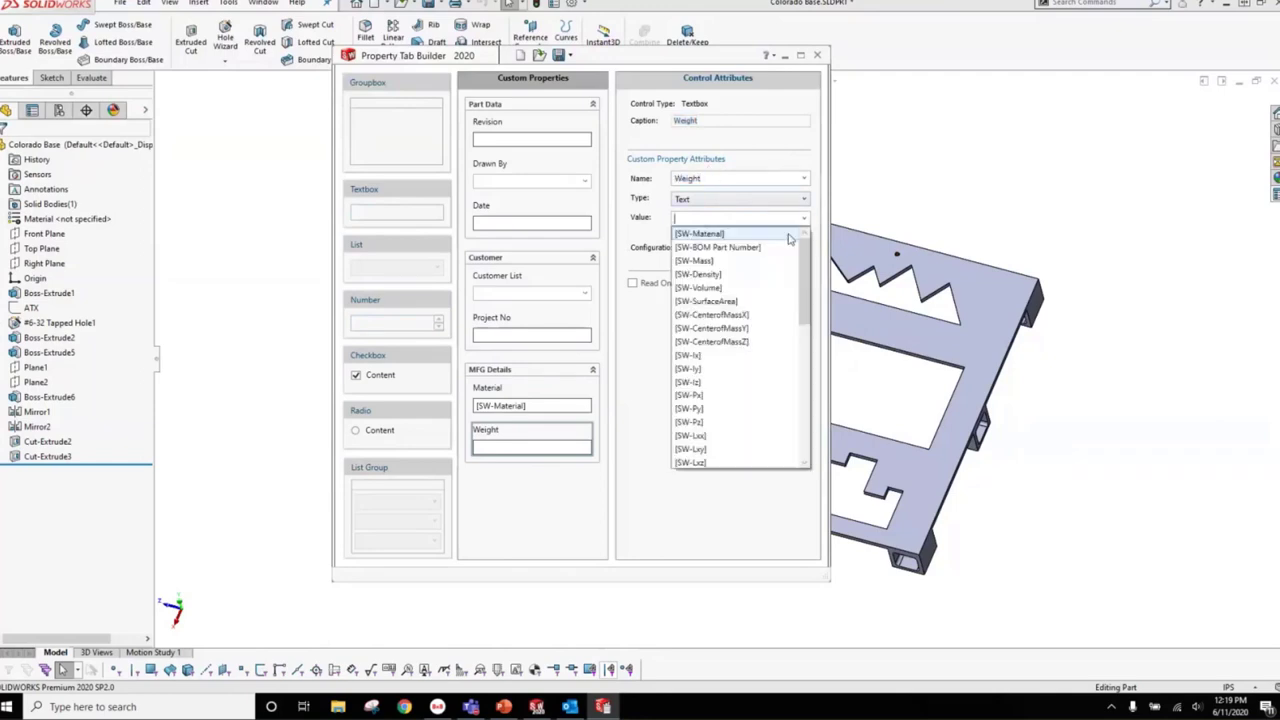
left_click(743, 265)
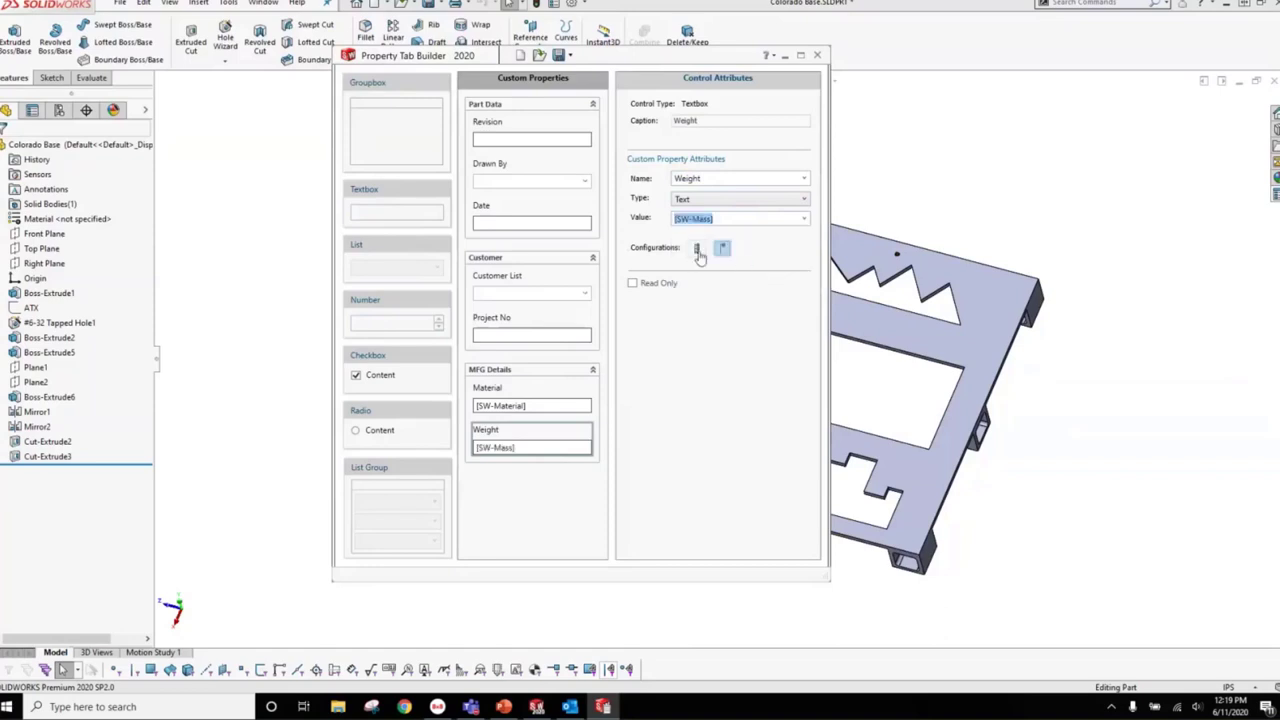
left_click(697, 249)
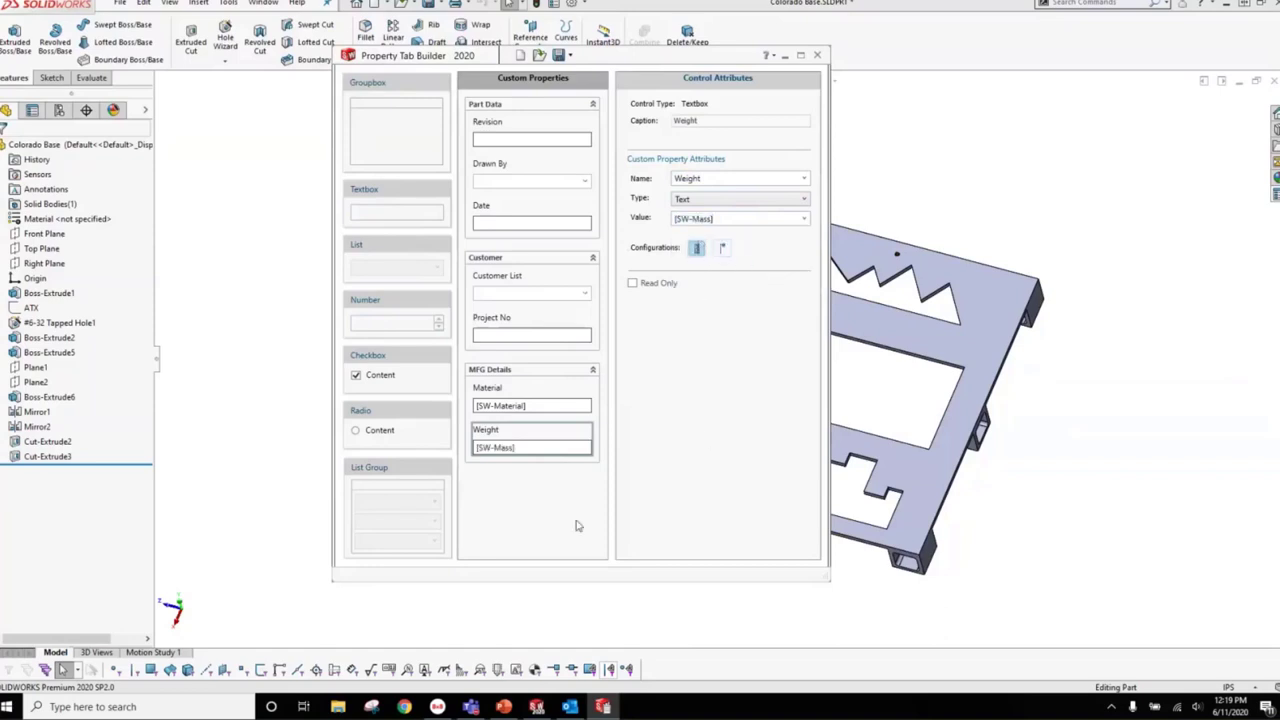
left_click(548, 503)
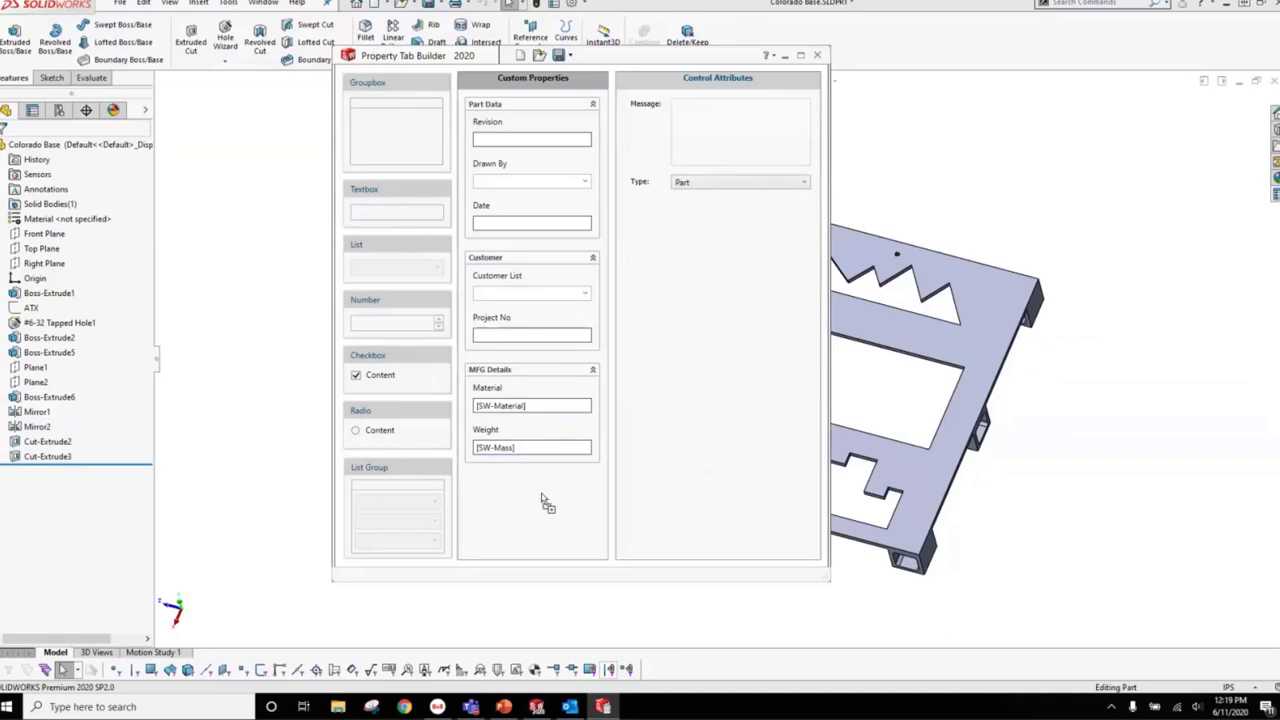
- Add a checkbox captioned Paint in House below Weight in MFG Details and switch its Configurations setting to the other option
left_click_drag(541, 497, 525, 472)
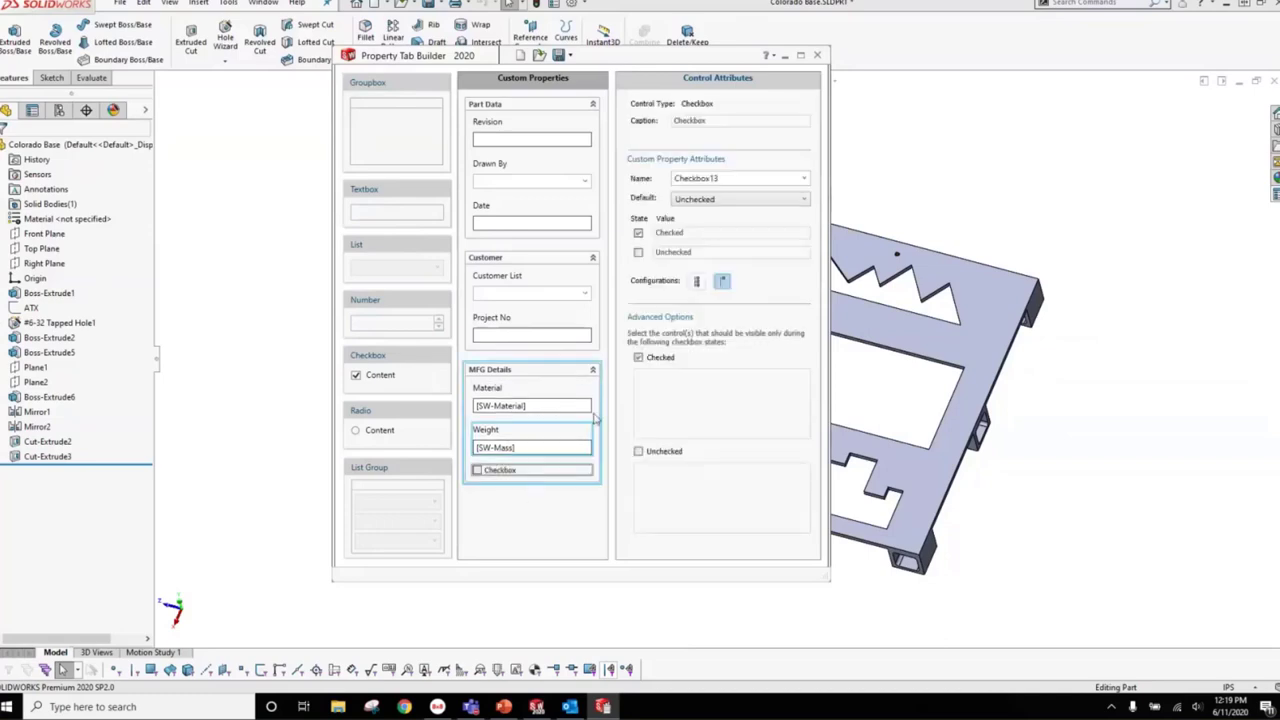
double_click(709, 122)
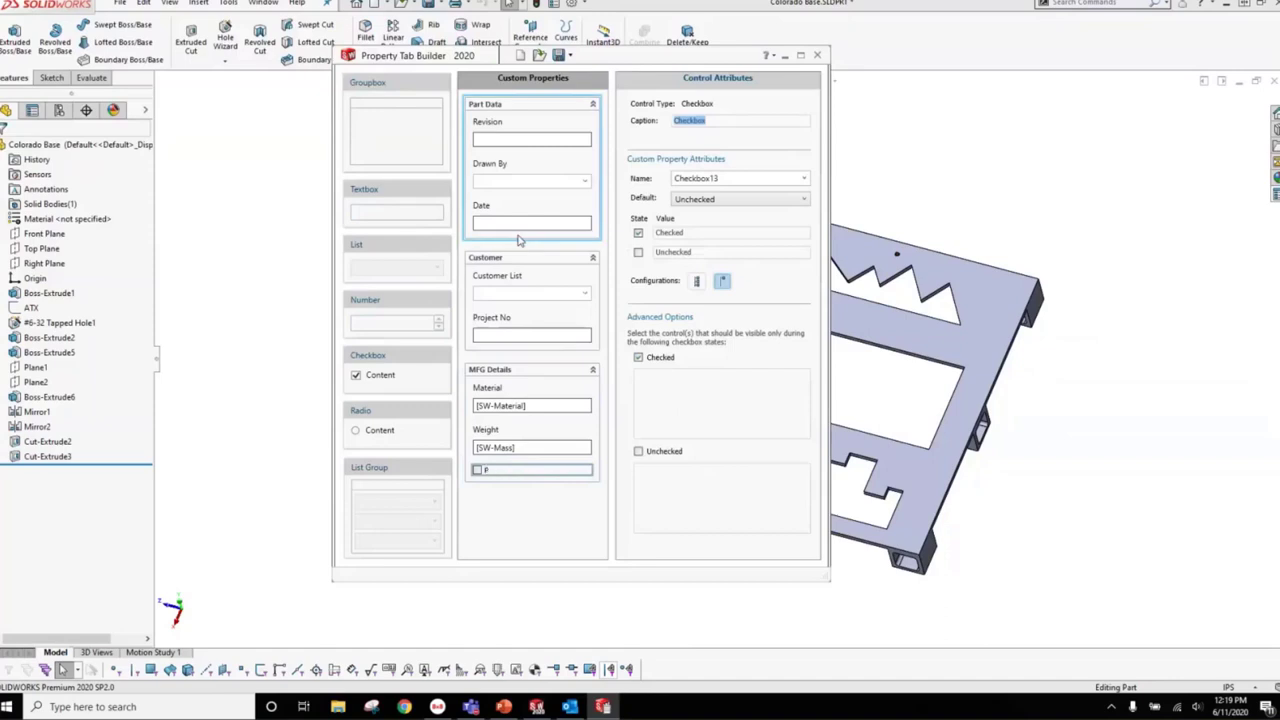
type("Paint in House")
key("Return")
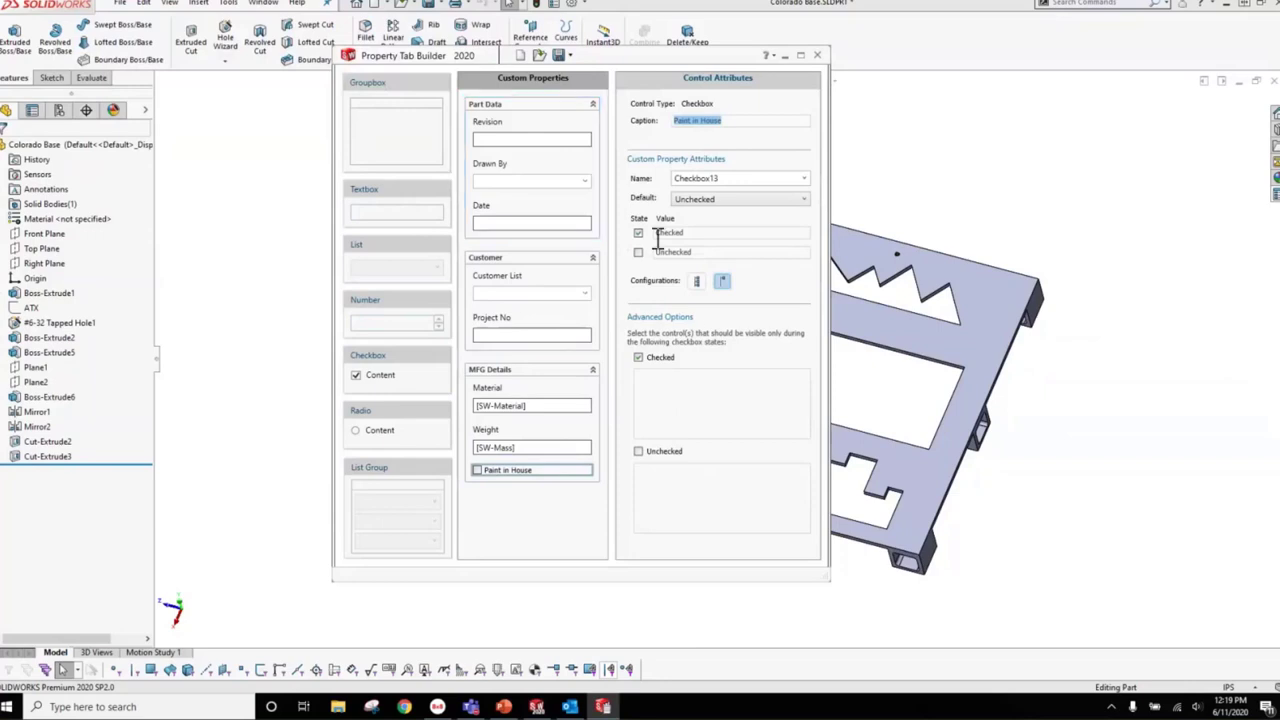
left_click(697, 281)
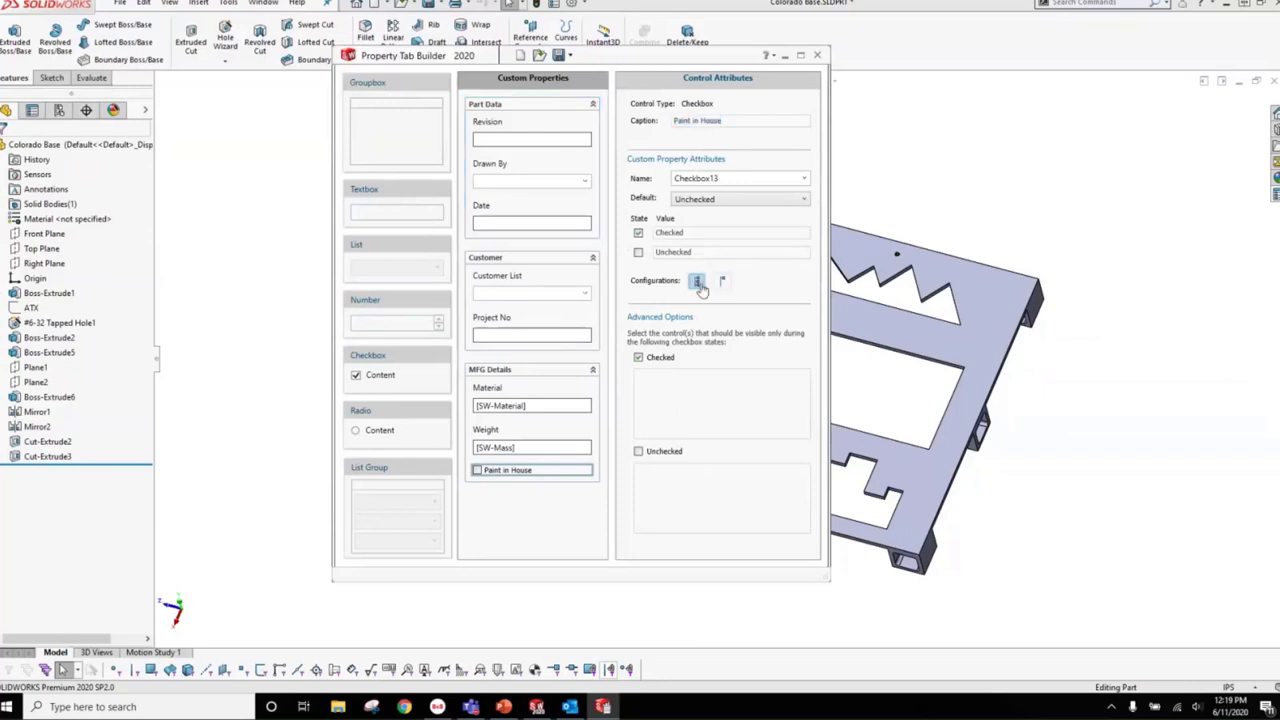
left_click(680, 405)
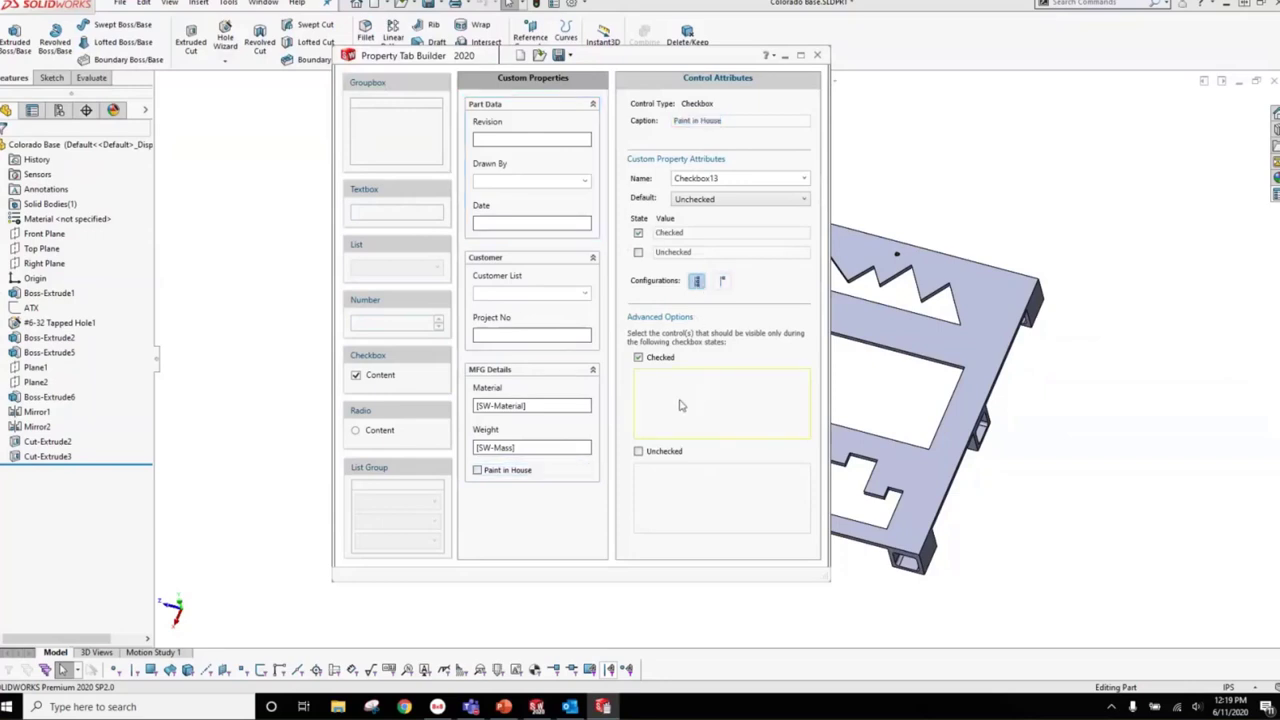
left_click(689, 519)
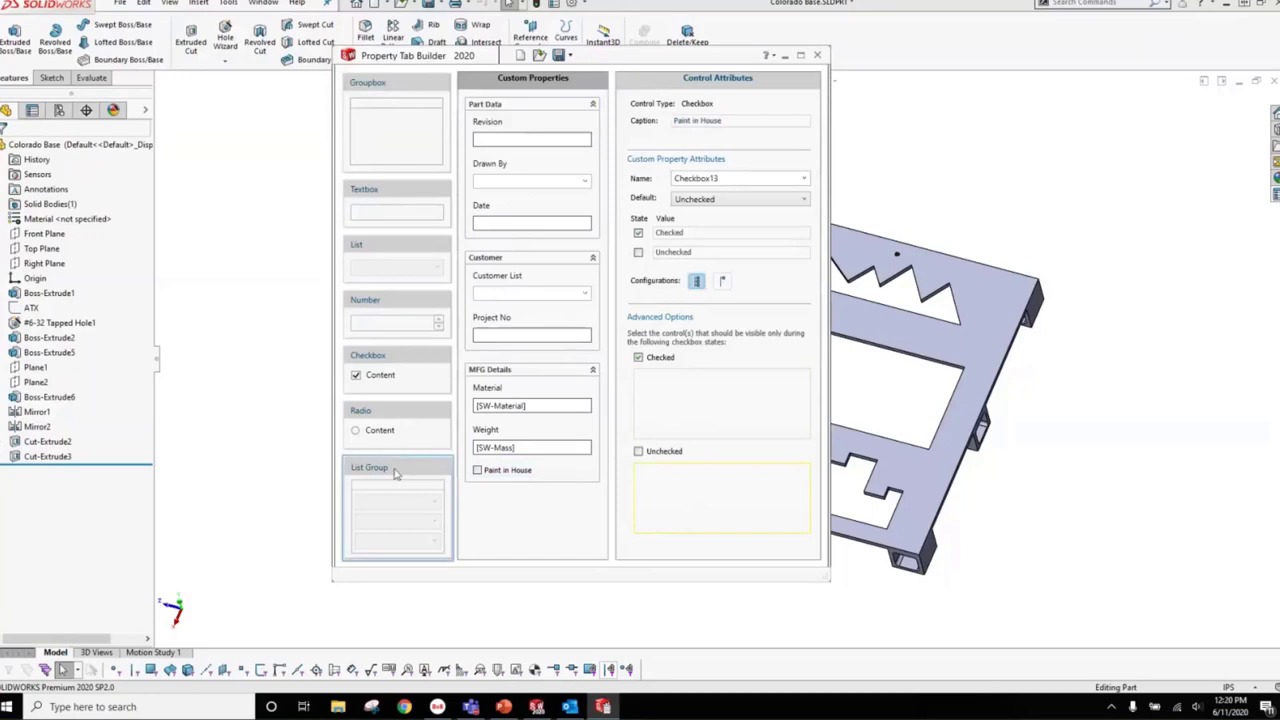
- Add a list group below MFG Details and caption it Finish
left_click_drag(395, 473, 517, 506)
left_click(538, 529)
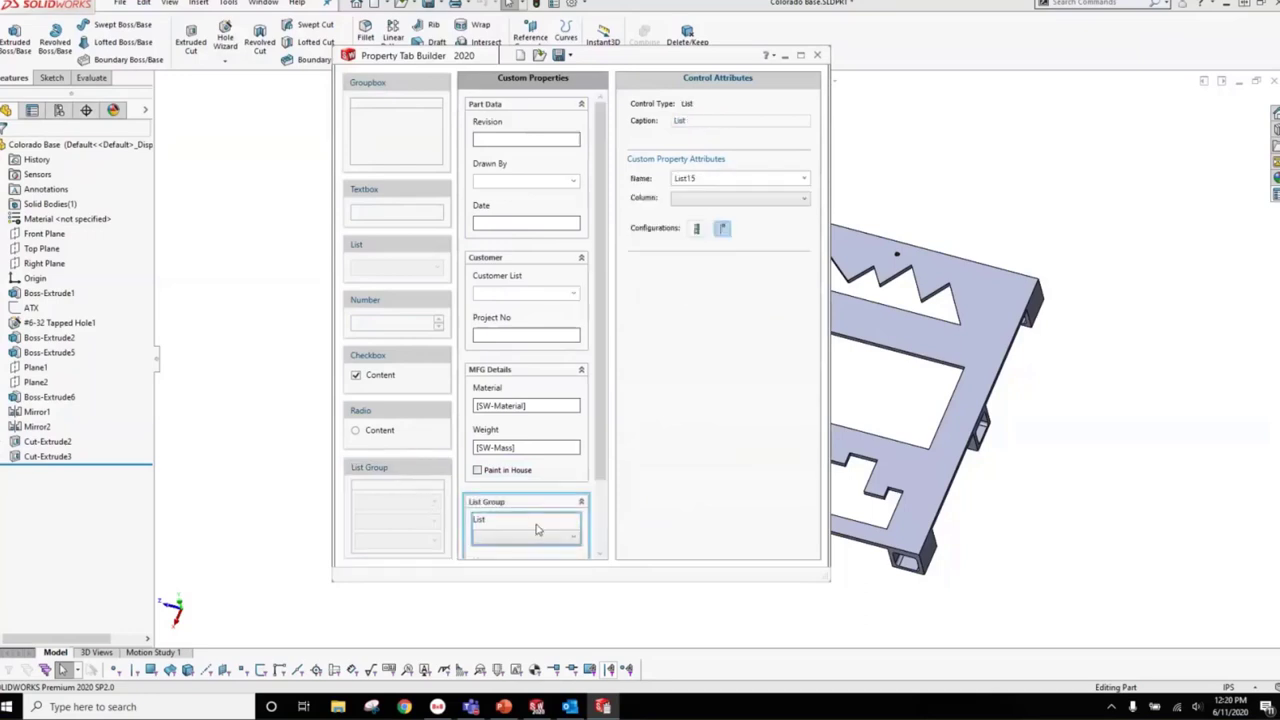
scroll(591, 455, "down", 2)
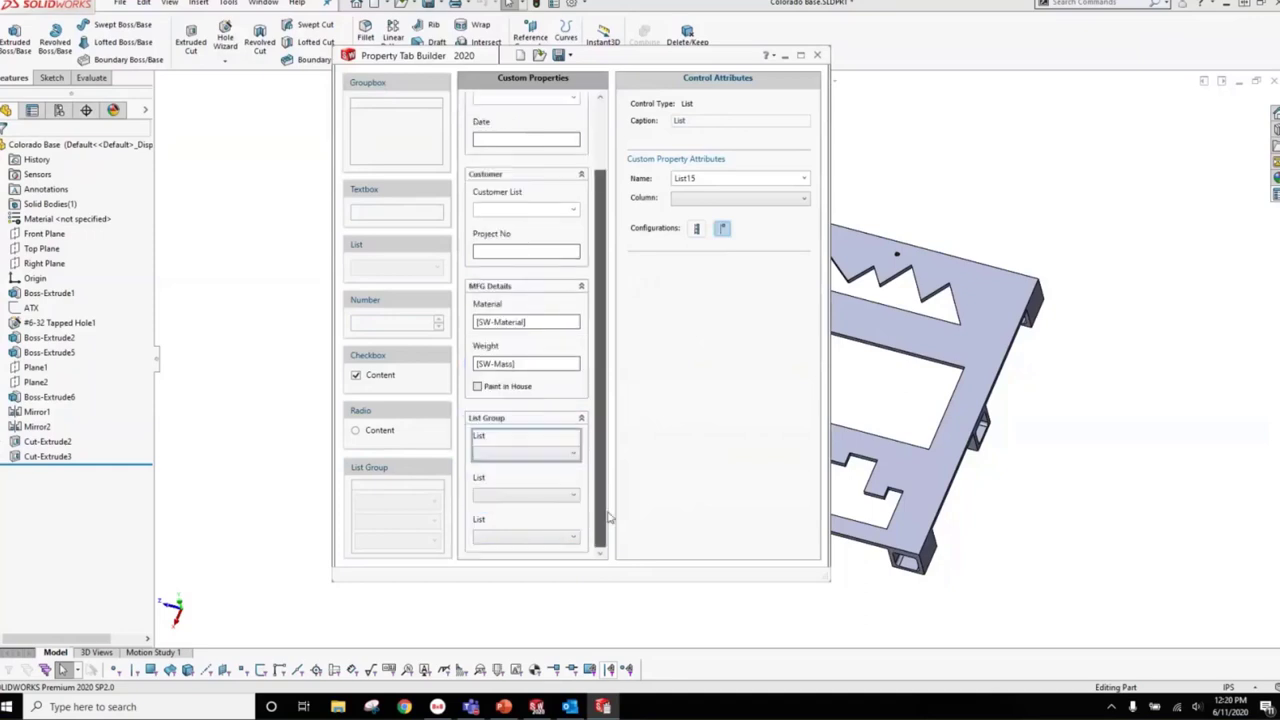
left_click(586, 440)
left_click_drag(743, 122, 631, 136)
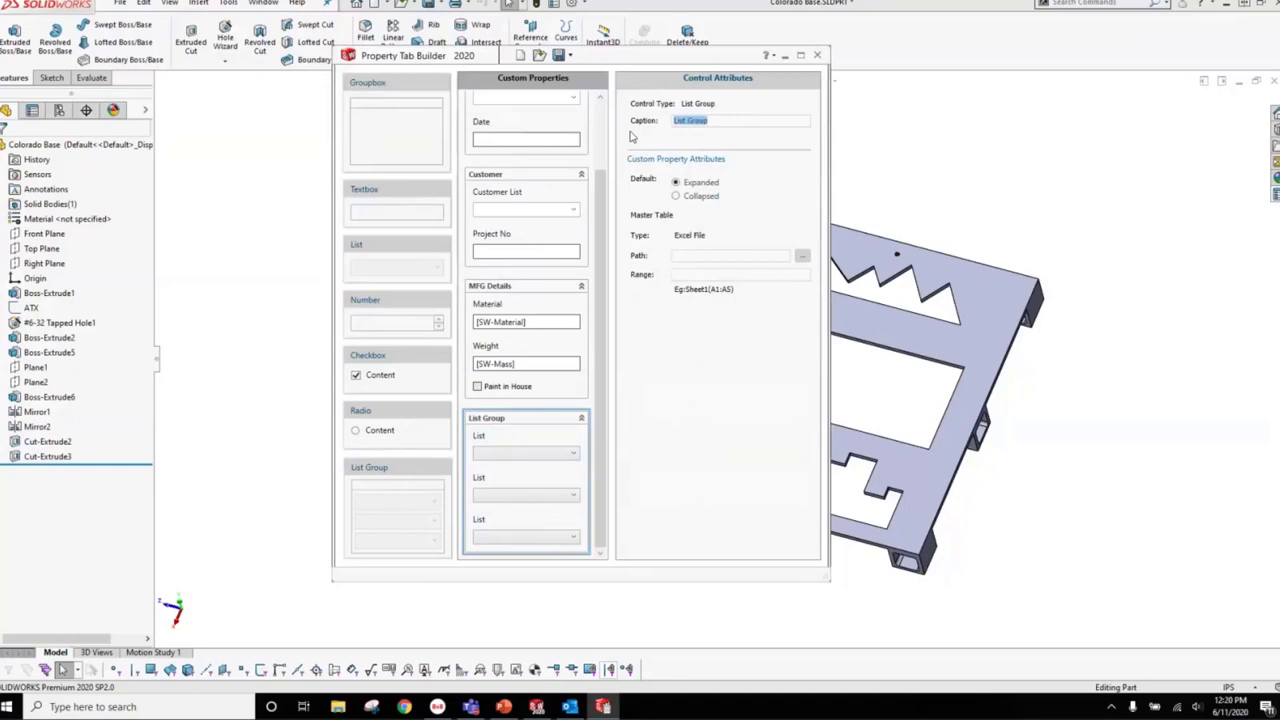
type("P")
type("Finish")
- Delete the first of the three lists in the Finish group and select the group itself
left_click(537, 455)
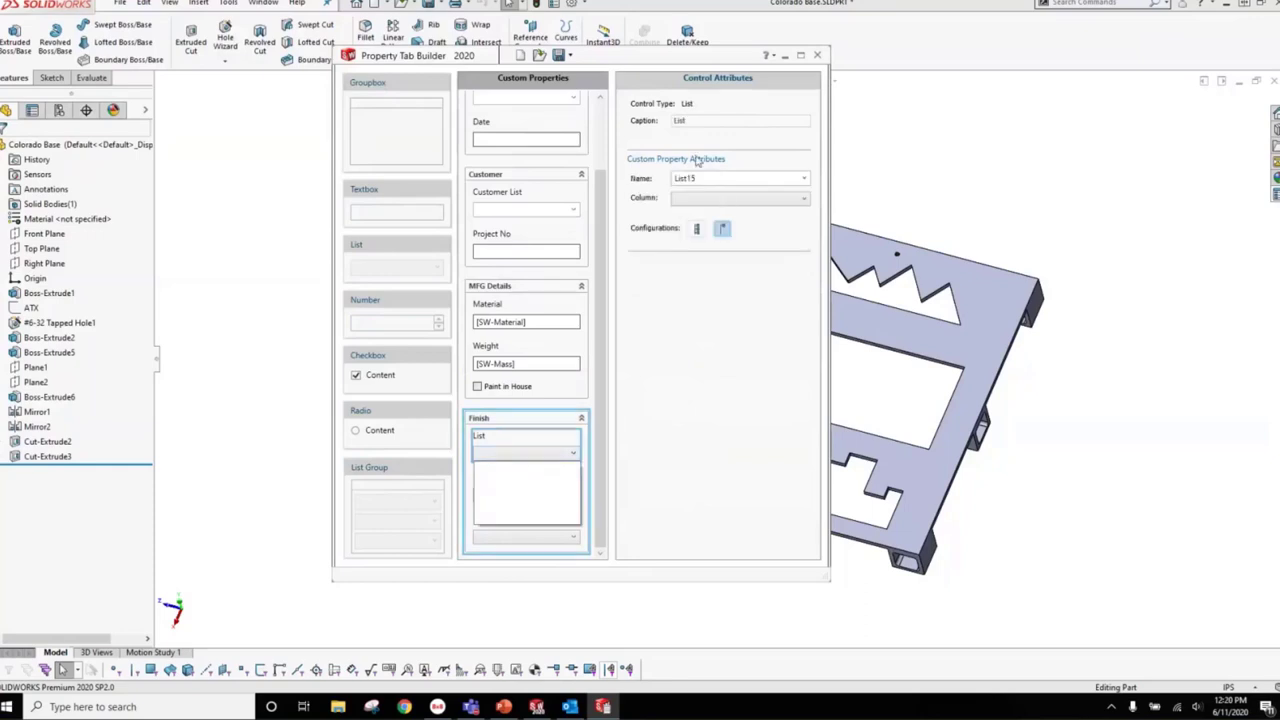
left_click(527, 425)
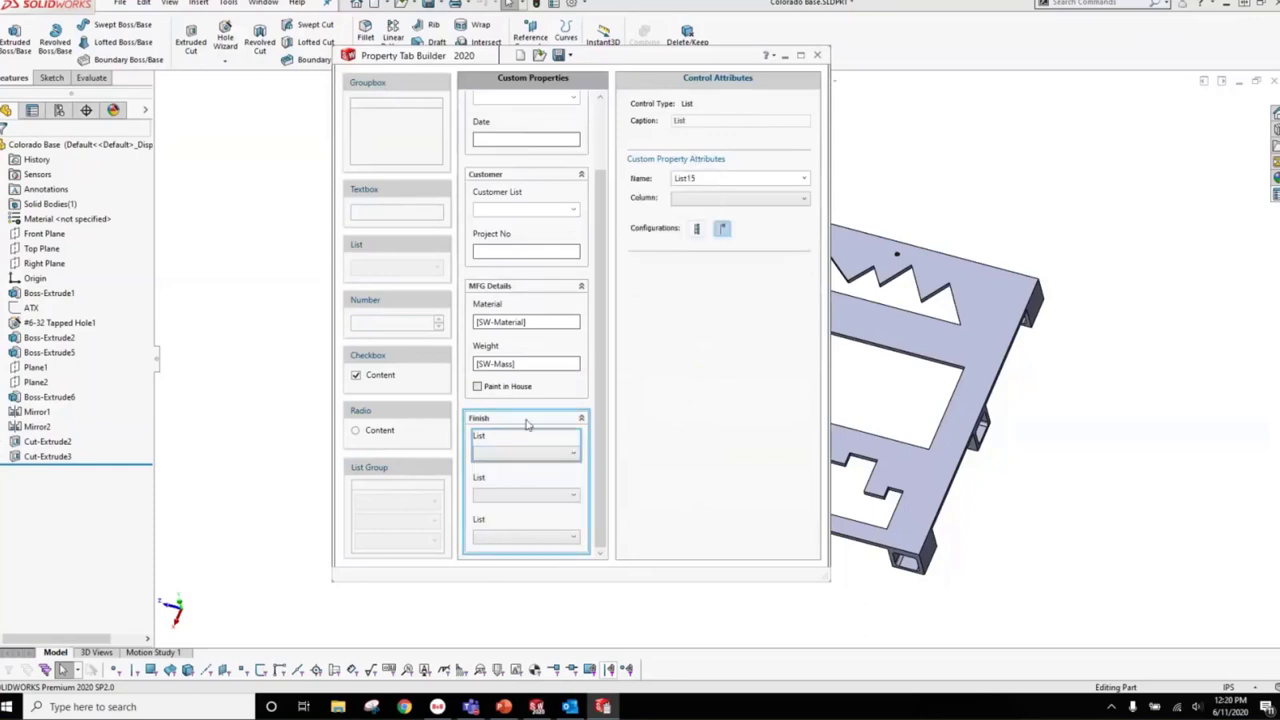
key("Delete")
left_click(549, 462)
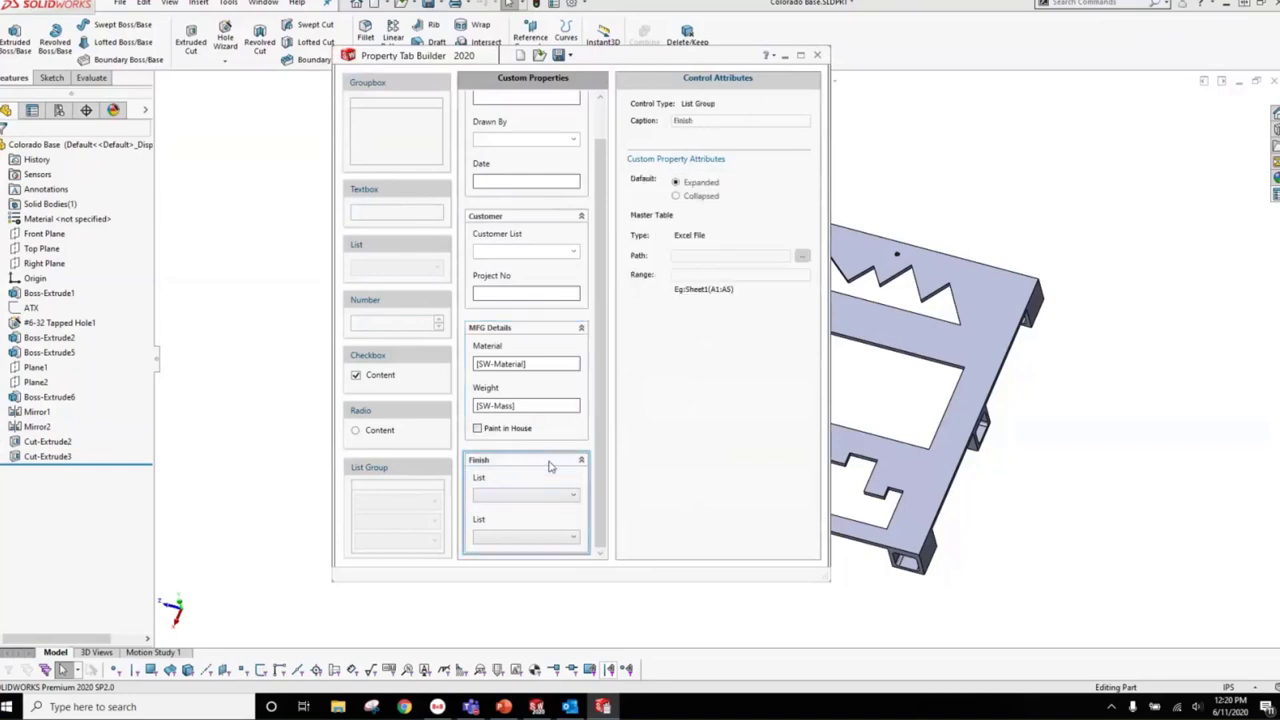
- Replace the Finish list group below MFG Details with a group box containing a radio button control set to the non-default Configurations option
key("Delete")
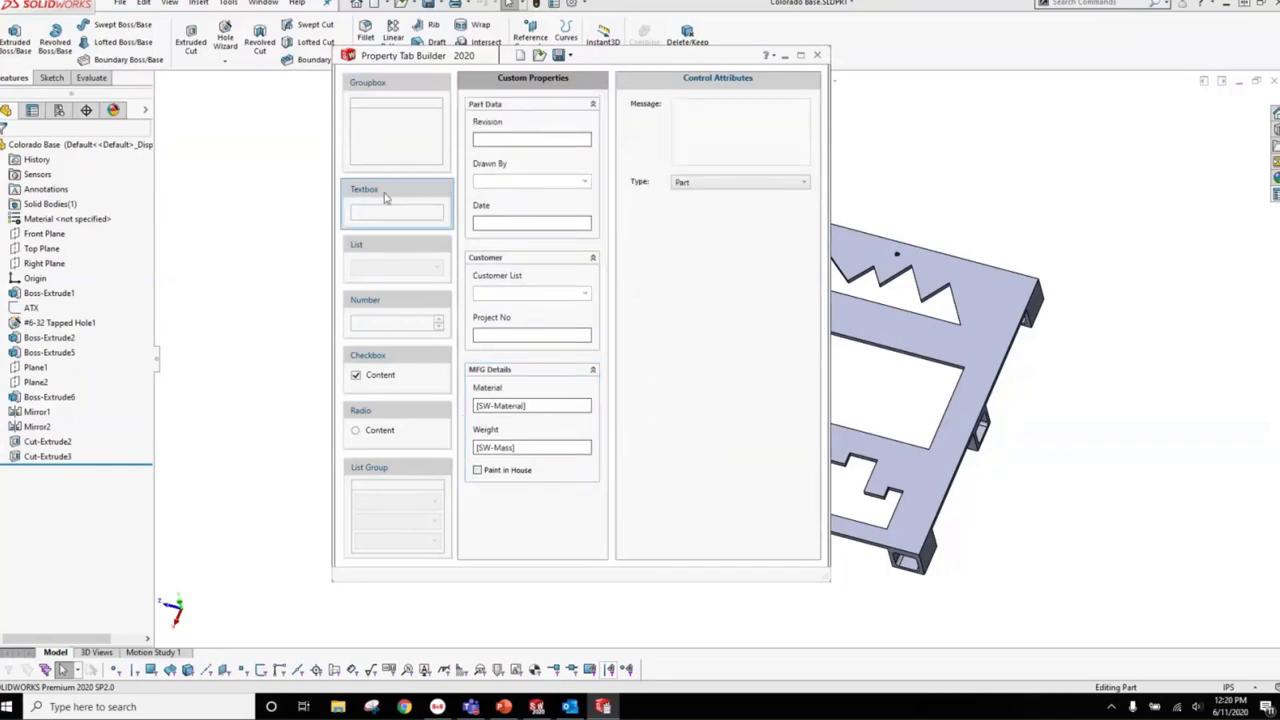
left_click_drag(392, 112, 501, 521)
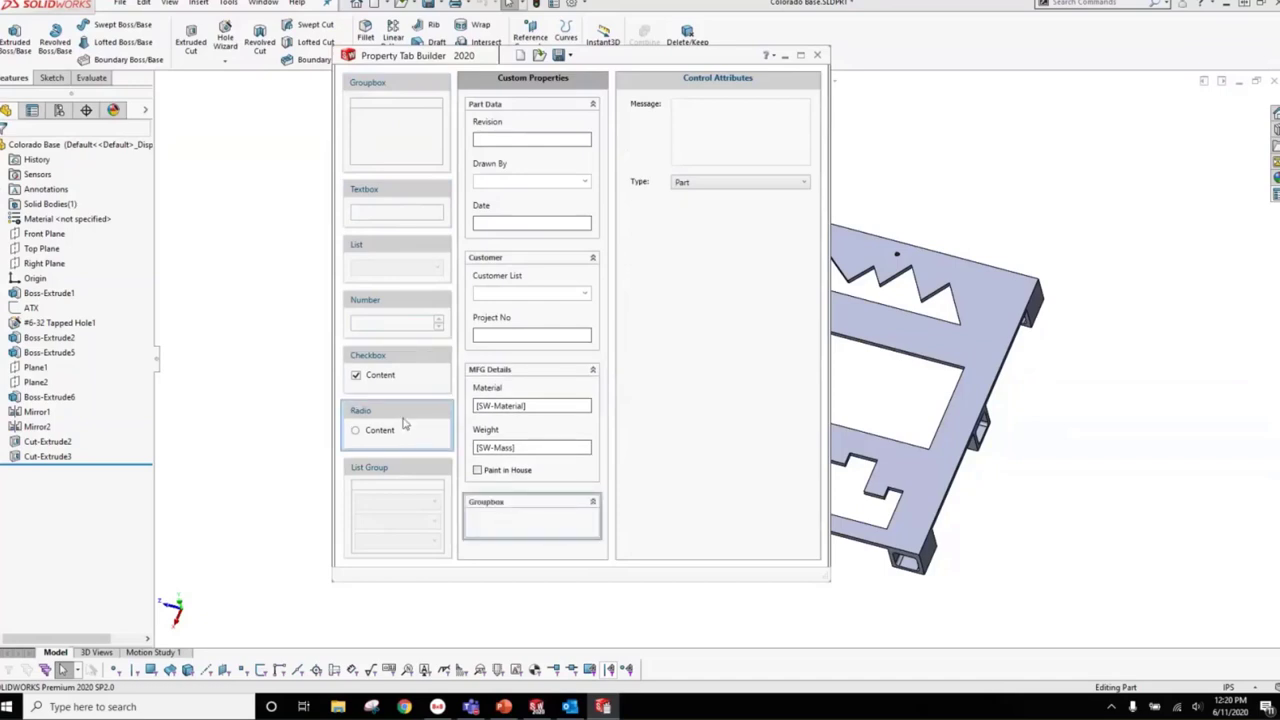
left_click_drag(403, 420, 523, 534)
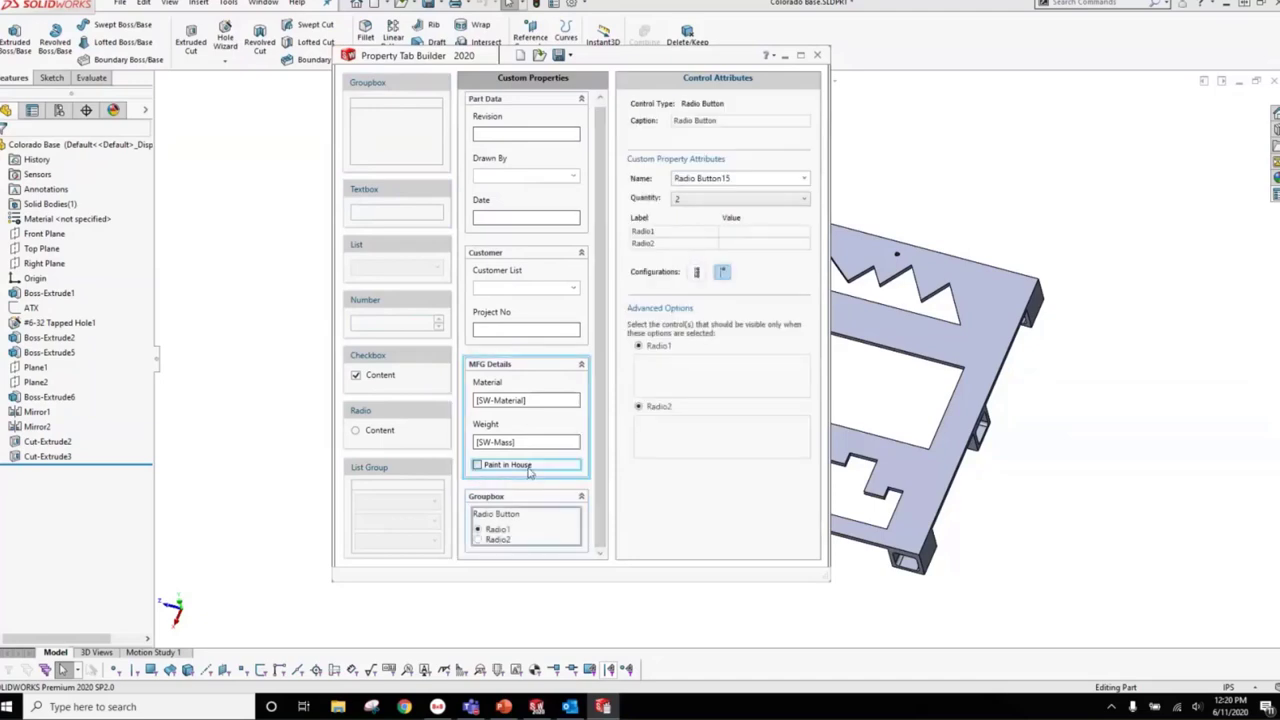
left_click(697, 273)
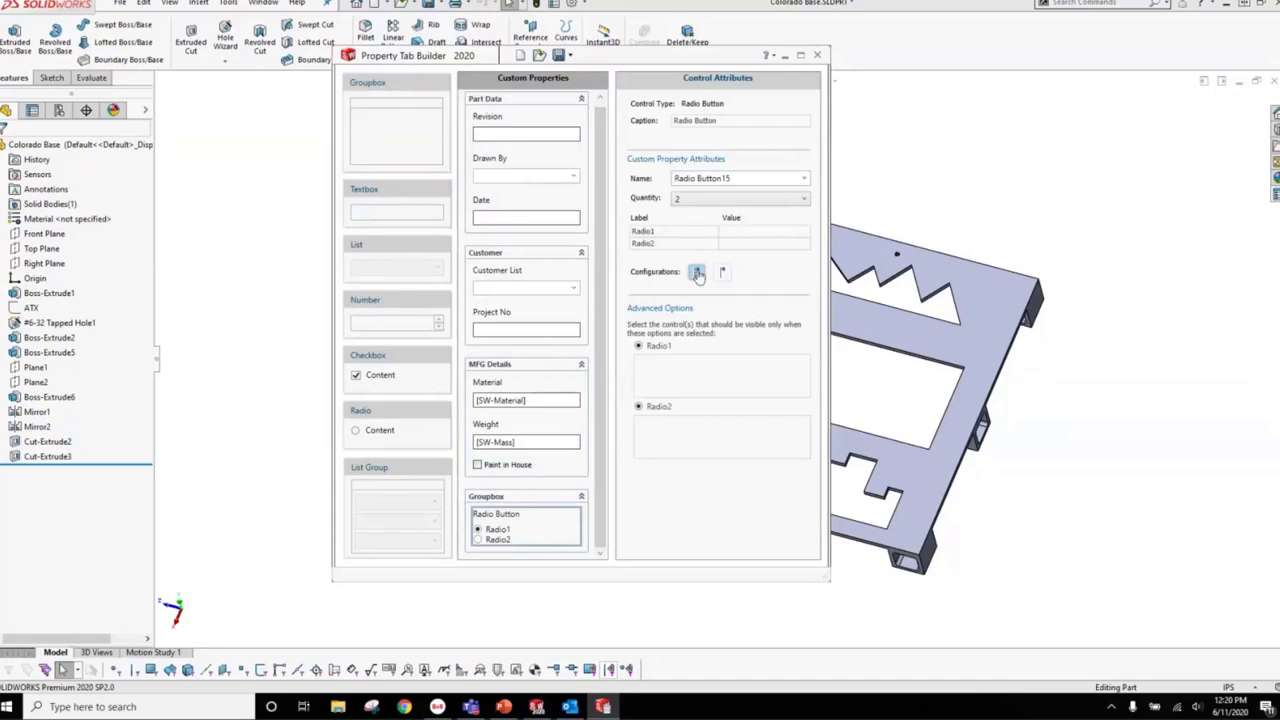
- Caption the radio button control Finish and set the value of Radio1 to None and Radio2 to Sand Blast
left_click(740, 233)
type("None")
left_click_drag(718, 122, 671, 132)
type("Finish")
left_click(740, 245)
type("Sand B")
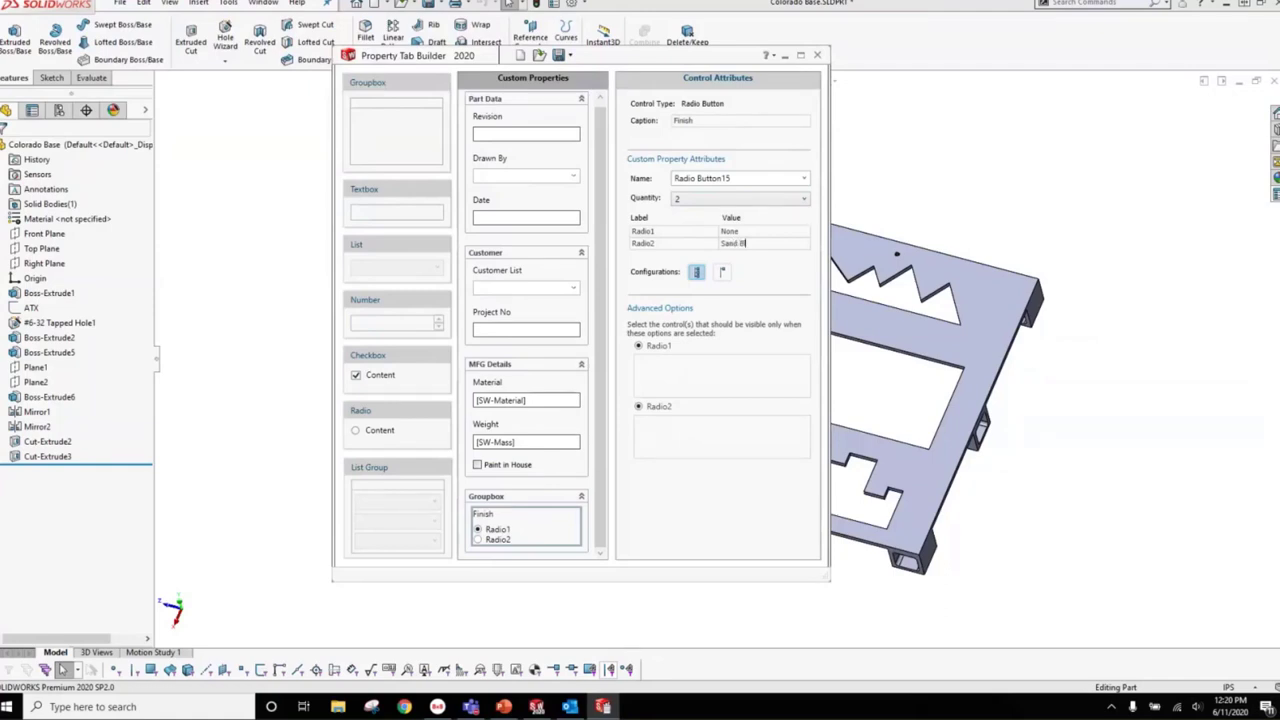
type("last")
- Set the quantity of options in the Finish radio button control to 4
left_click(771, 199)
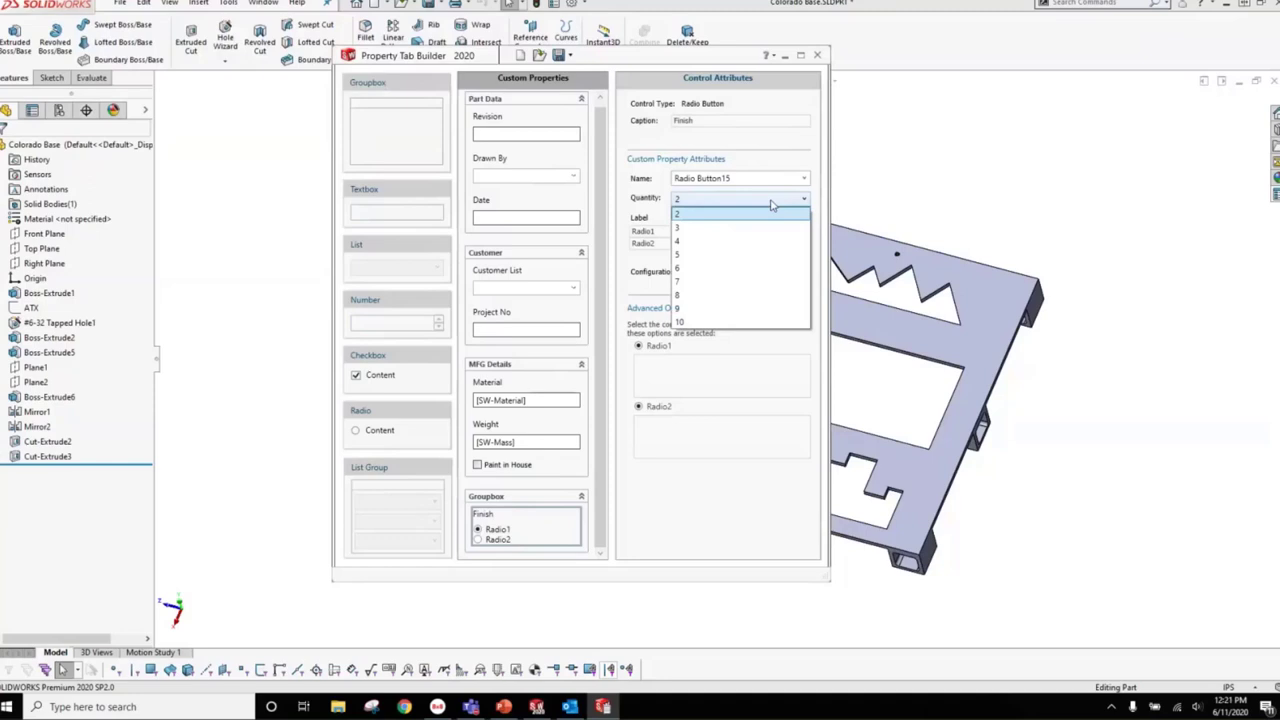
left_click(757, 268)
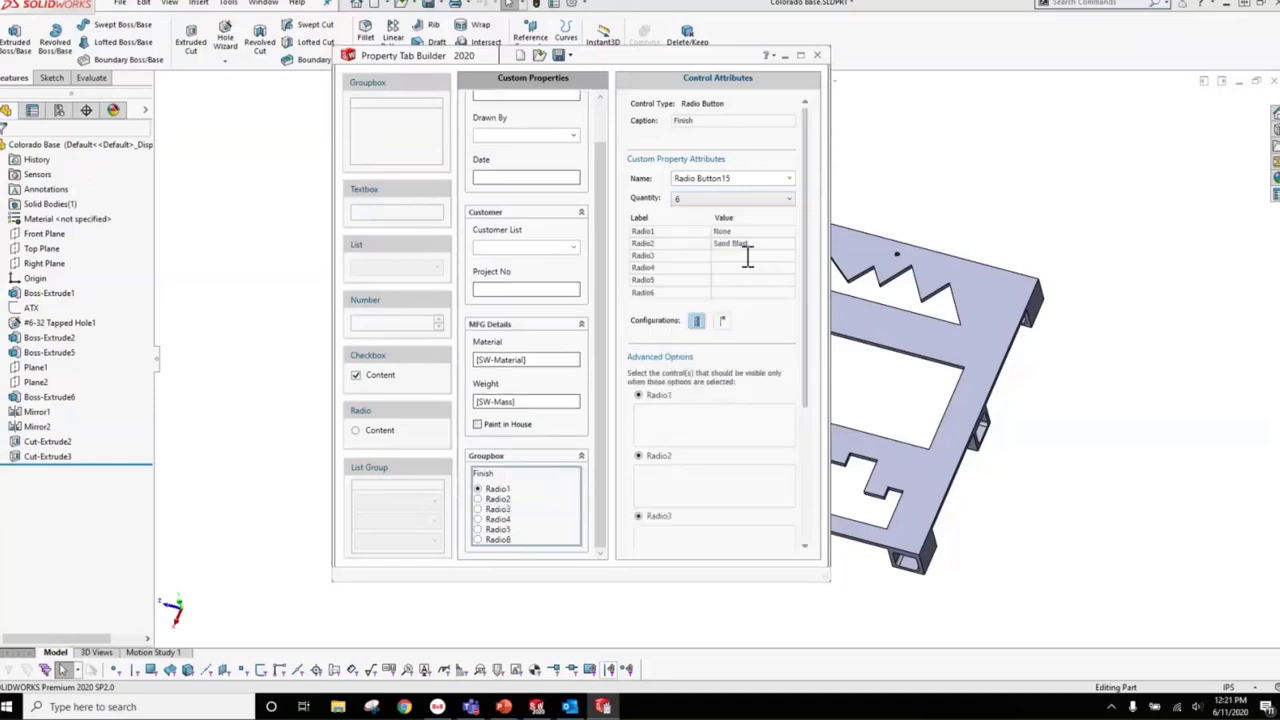
left_click(771, 199)
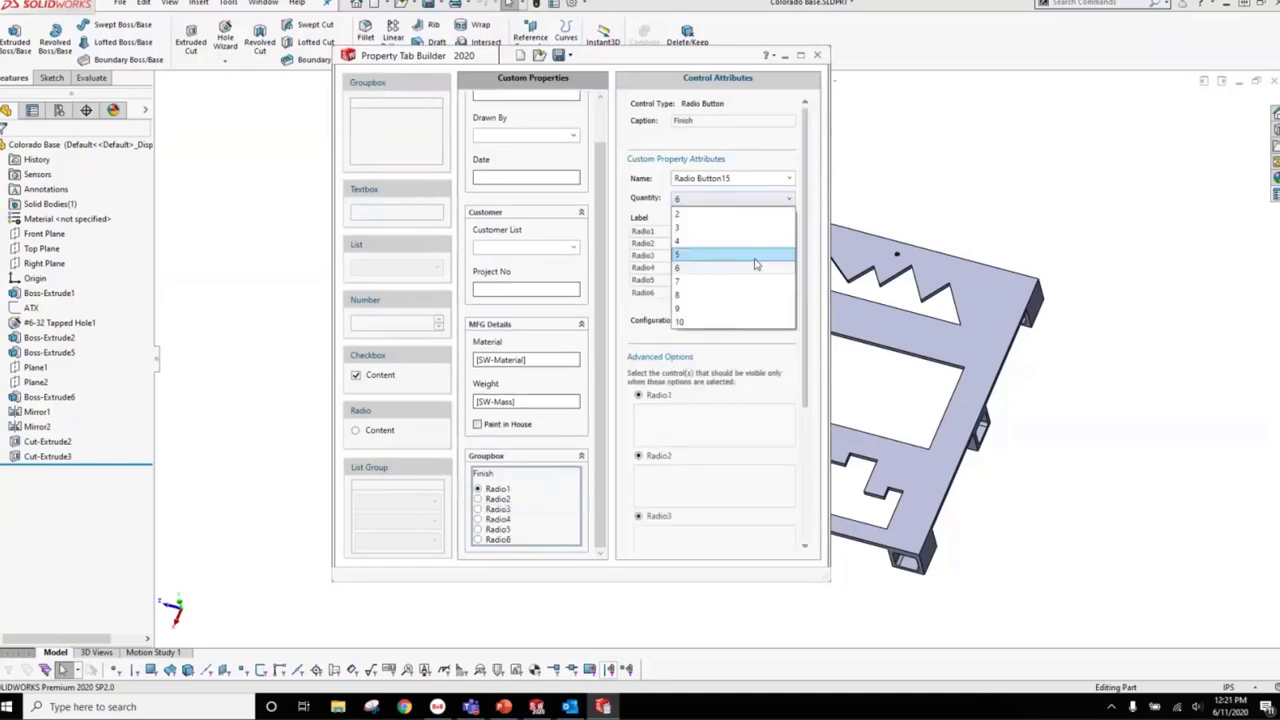
left_click(750, 243)
- Set the value of Radio3 to Paint and Radio4 to Heat Treat
left_click(736, 258)
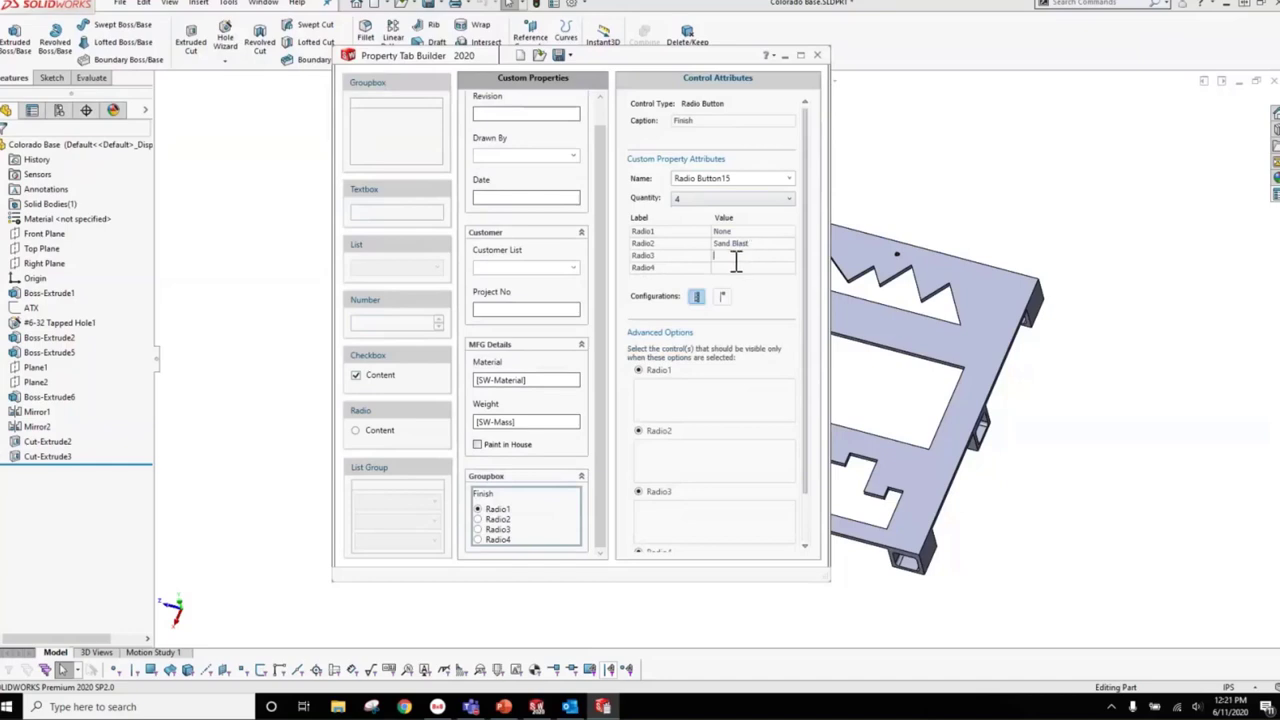
type("Paint")
key("Tab")
type("Heat")
key("BackSpace")
key("BackSpace")
key("BackSpace")
key("BackSpace")
key("BackSpace")
type("Heat Treat")
- Name the radio button control's custom property Finish
left_click_drag(731, 178, 646, 182)
type("Finish")
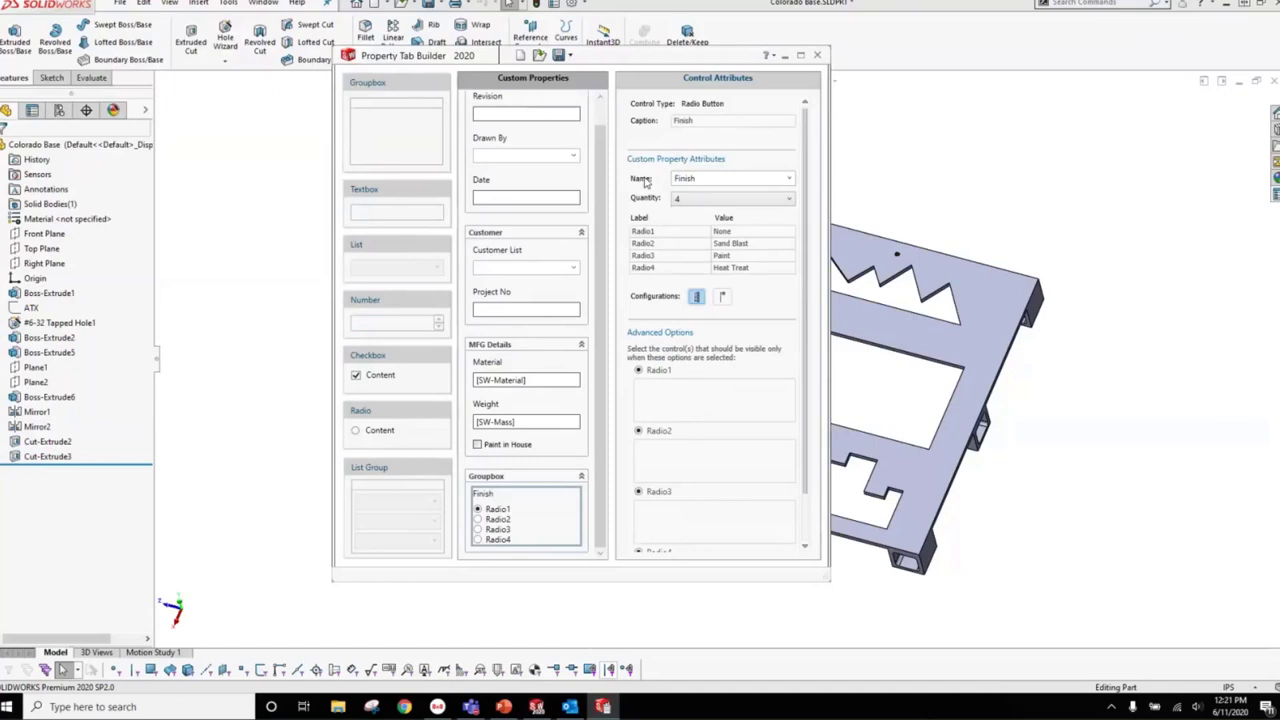
key("Tab")
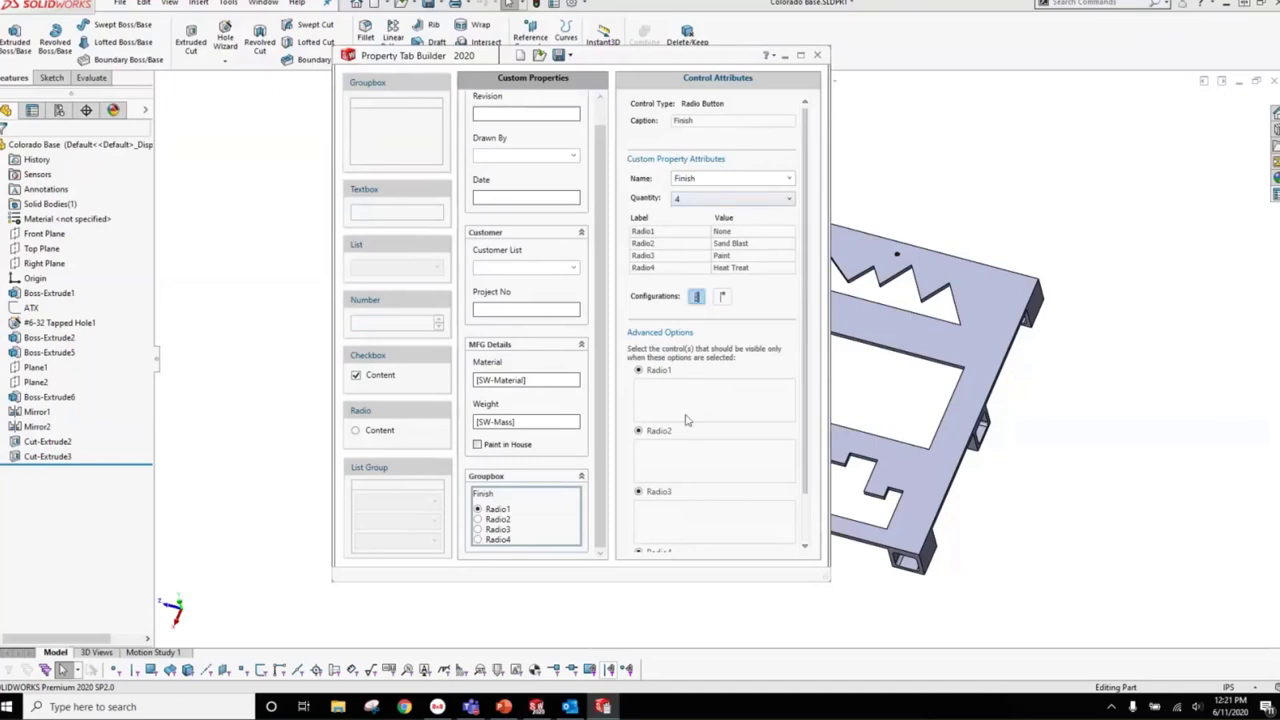
- Make the group box with the Finish radio buttons visible only when the Paint in House checkbox is checked
left_click(509, 451)
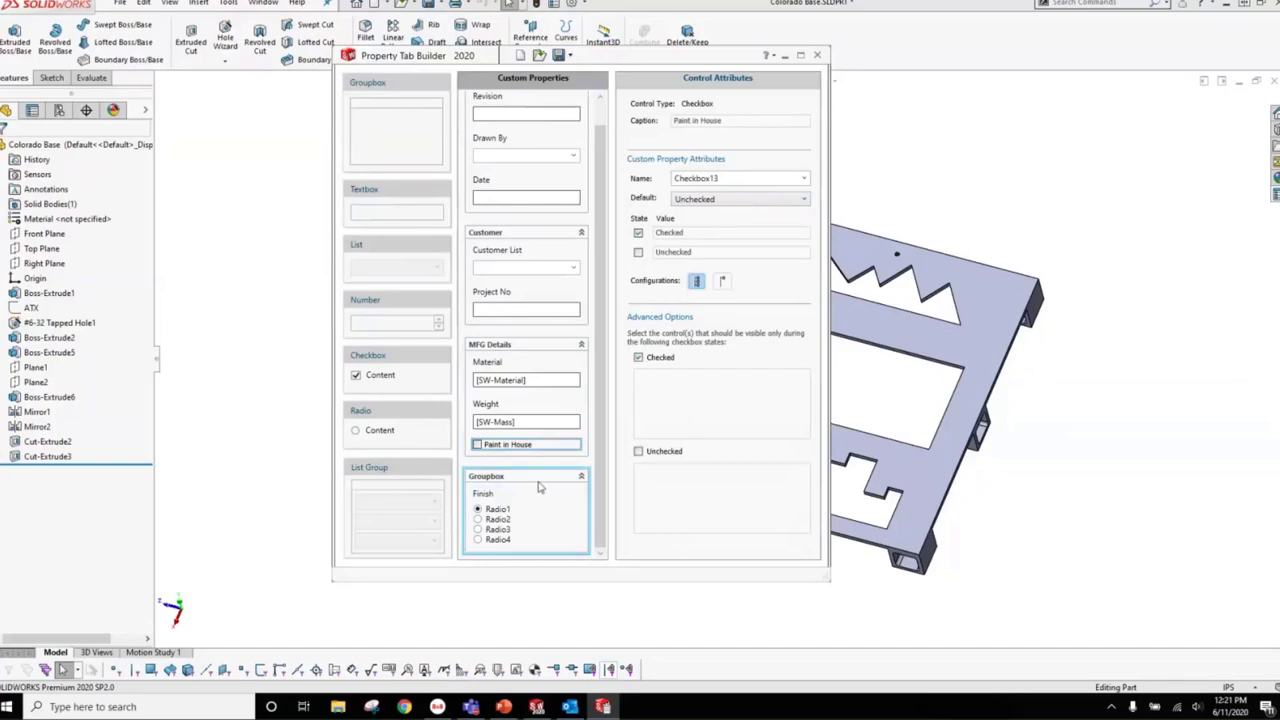
left_click_drag(540, 486, 700, 400)
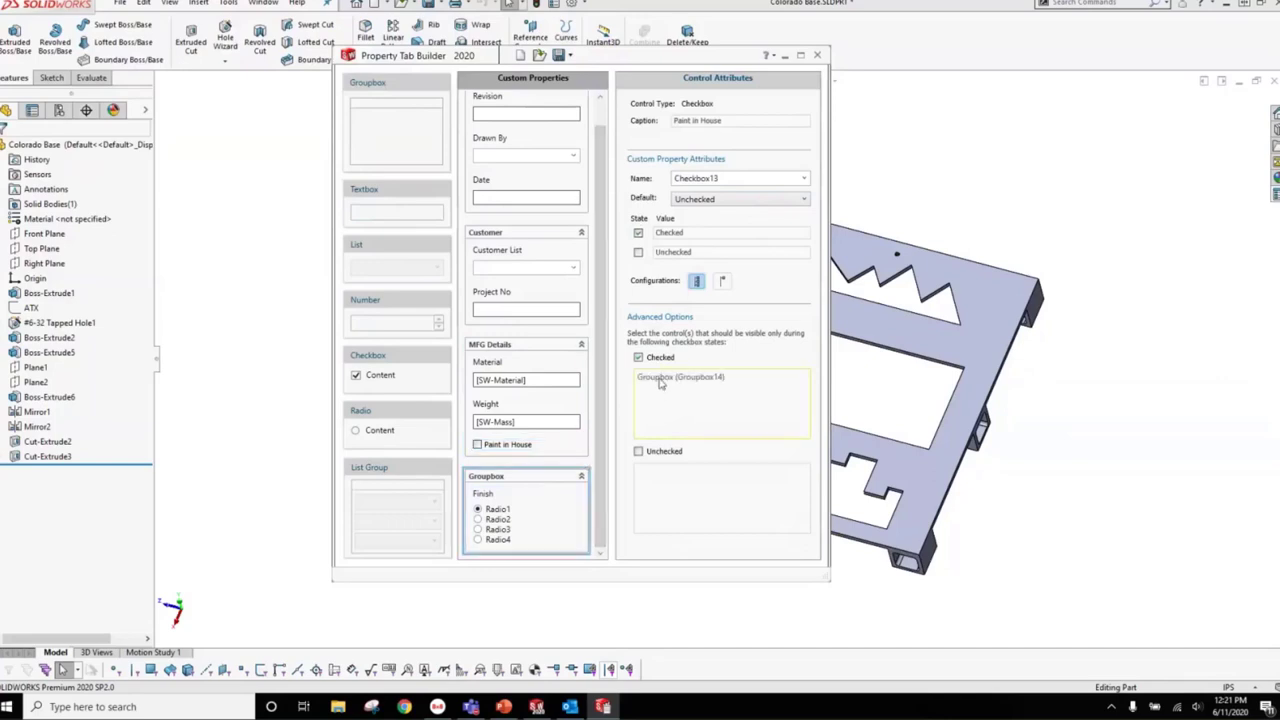
left_click(497, 449)
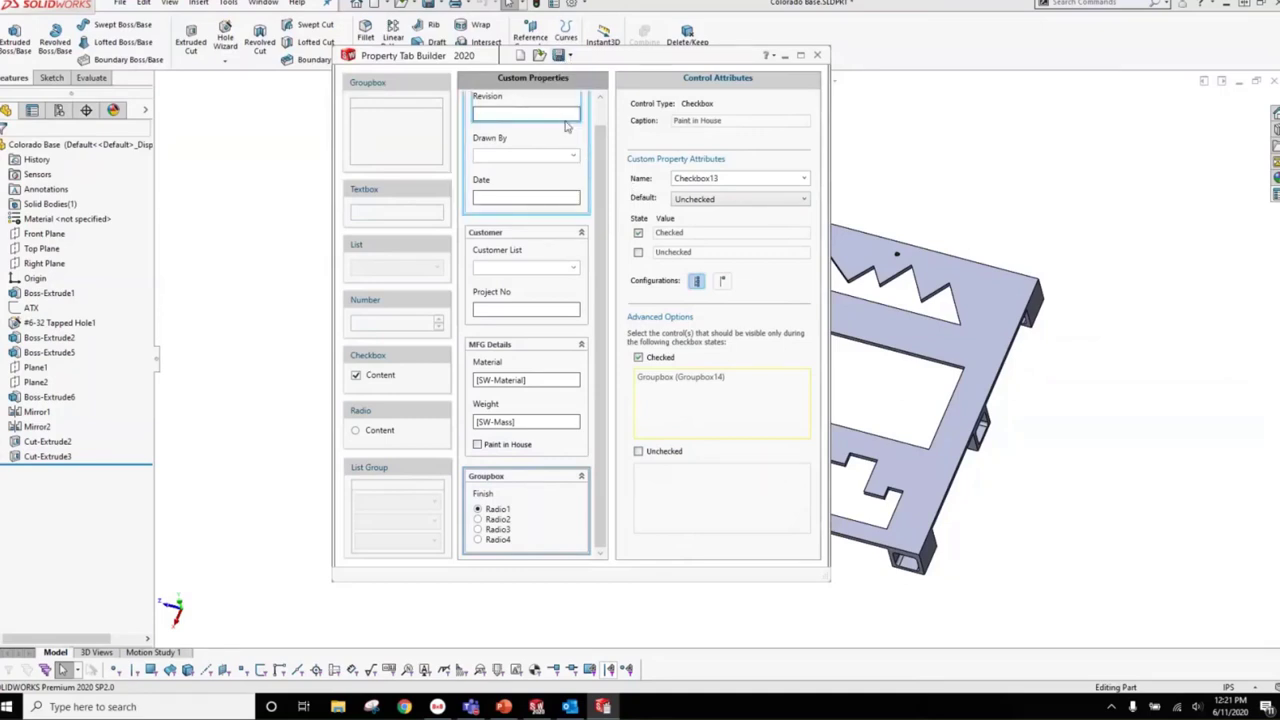
- Switch to the SOLIDWORKS part and try to reload its custom properties from the Webex.prtprp template
left_click(816, 54)
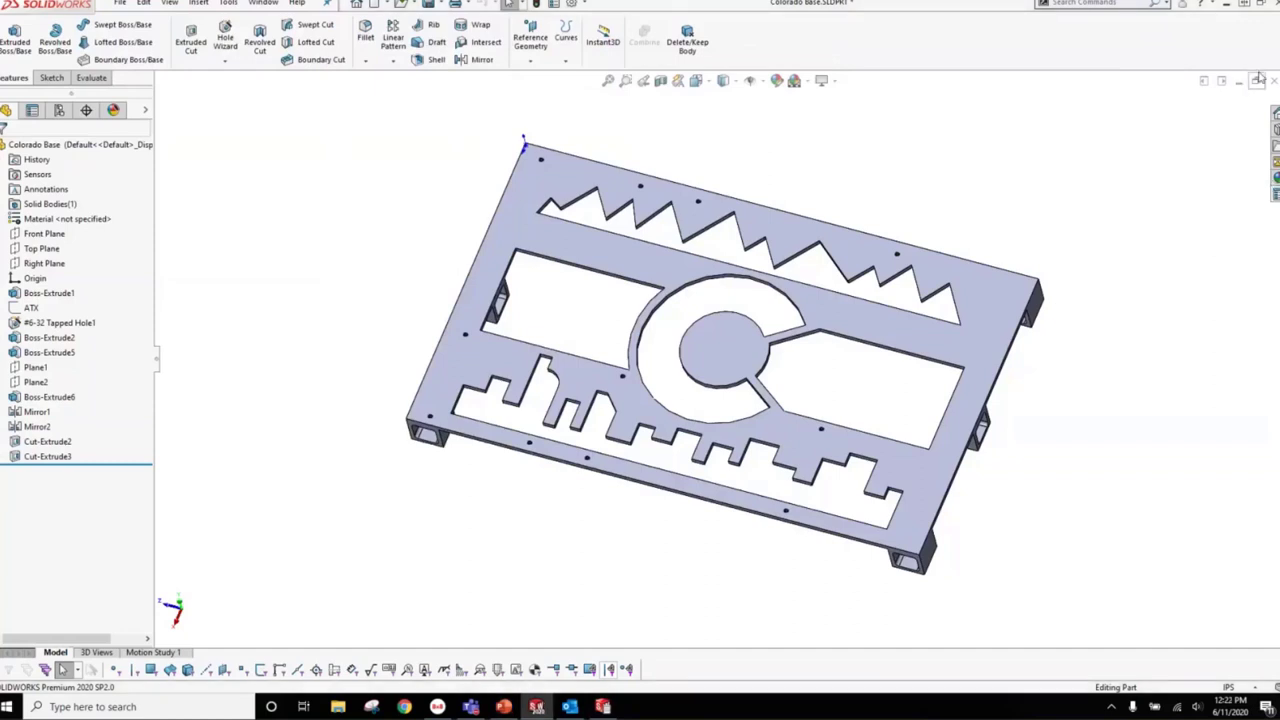
left_click(1275, 193)
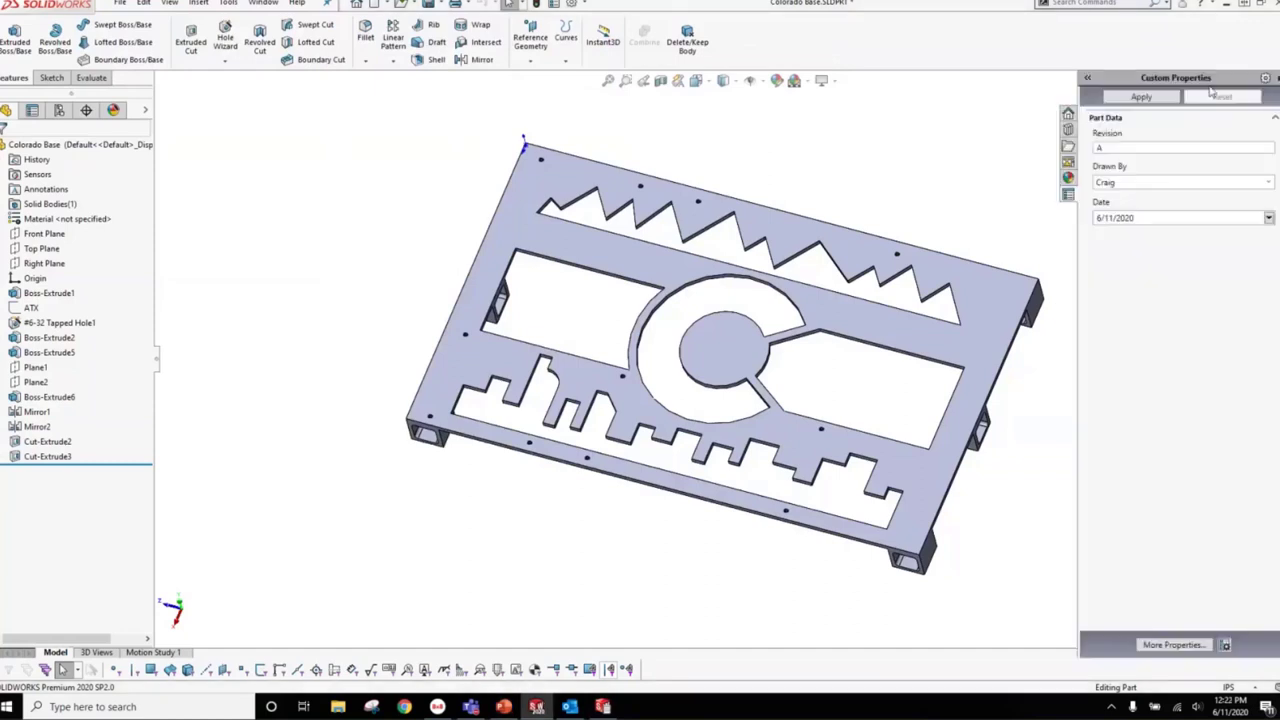
left_click(1224, 646)
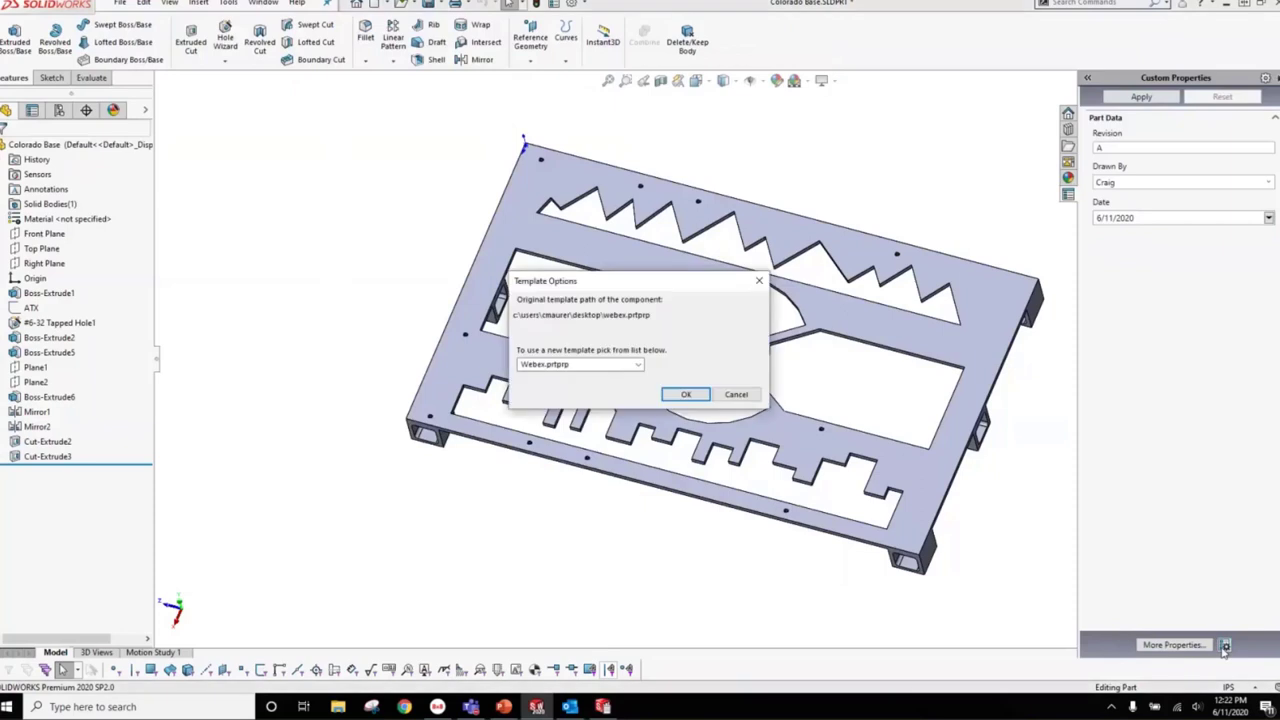
left_click(685, 395)
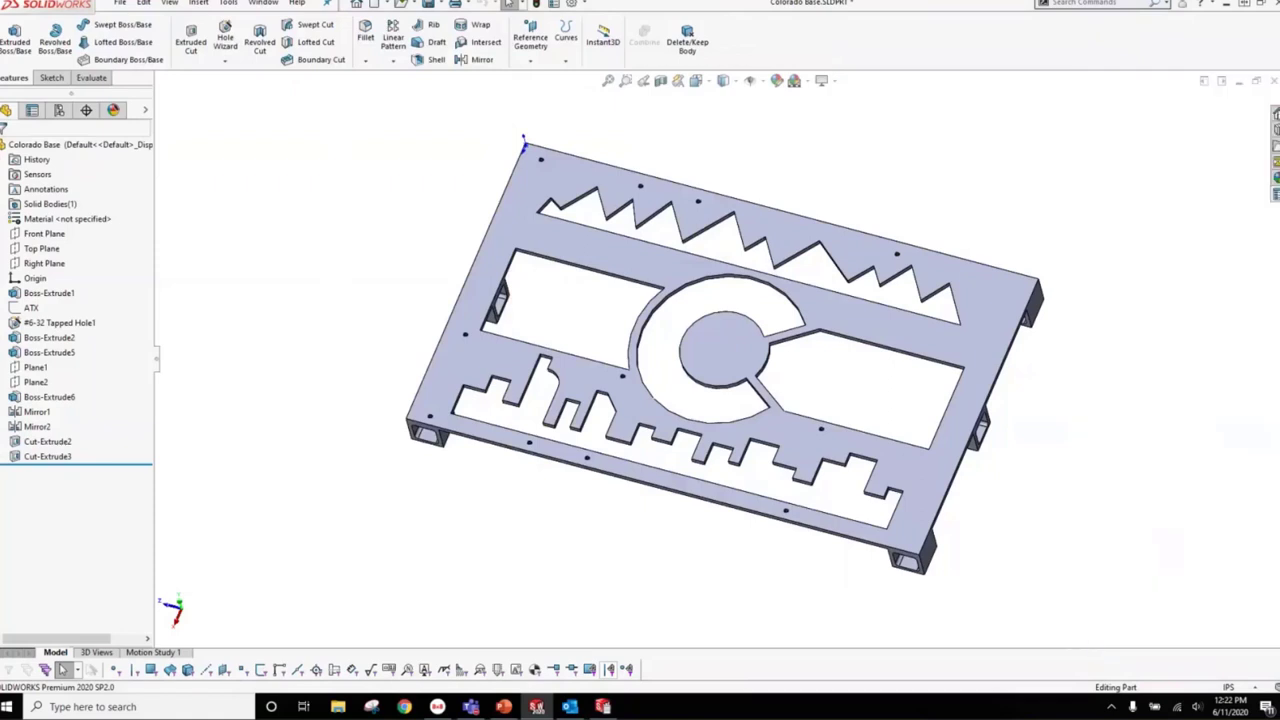
- Close the part and reopen Colorado Base.SLDPRT from the Desktop folder
left_click(1272, 80)
left_click(590, 360)
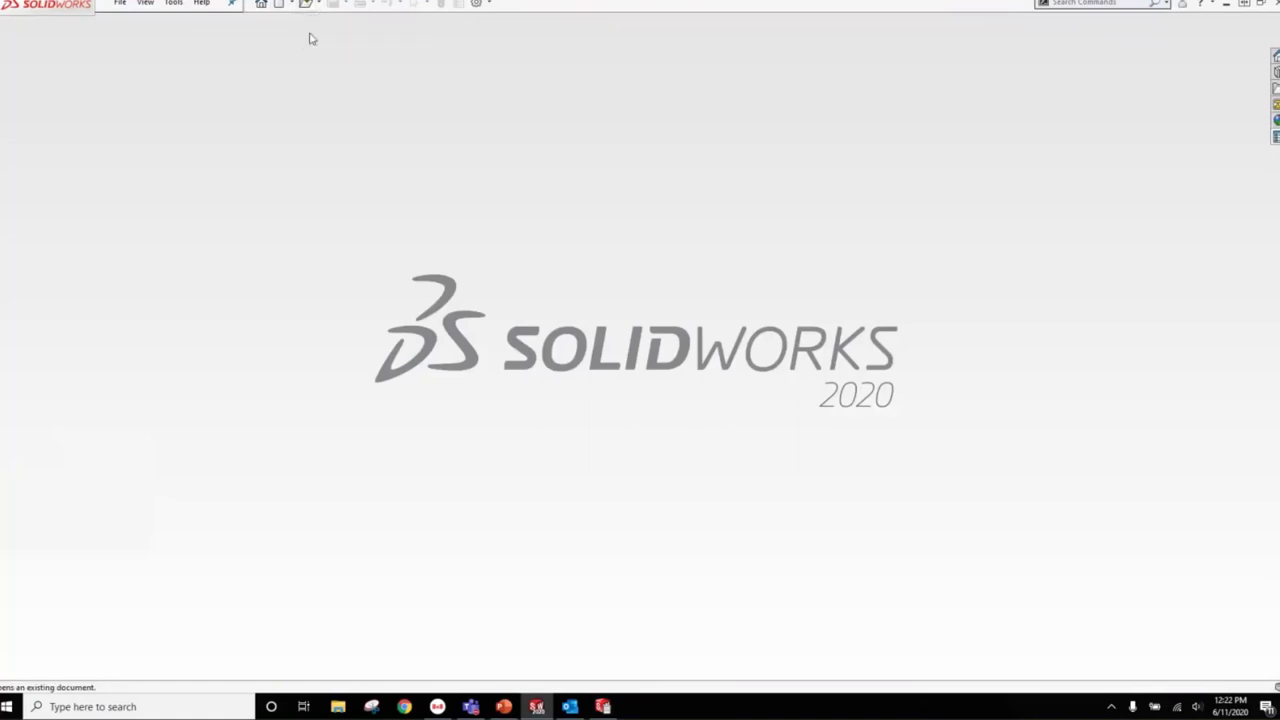
left_click(304, 5)
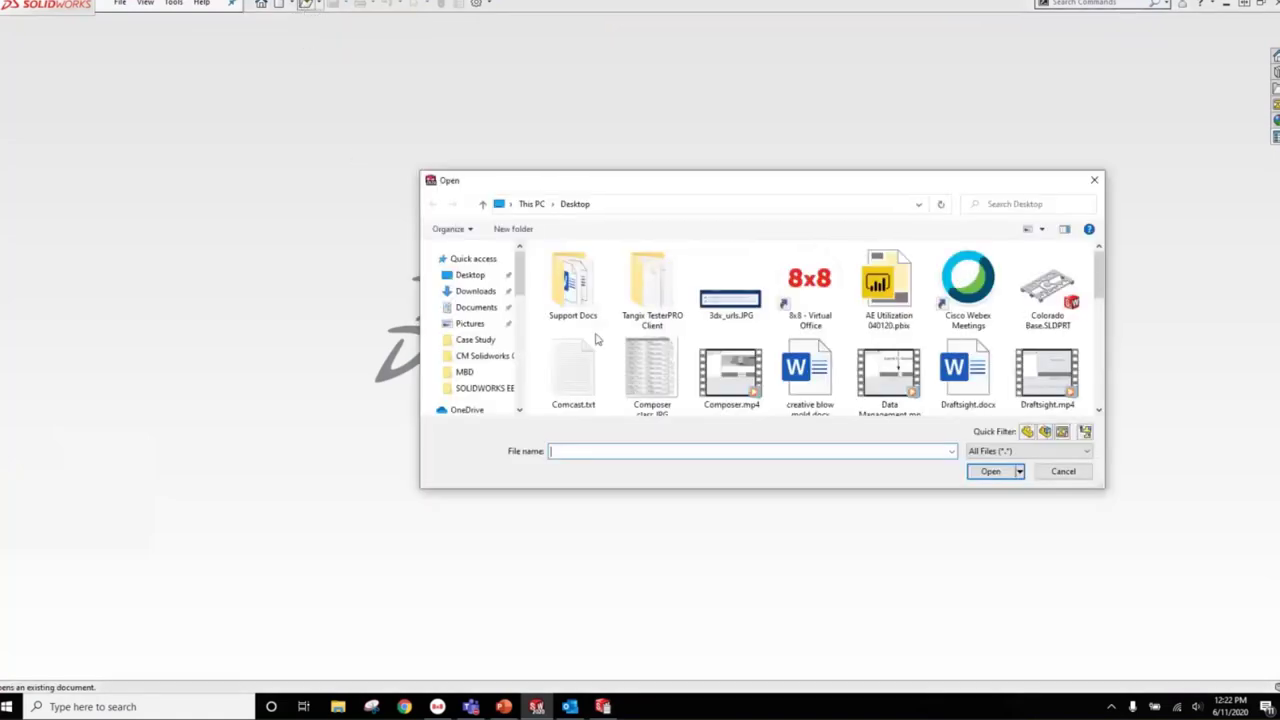
left_click(1047, 290)
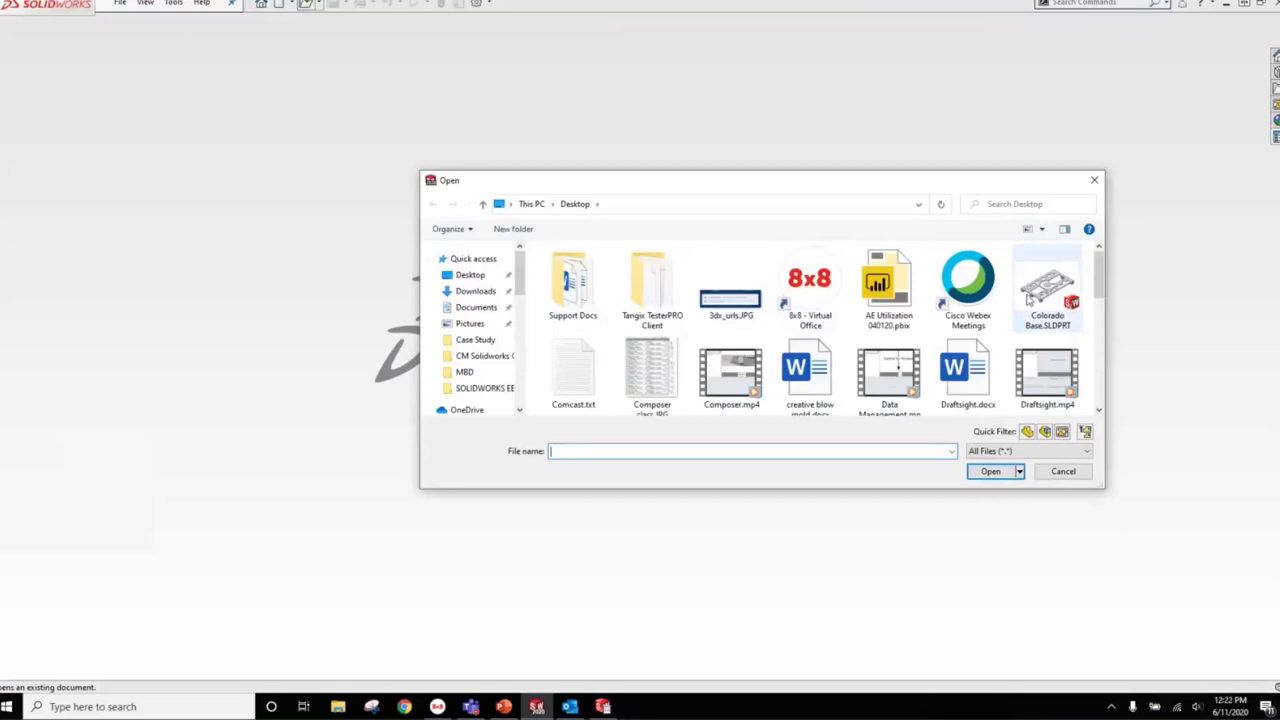
left_click(1000, 471)
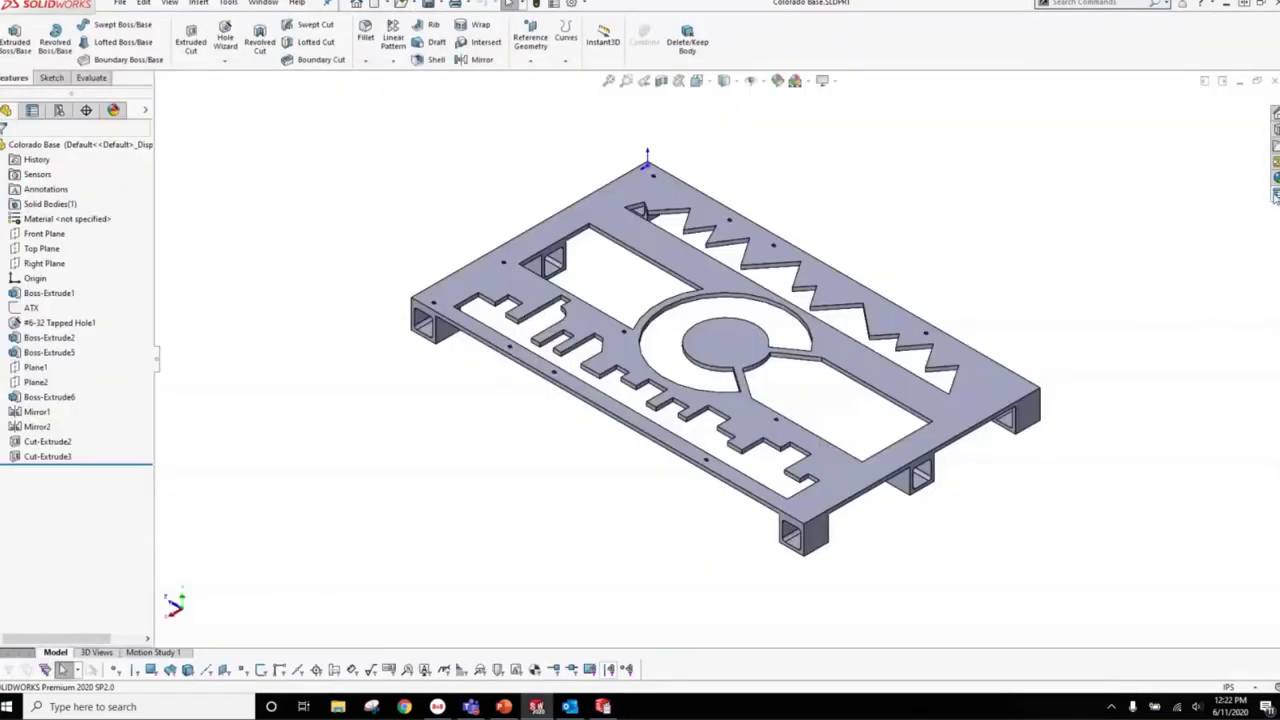
- Load the Webex.prtprp template for the part's custom properties
left_click(1276, 196)
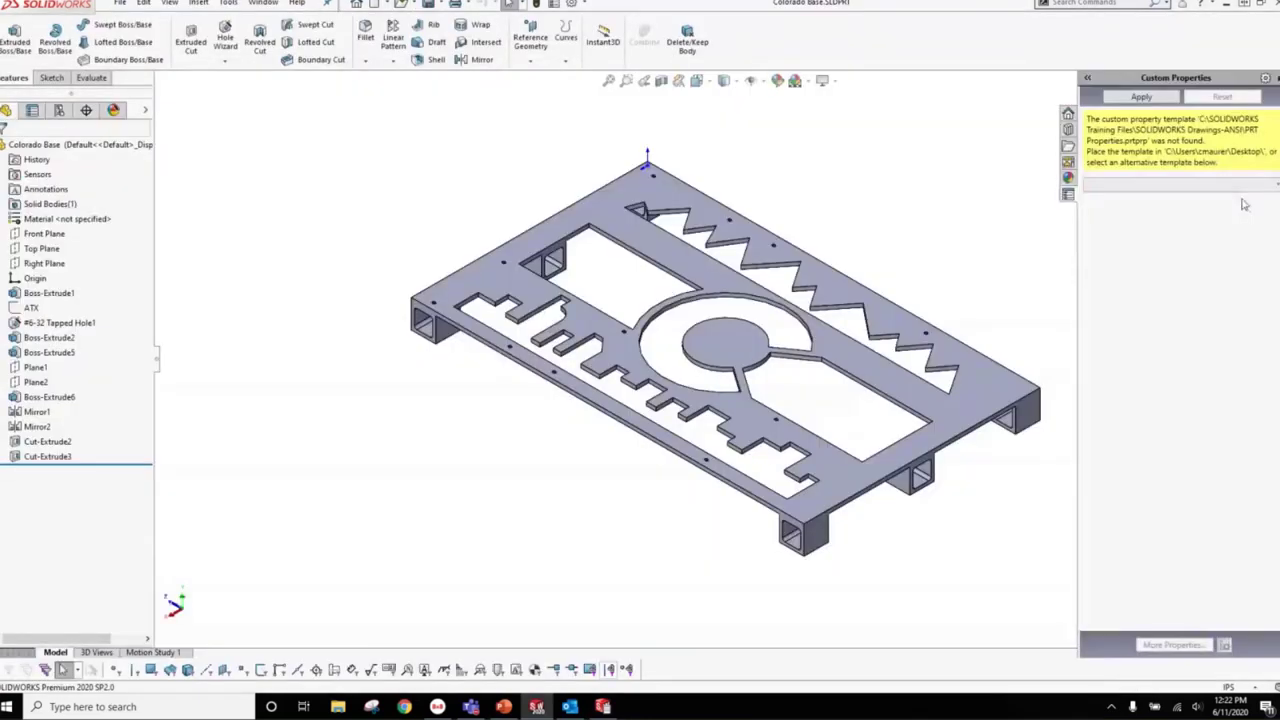
left_click(1250, 188)
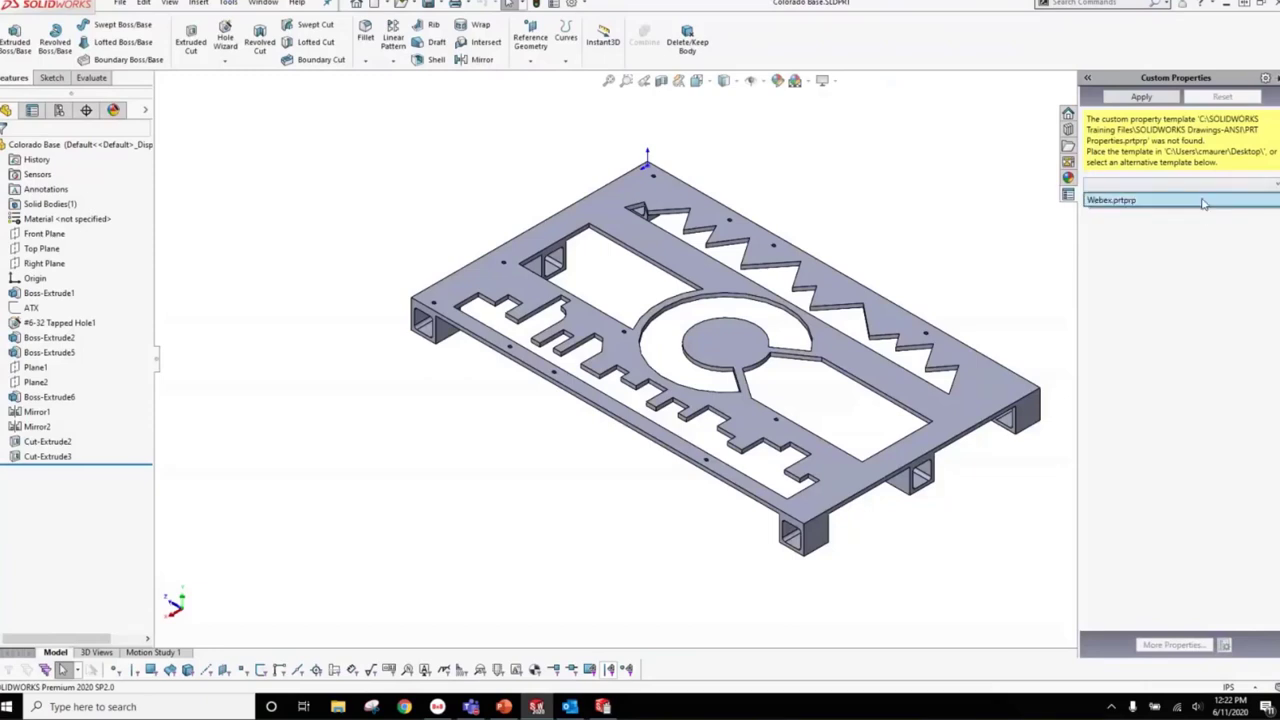
left_click(1205, 206)
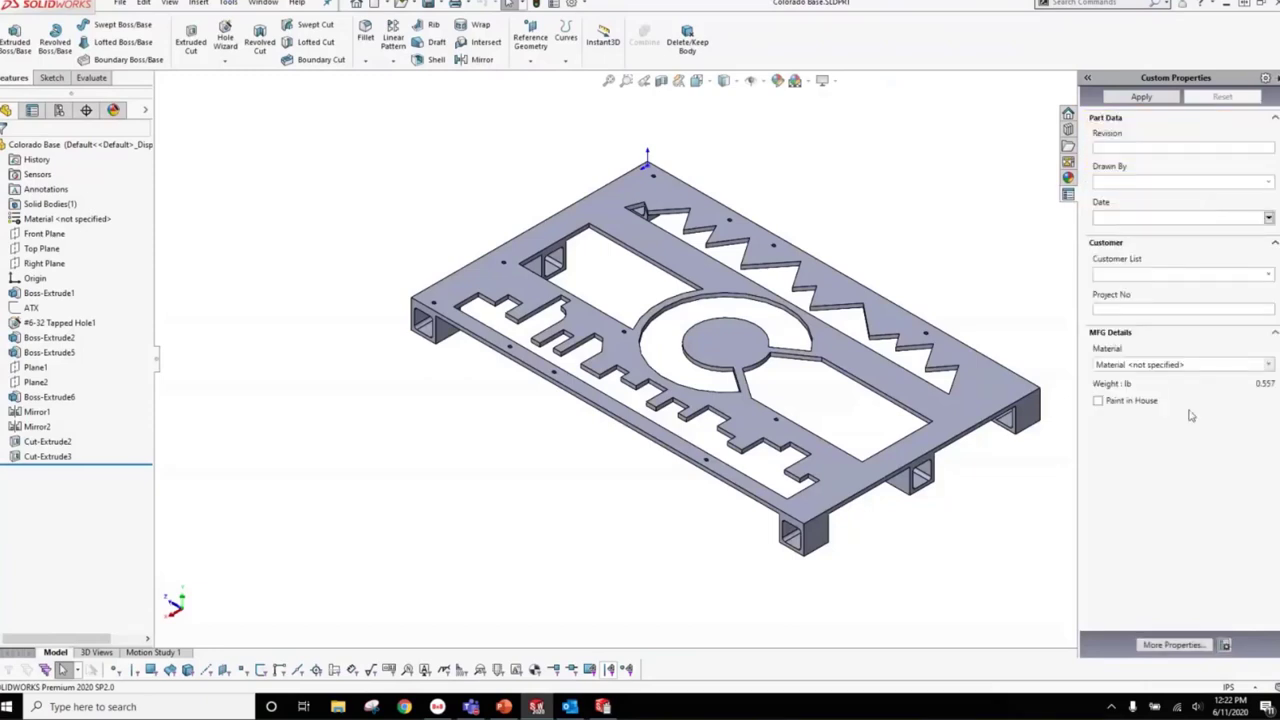
- Fill in Part Data with Revision A, a Drawn By name from the list and the date 6/11/2020
left_click(1127, 147)
type("A")
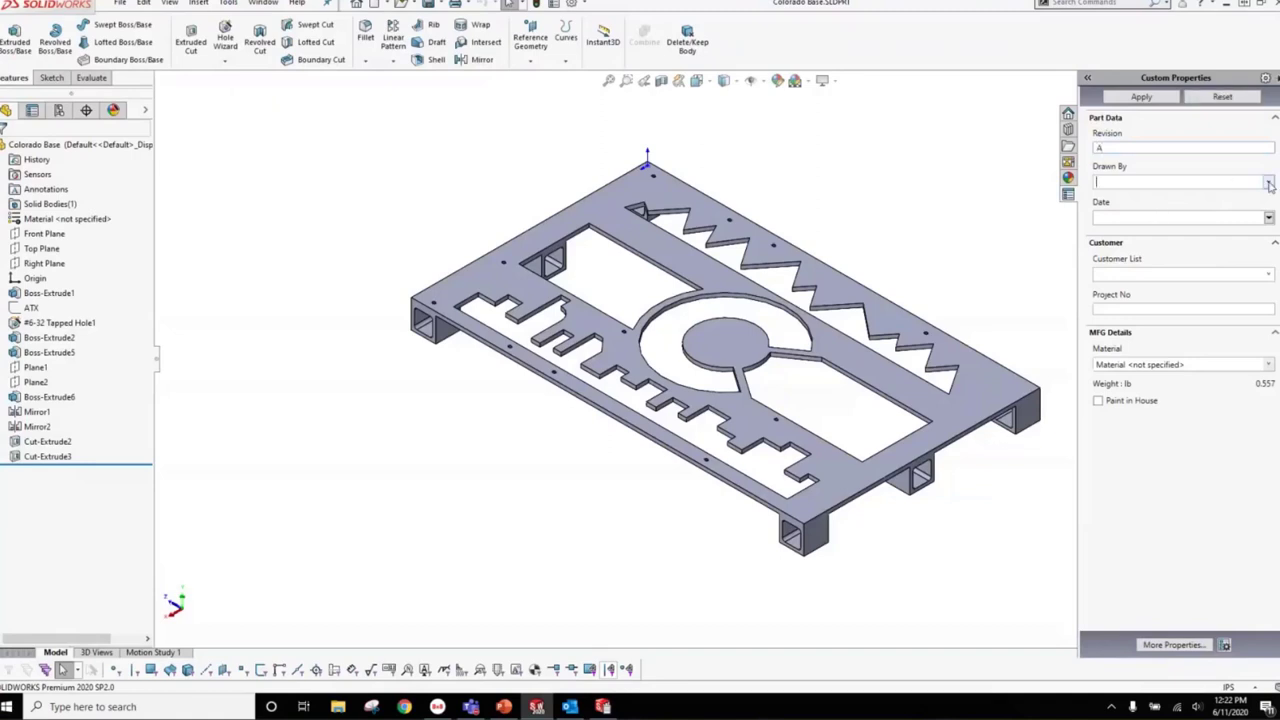
left_click(1238, 182)
left_click(1232, 211)
left_click(1268, 217)
left_click(1226, 274)
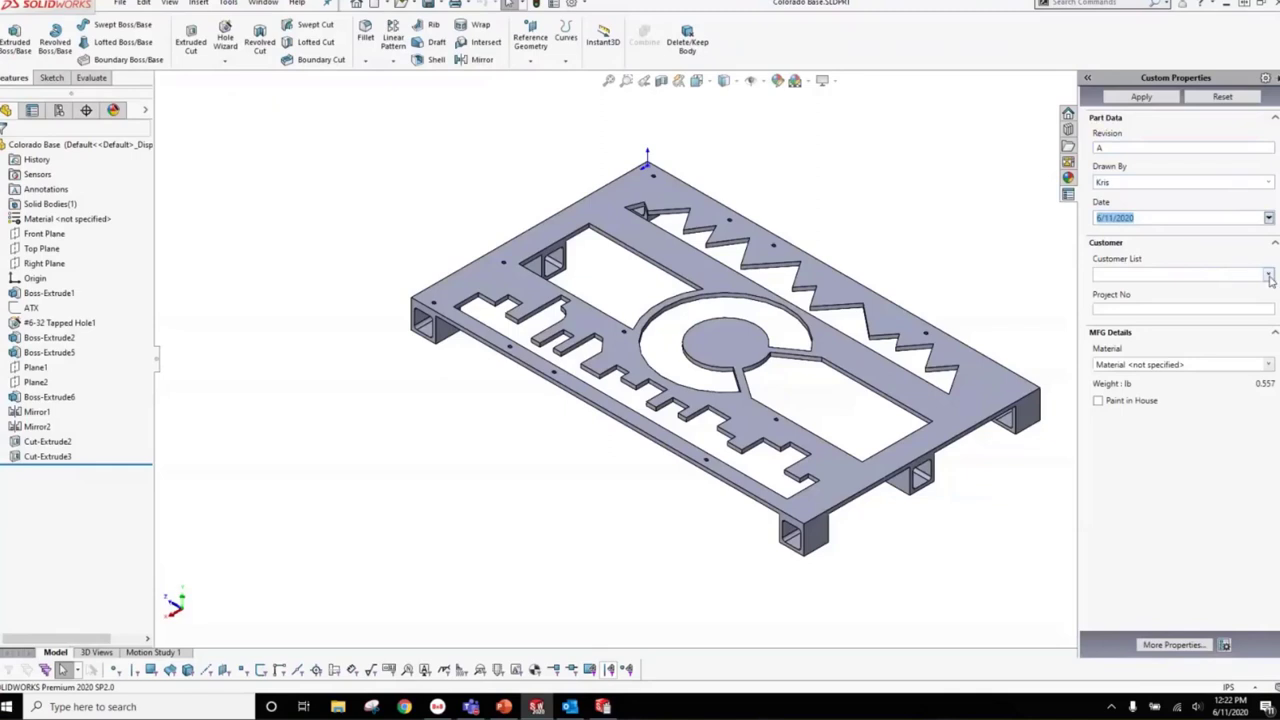
- Set the customer to CATI and enter WEbex as the Project No
left_click(1267, 275)
left_click(1245, 289)
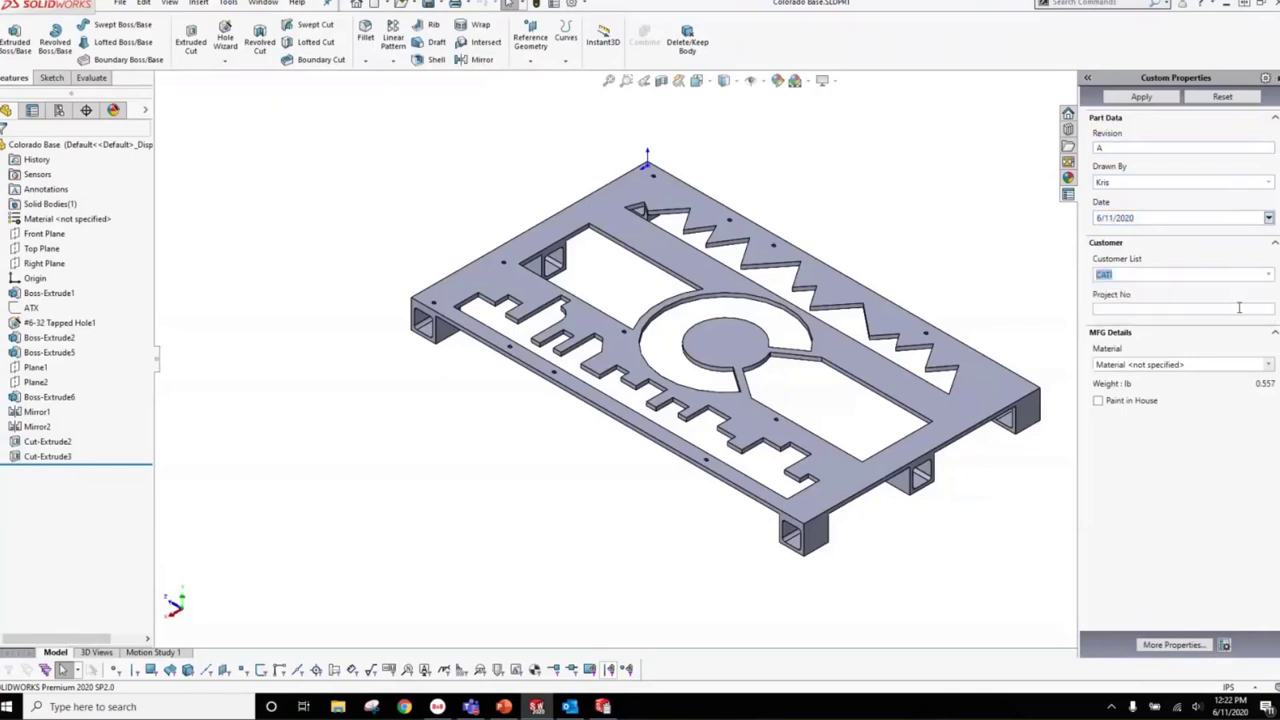
left_click(1238, 307)
type("WEbex")
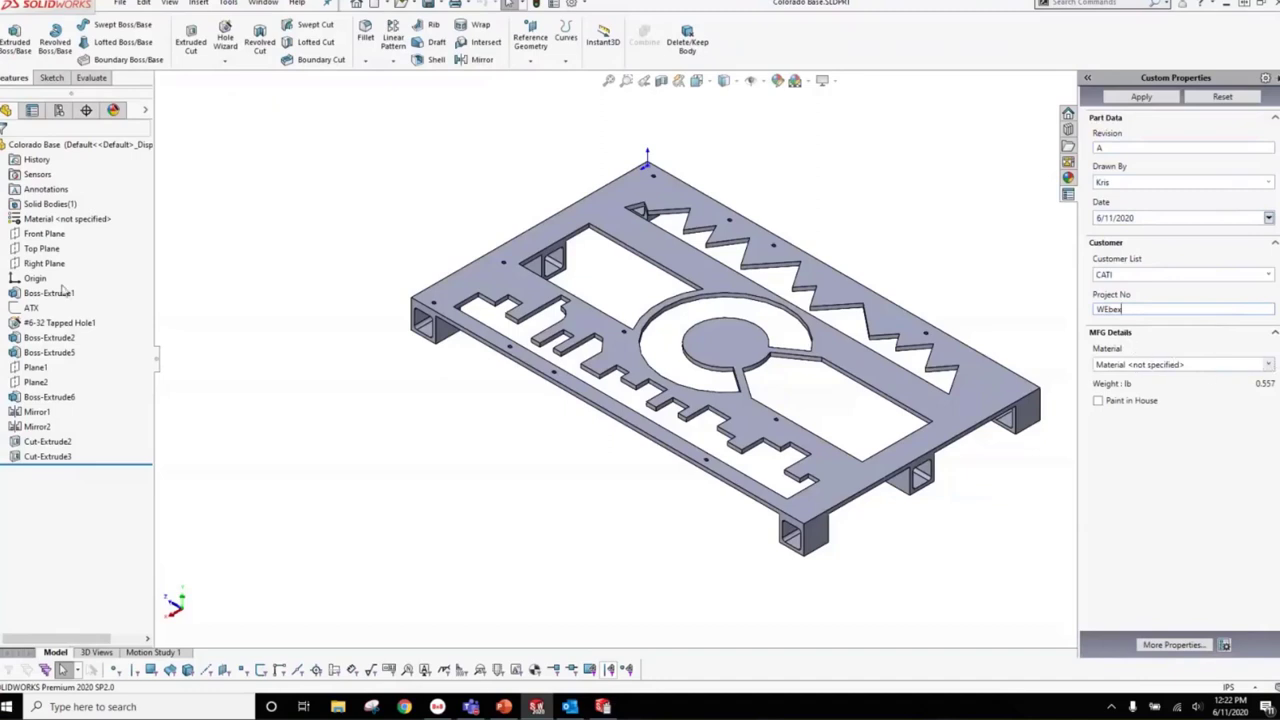
- Assign the ABS PC material to the part and save the custom property changes
right_click(78, 218)
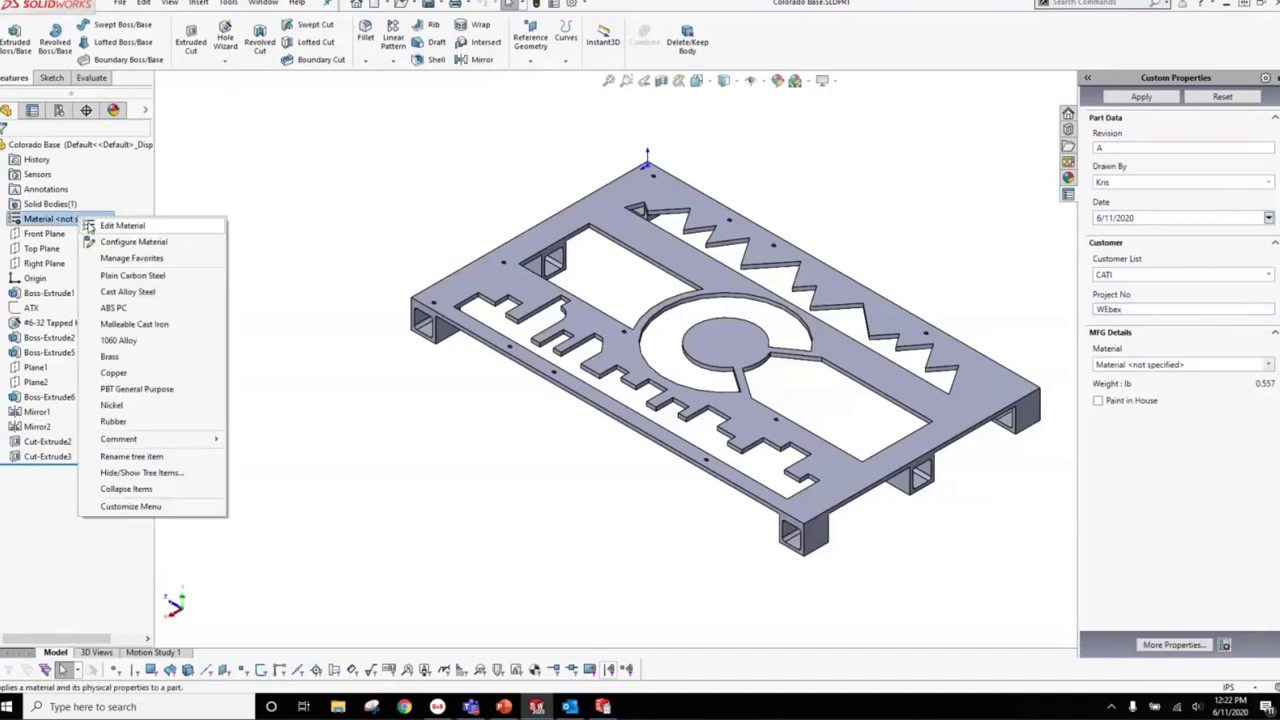
left_click(113, 307)
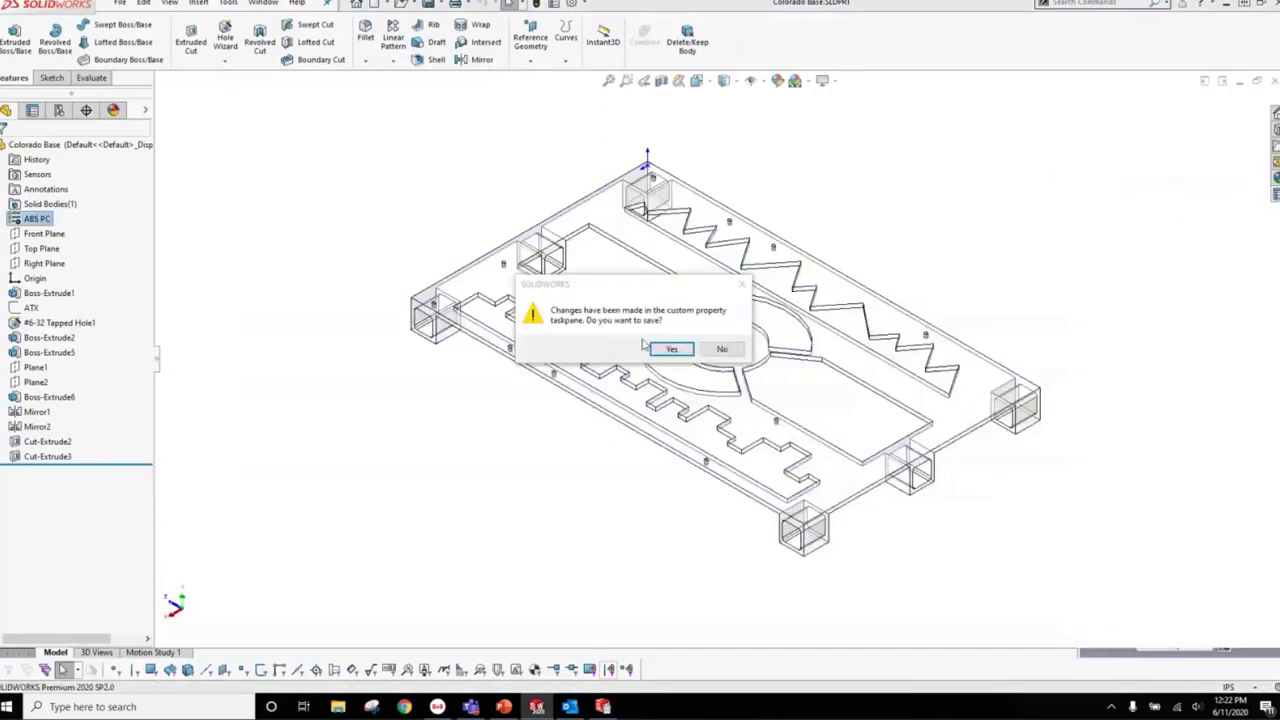
left_click(671, 349)
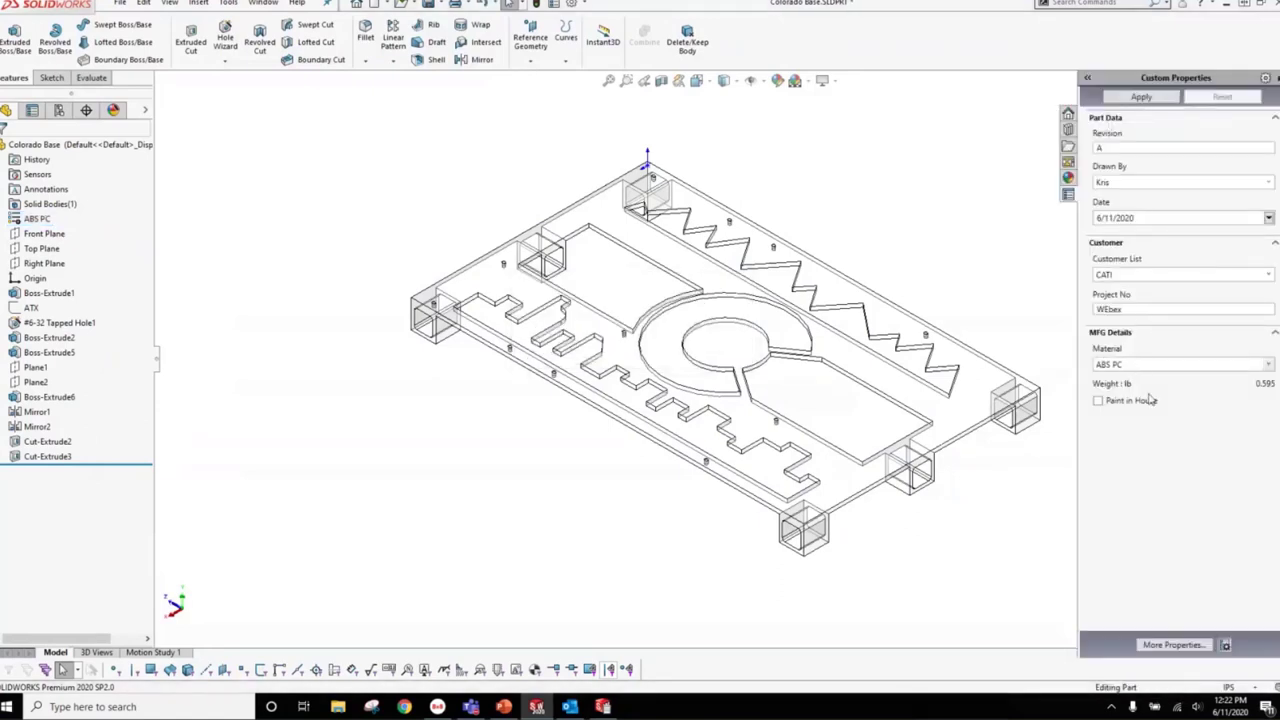
- Check Paint in House and choose Radio3 as the Finish
left_click(1099, 401)
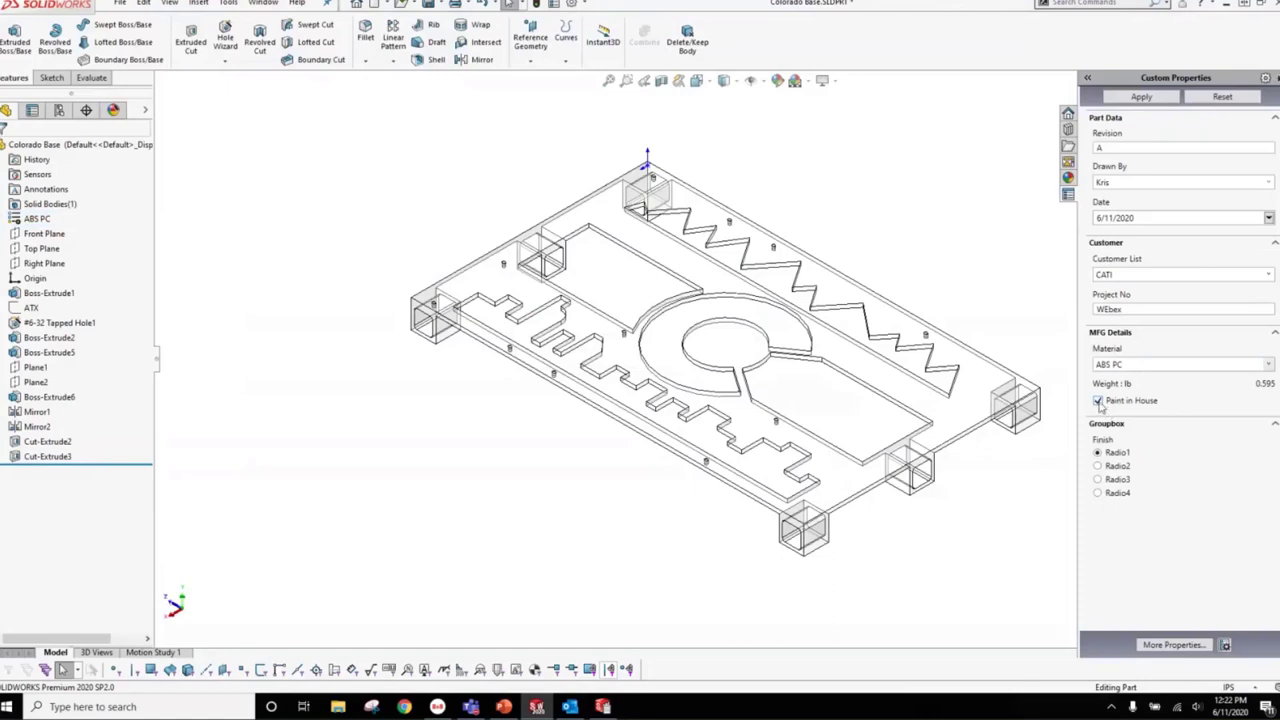
left_click(1098, 479)
- In Property Tab Builder, try linking the Paint in House checked state to only the Finish radio control, and restore the whole Groupbox
left_click(604, 707)
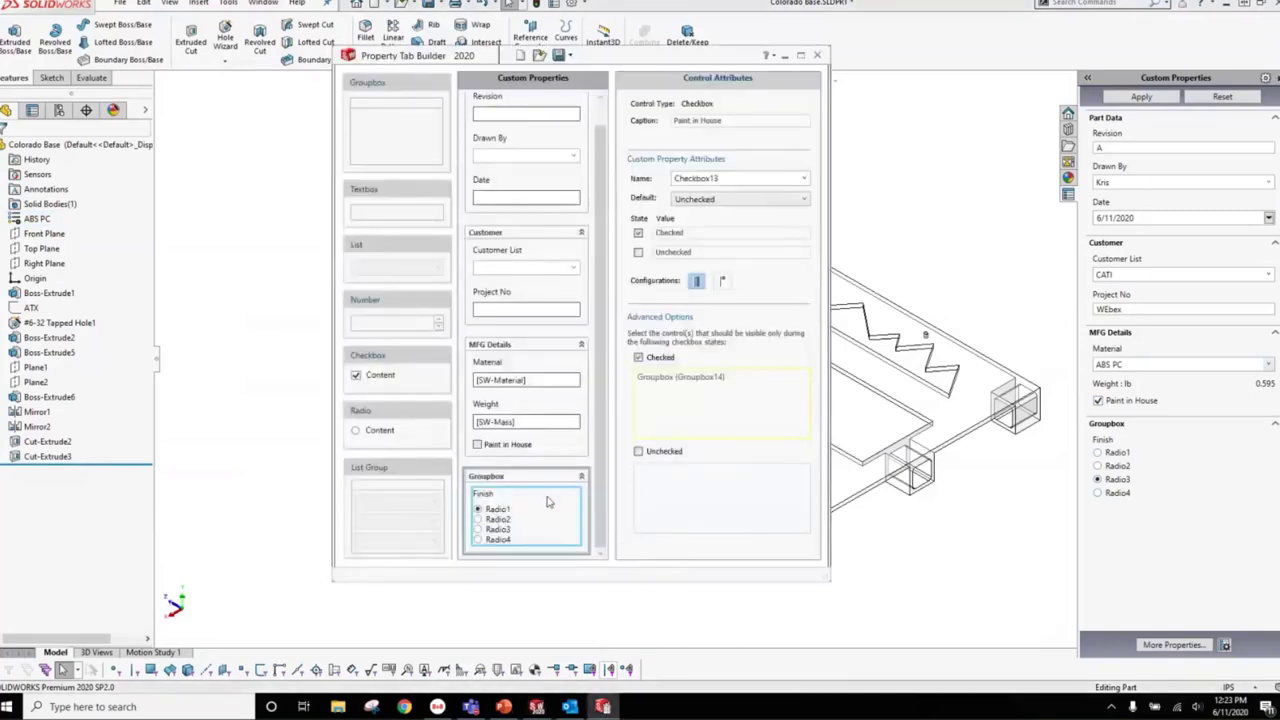
left_click(530, 506)
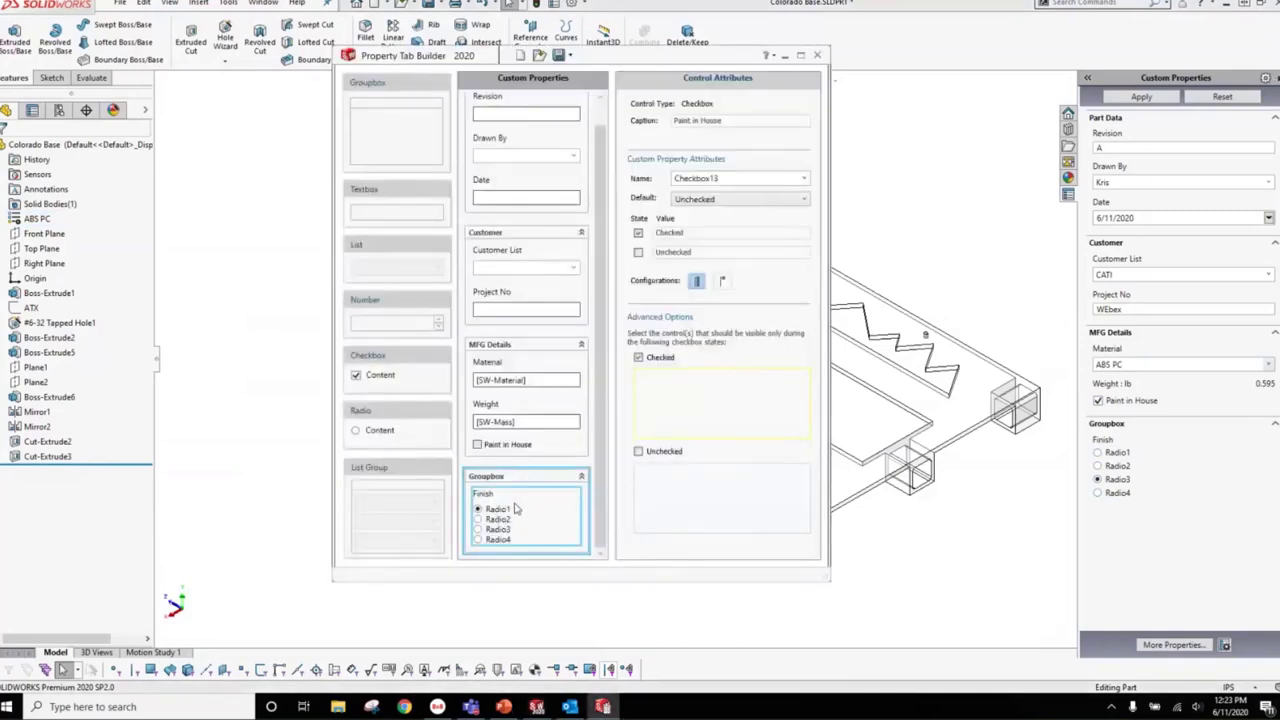
left_click(541, 486)
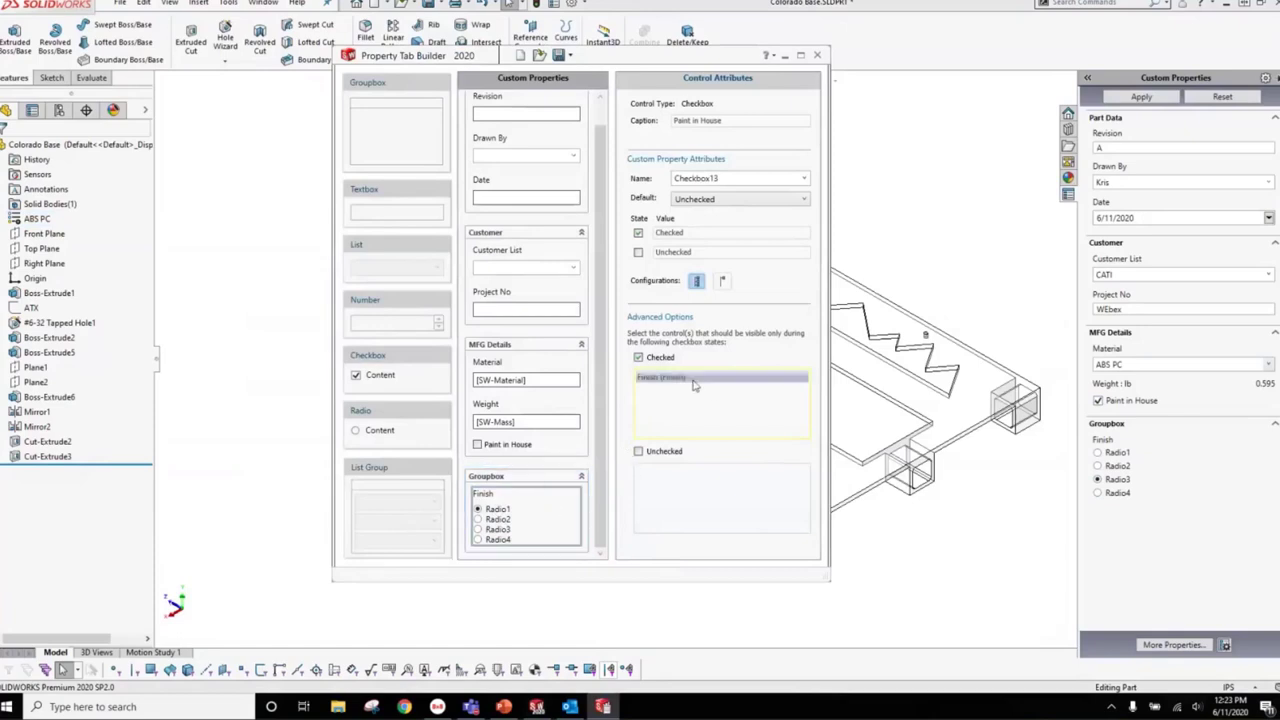
left_click(530, 480)
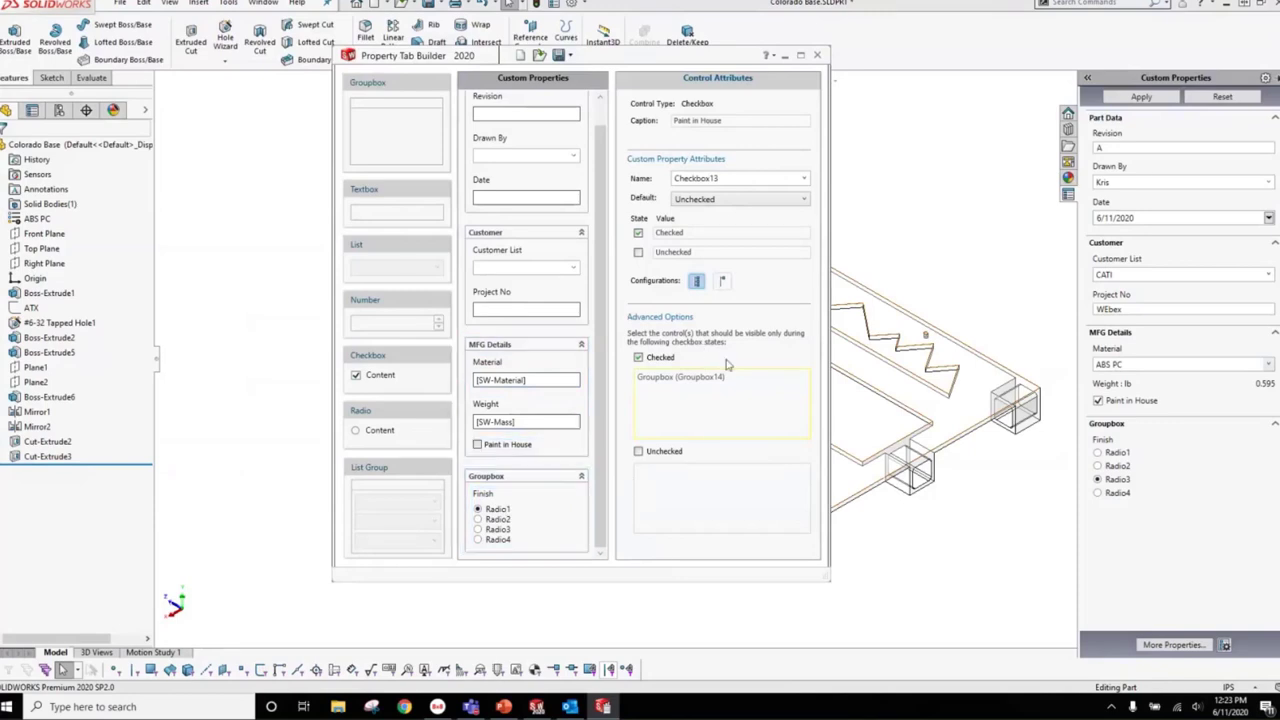
- Review the Finish radio control's attributes and the template's save location and file type, cancel the save and return to SOLIDWORKS
left_click(537, 518)
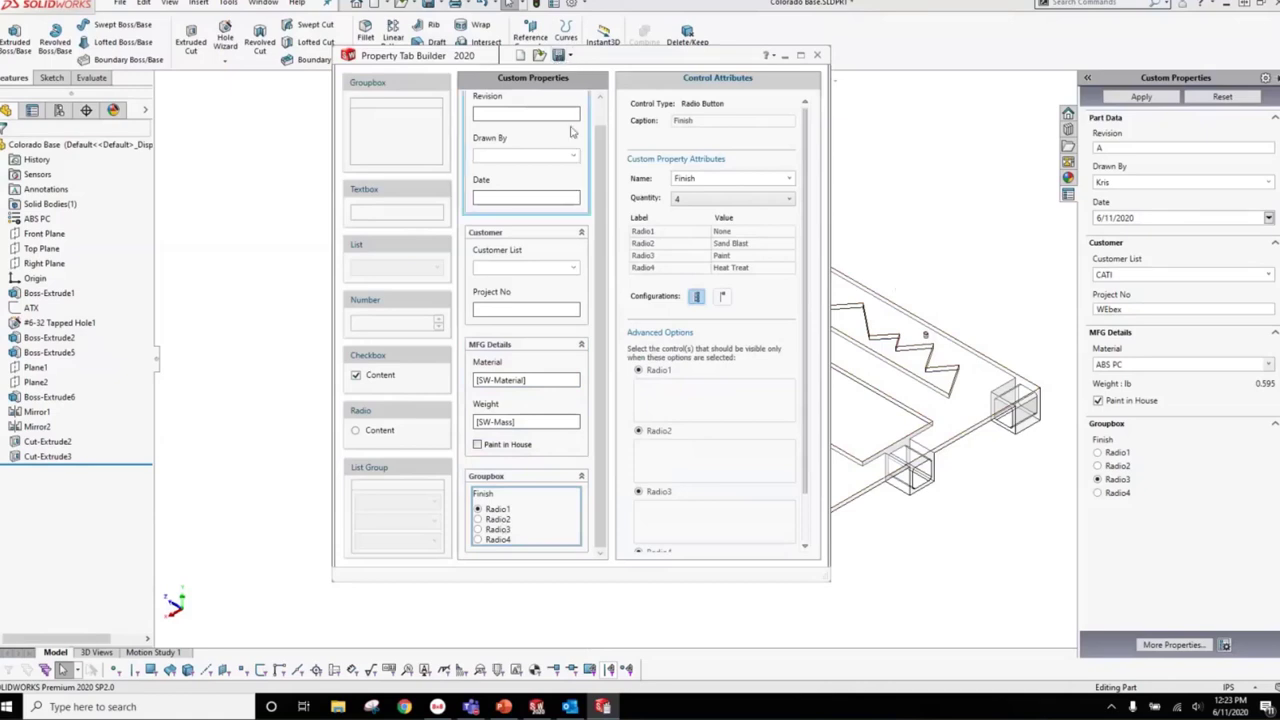
left_click(560, 55)
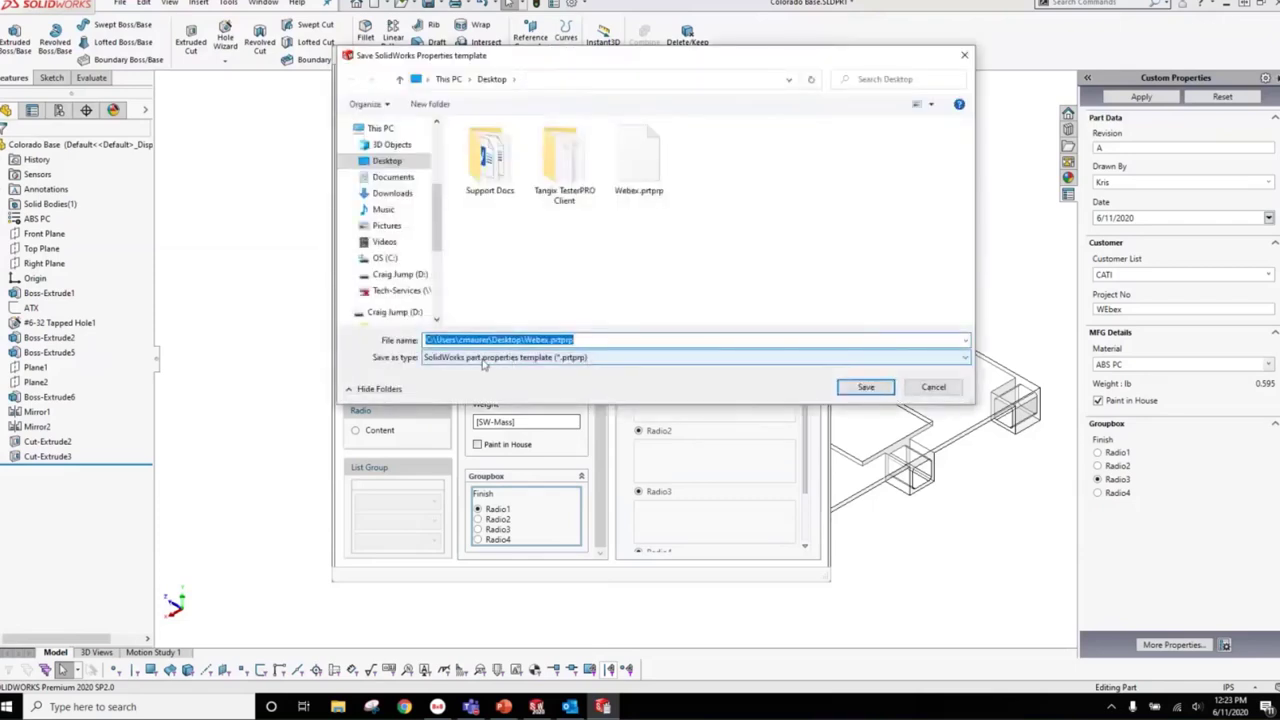
left_click(560, 362)
left_click(618, 373)
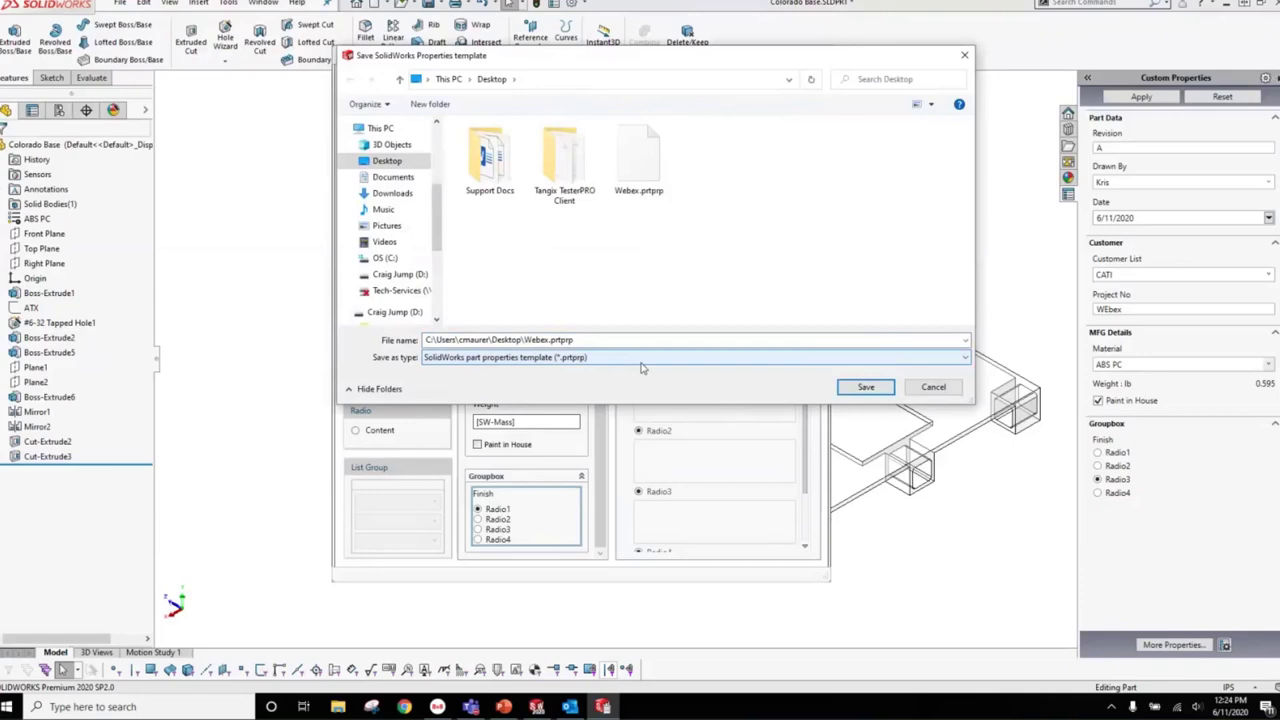
left_click(933, 388)
left_click(884, 178)
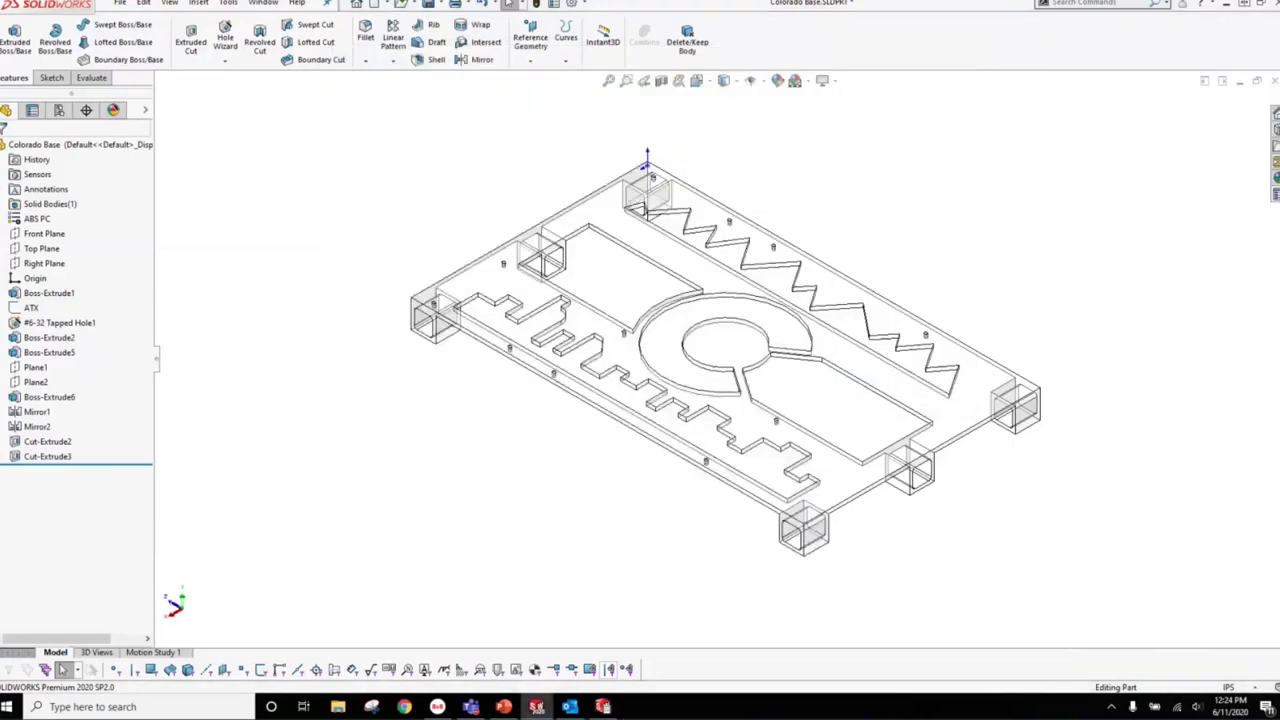
- Apply the Custom Properties form to the part and check the property names and values in its Summary Information
left_click(1275, 194)
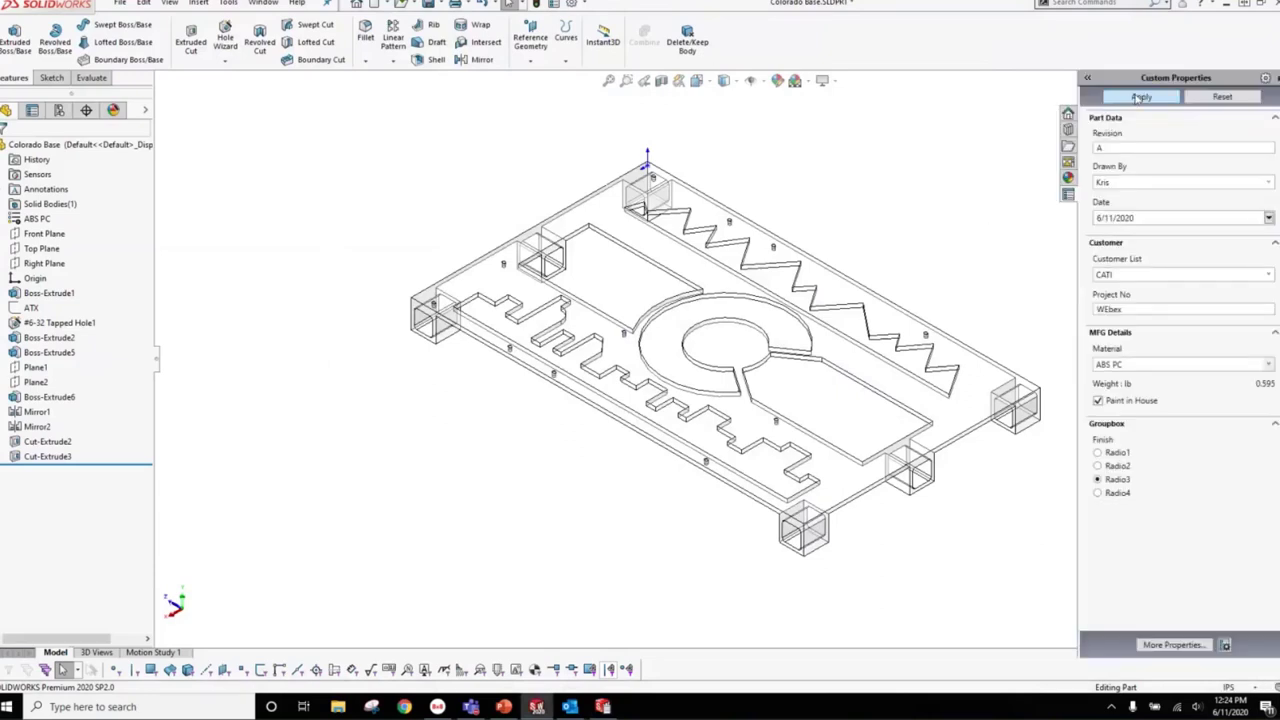
left_click(1140, 97)
left_click(553, 5)
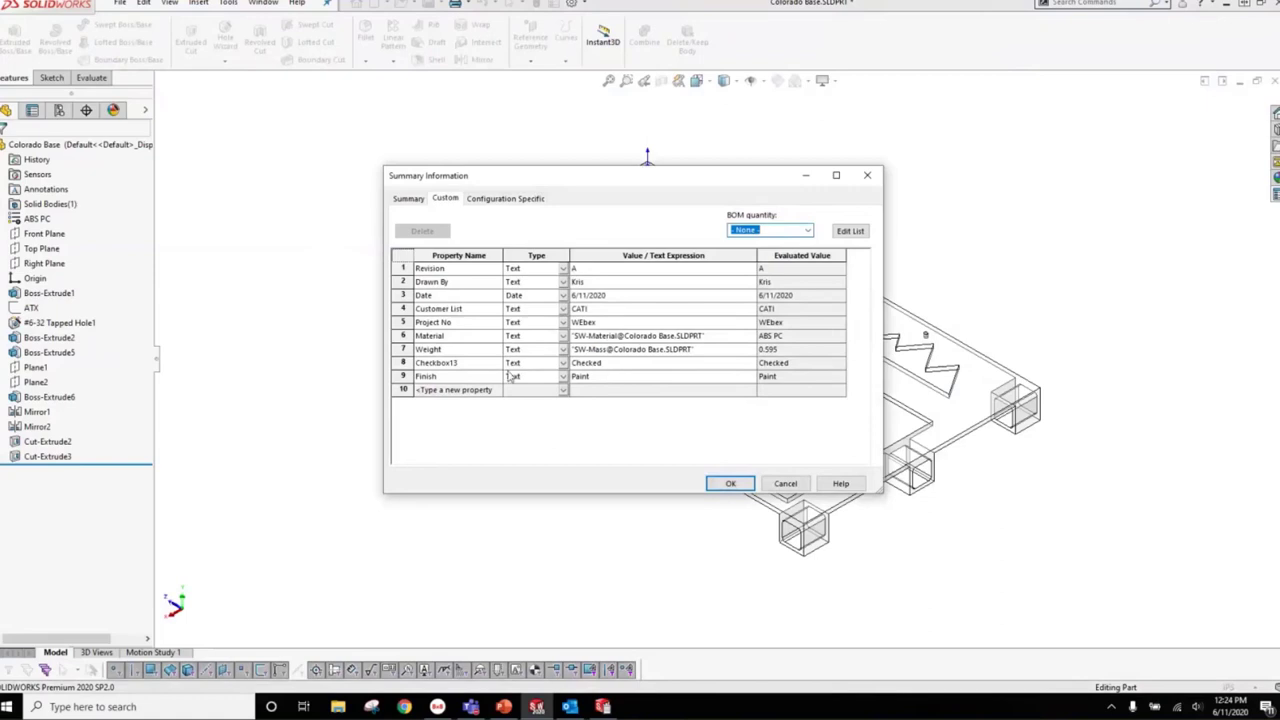
left_click(463, 366)
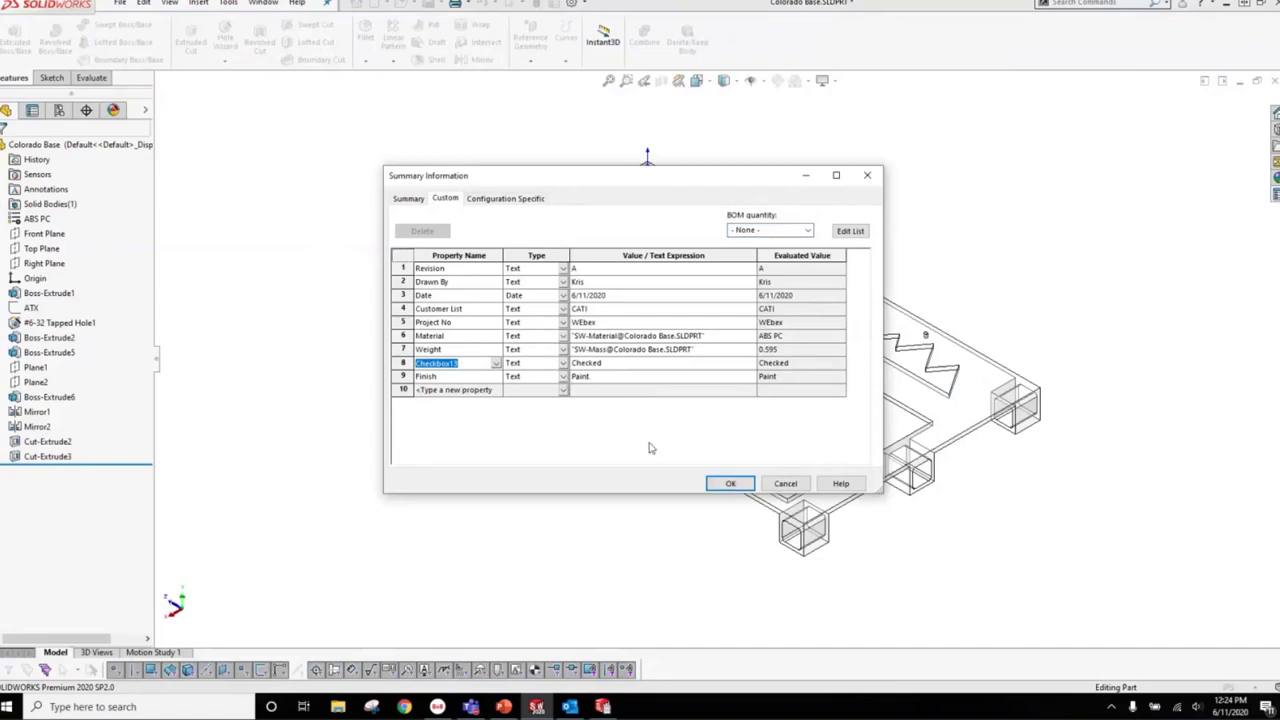
left_click(731, 484)
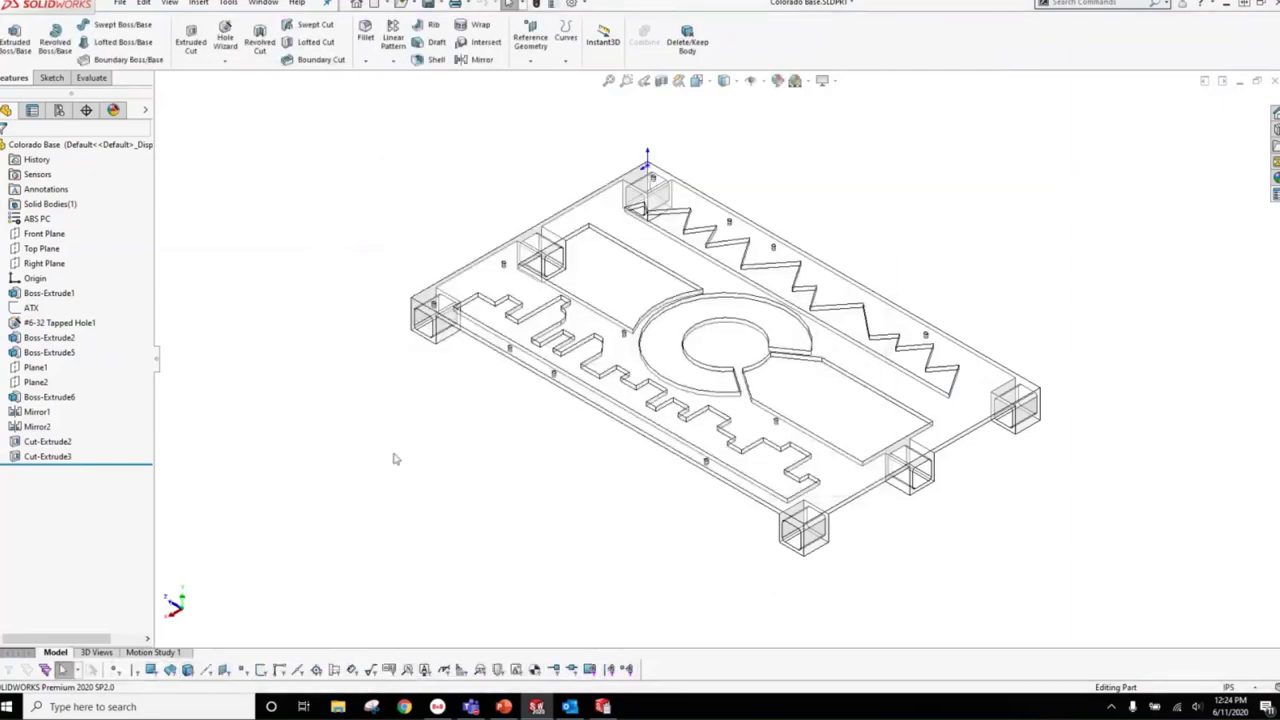
- Change the Colorado Base part's material to Plain Carbon Steel
right_click(36, 220)
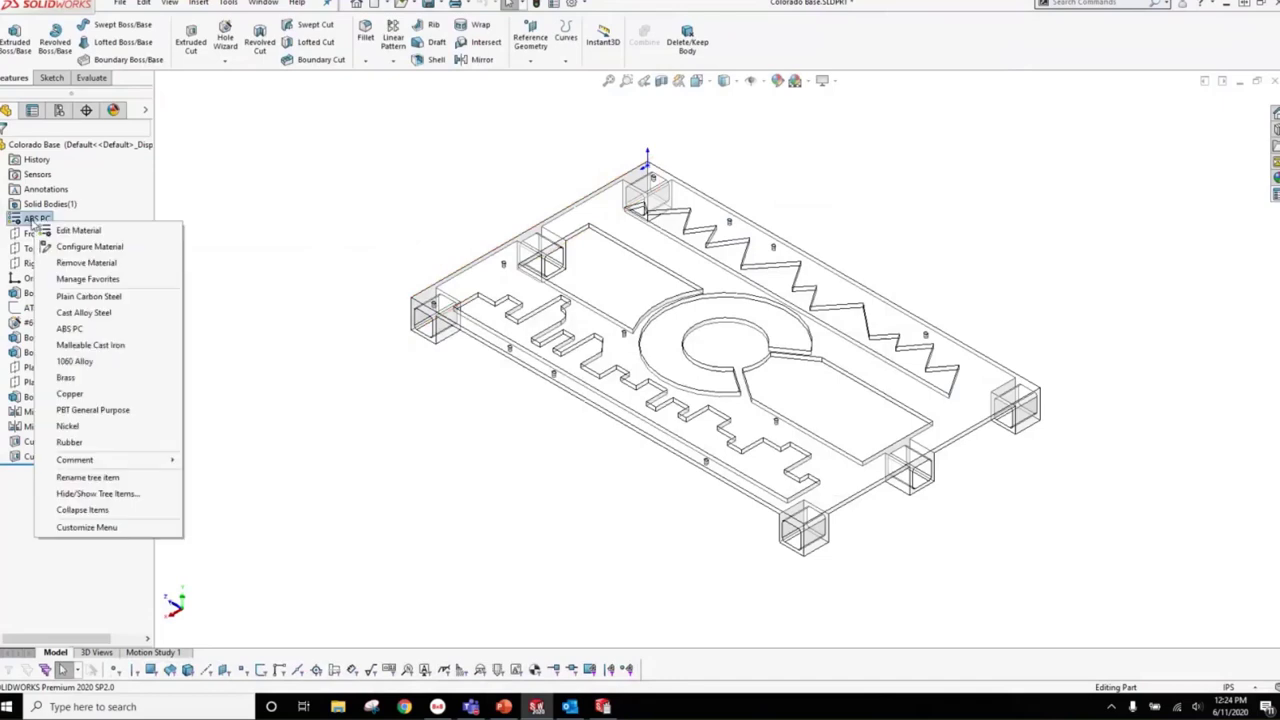
left_click(100, 297)
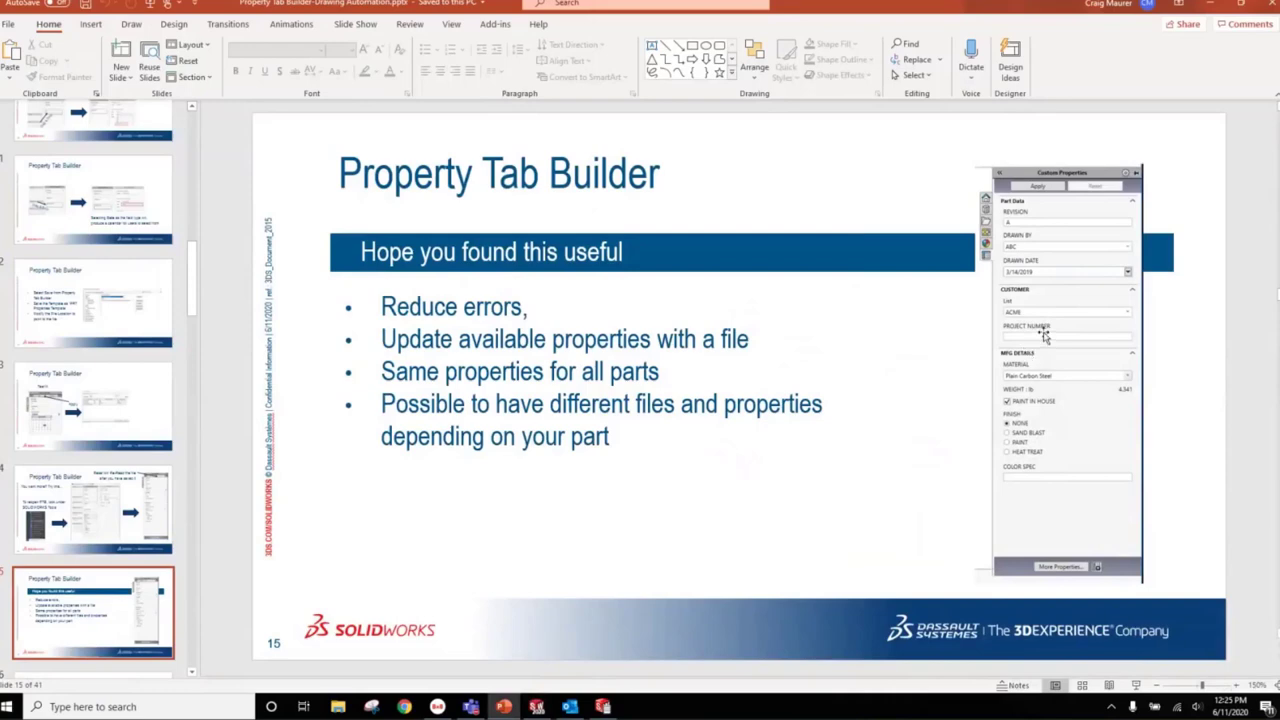
- Close and relaunch Property Tab Builder 2020, and open the Webex.prtprp template from the Desktop
left_click(603, 706)
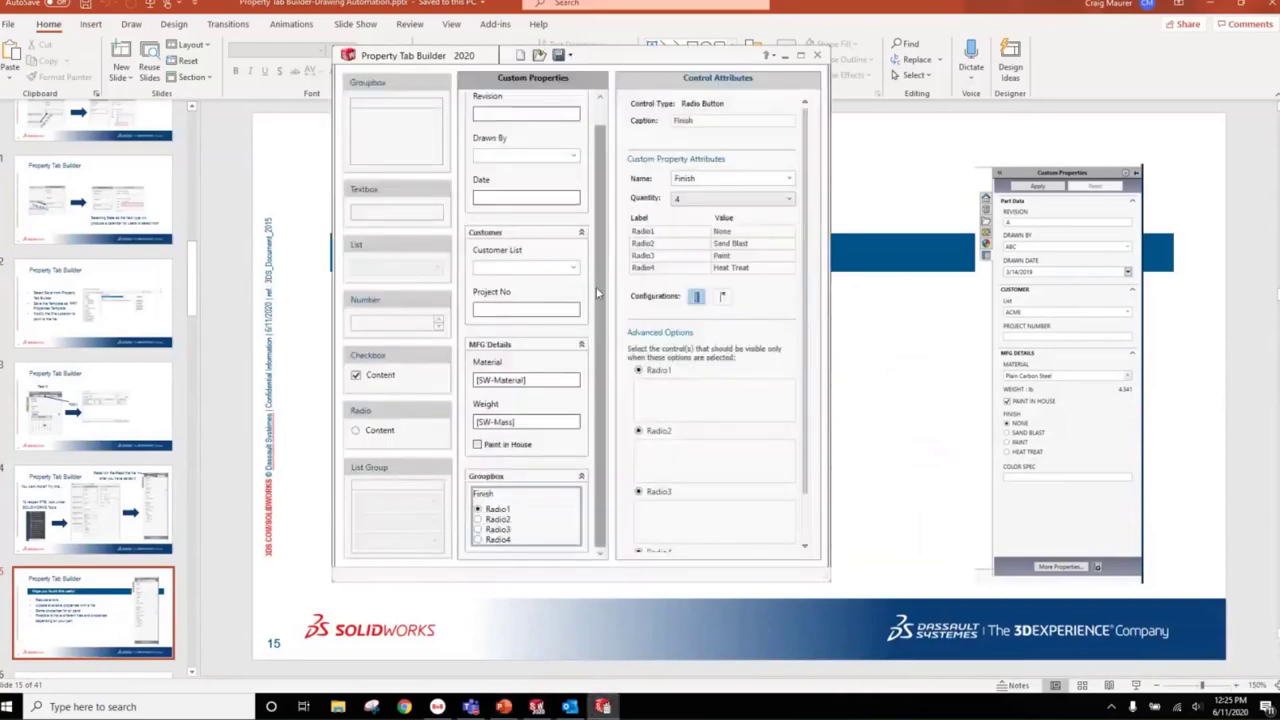
left_click(817, 55)
left_click(79, 707)
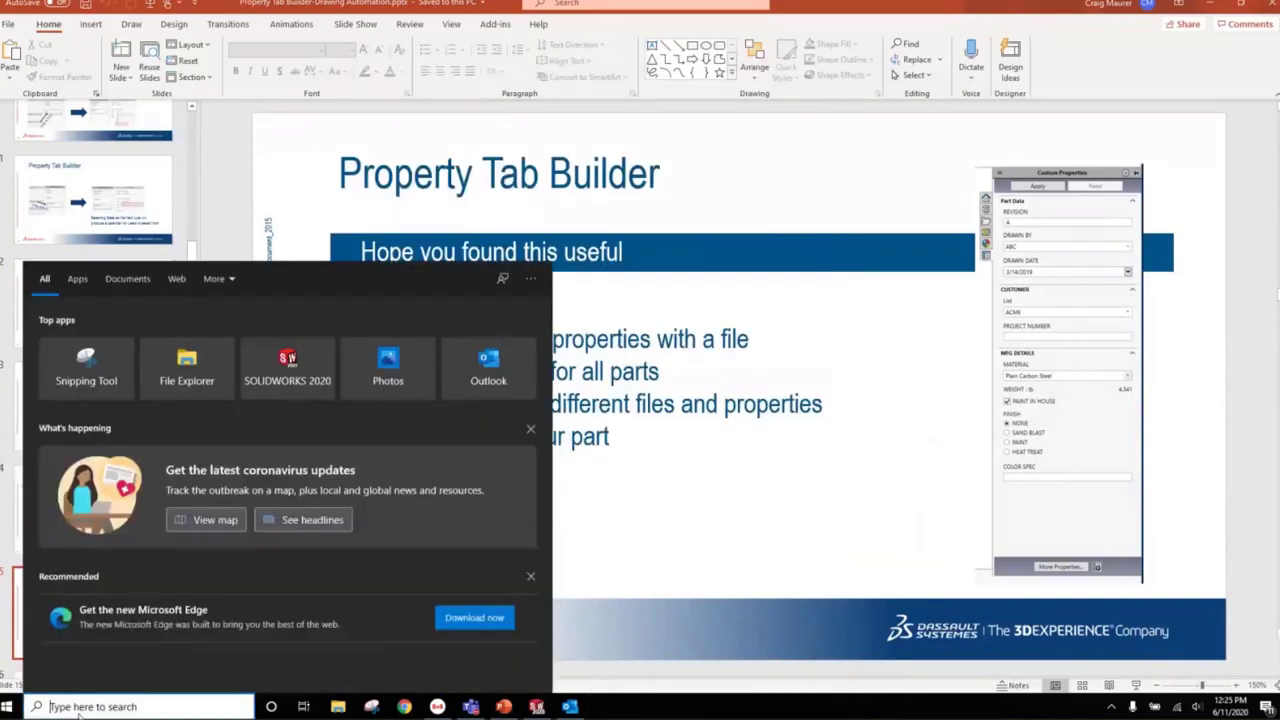
type("p")
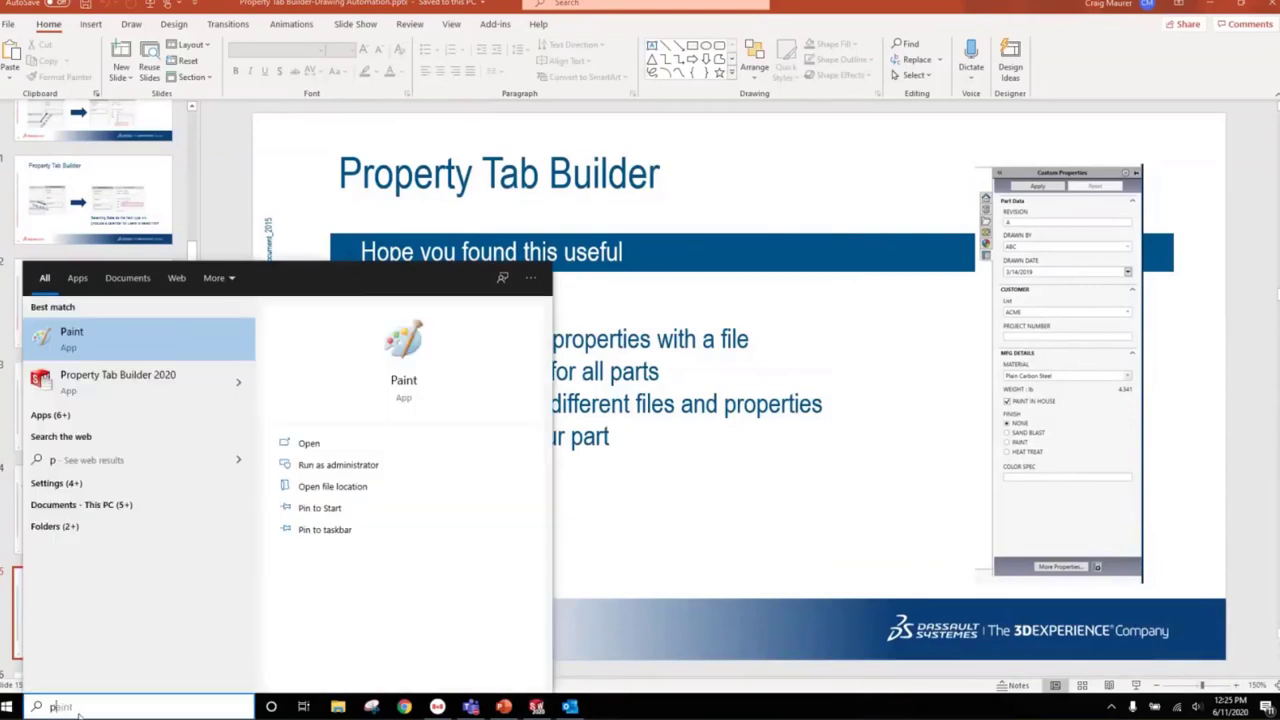
left_click(143, 374)
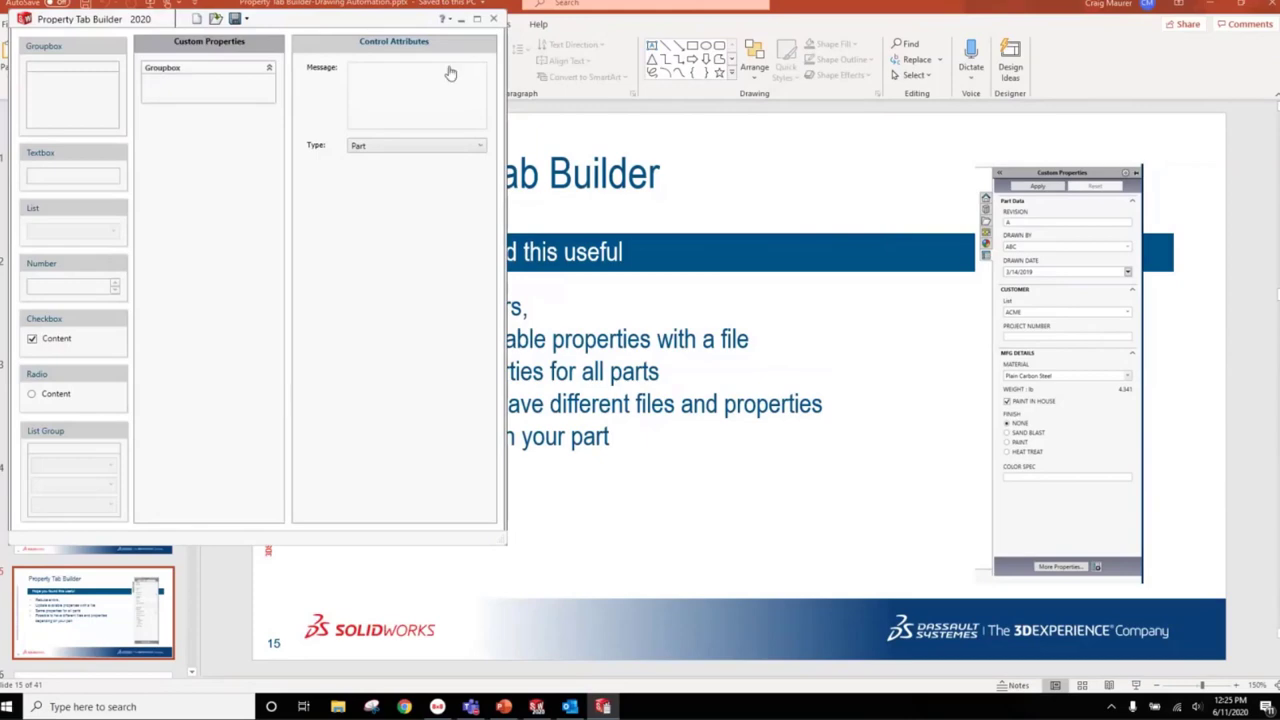
left_click(436, 72)
left_click(533, 180)
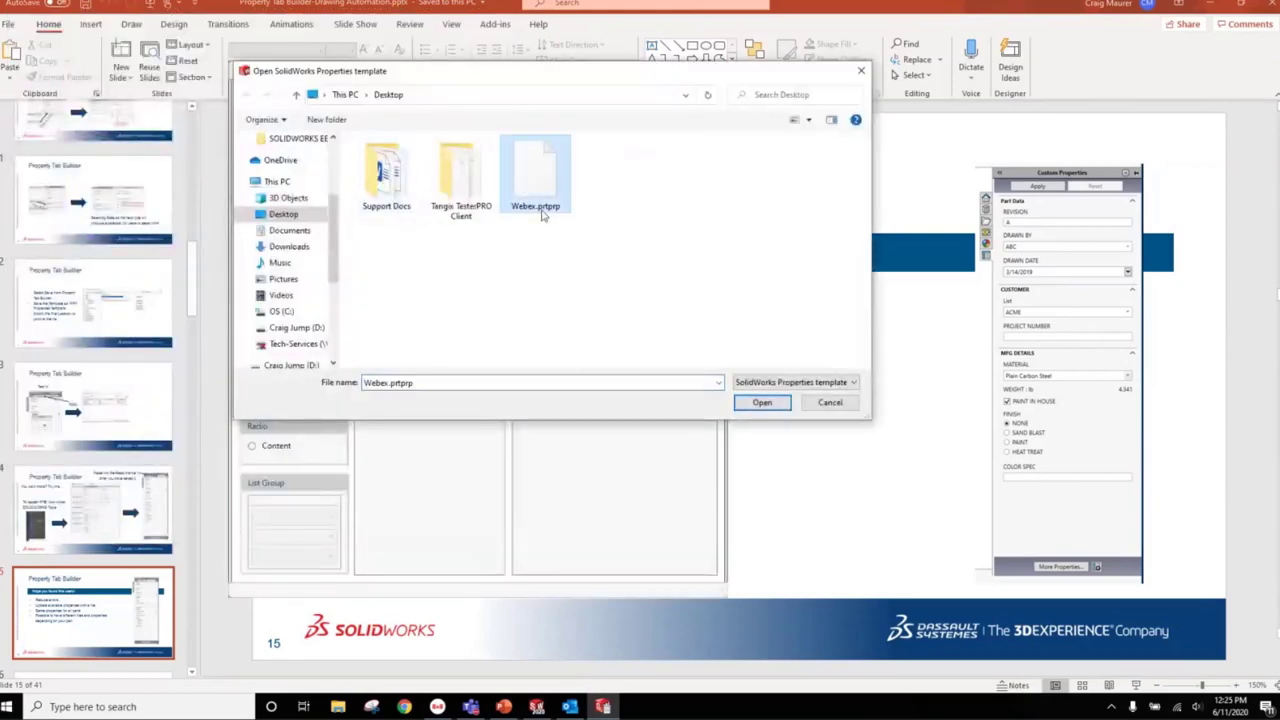
left_click(755, 402)
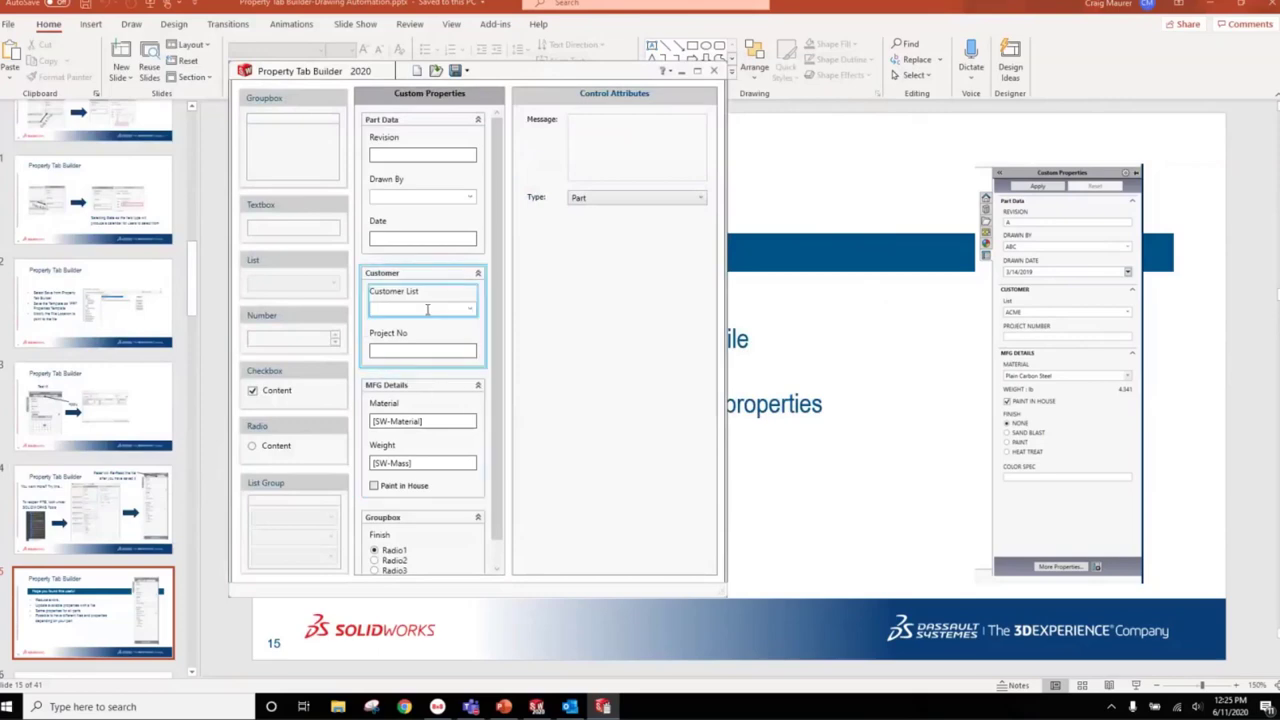
- Examine the Drawn By list's attributes in the reopened template and exit the builder without saving
left_click(428, 184)
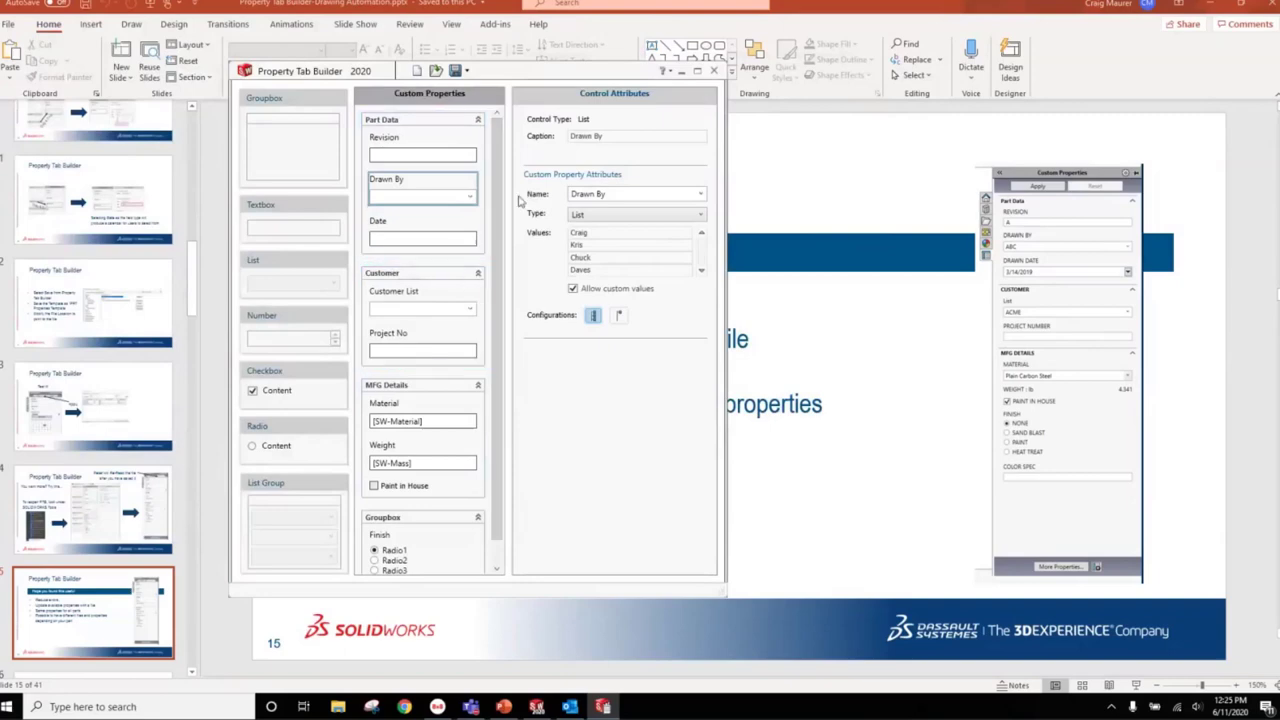
left_click(713, 70)
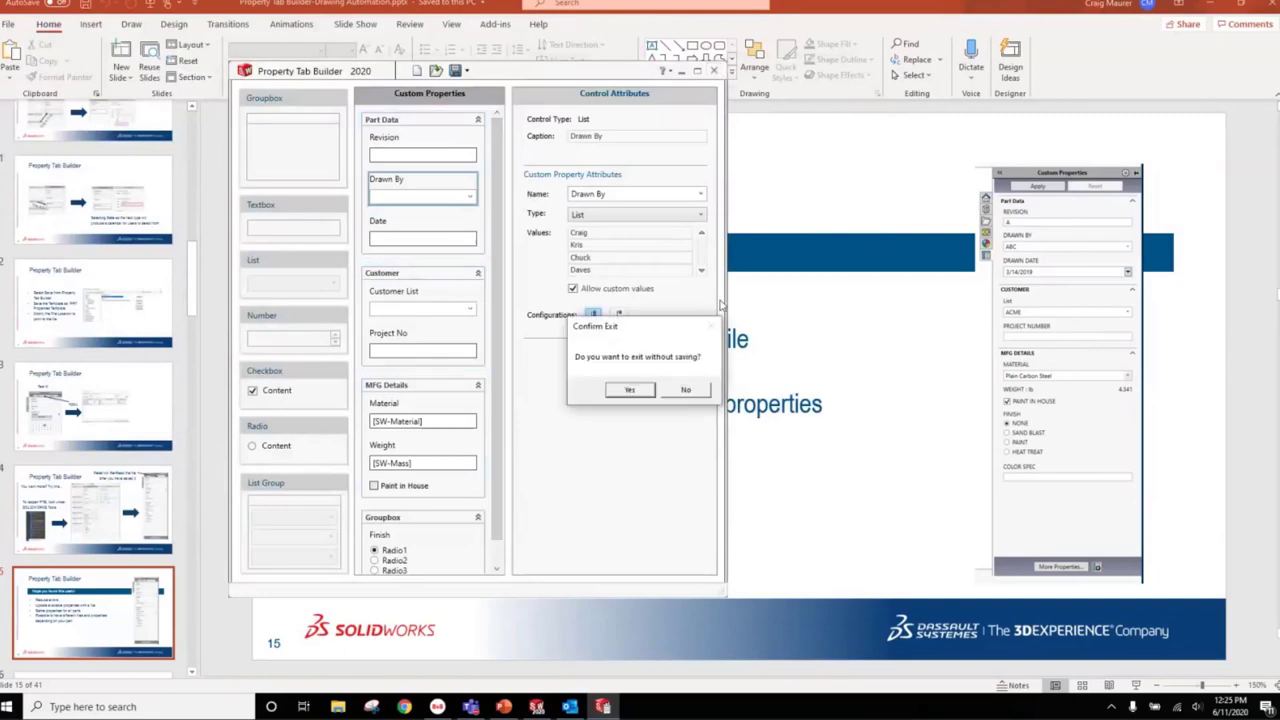
left_click(630, 389)
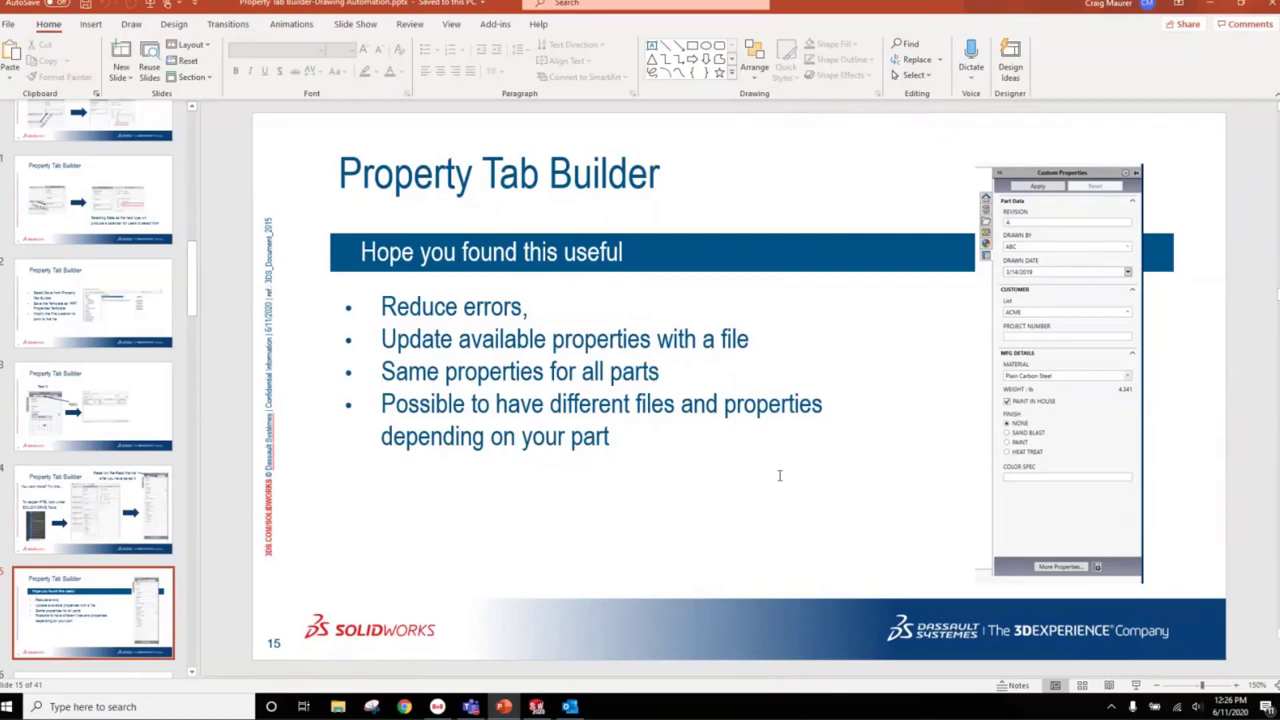
- Advance the PowerPoint presentation past the Automation & Best Practices slide to slide 17, Creating Templates
scroll(93, 511, "down", 1)
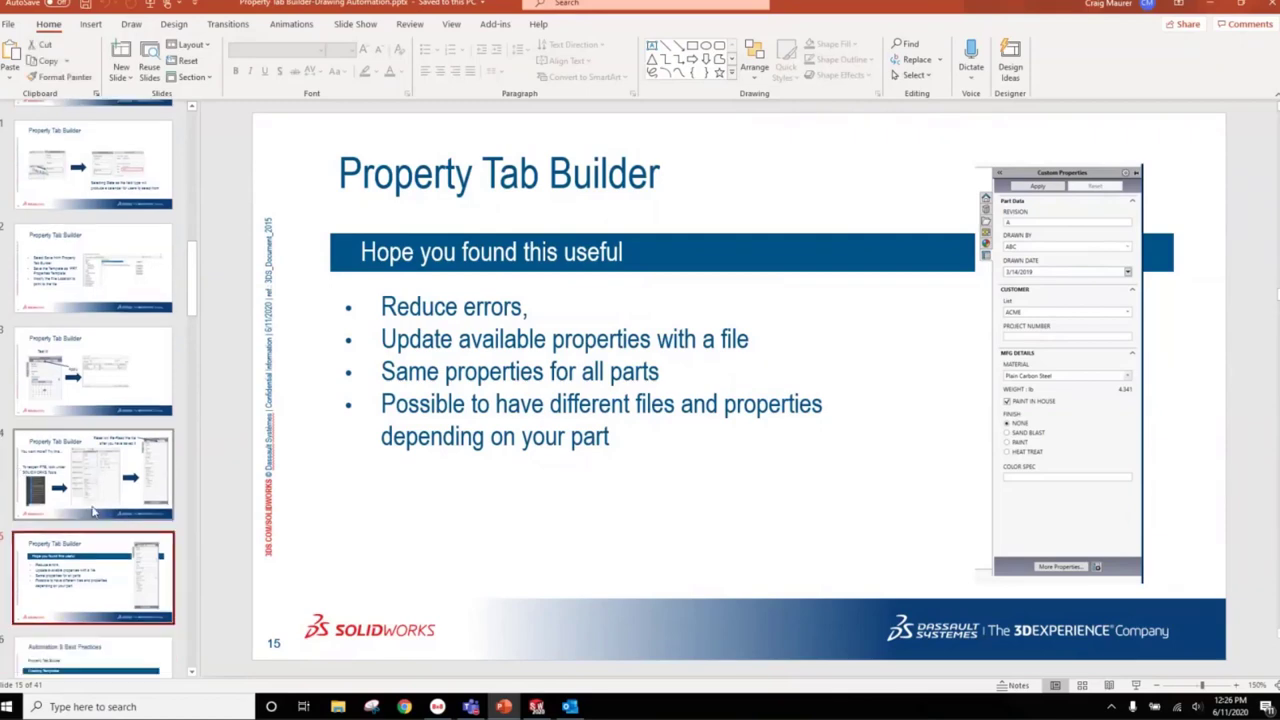
scroll(93, 511, "down", 1)
left_click(98, 537)
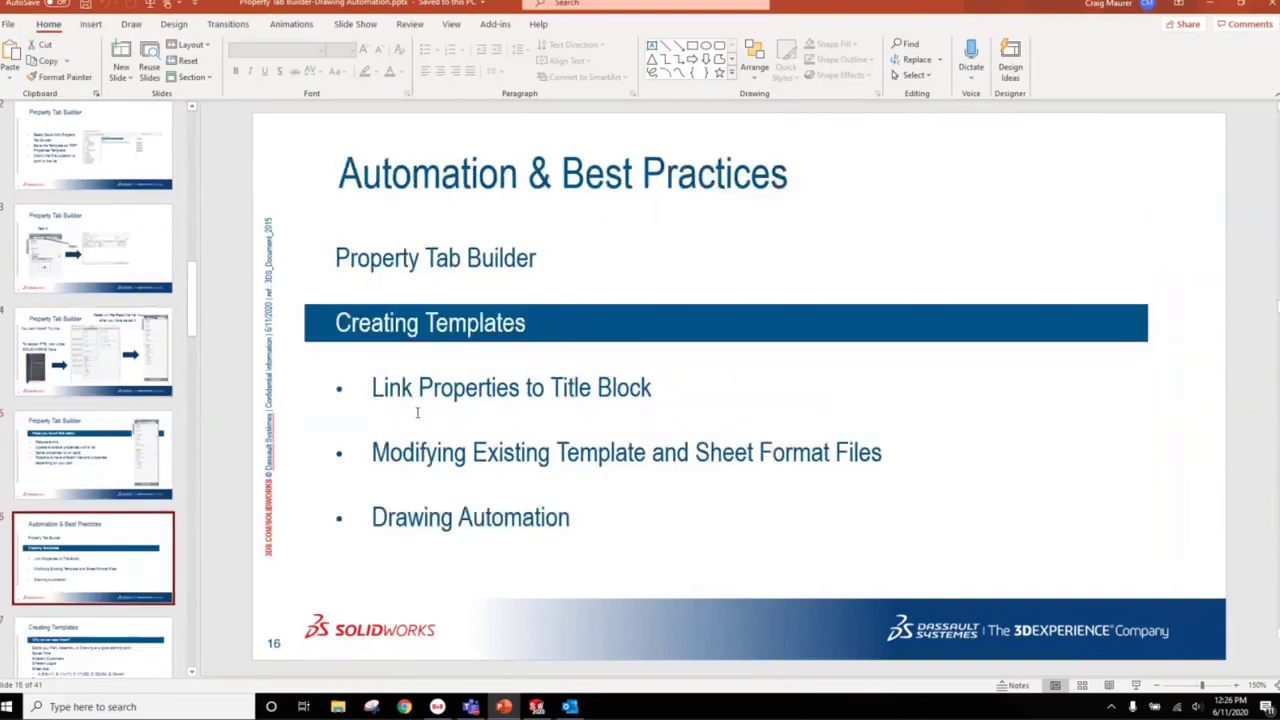
scroll(162, 470, "down", 1)
scroll(165, 477, "down", 2)
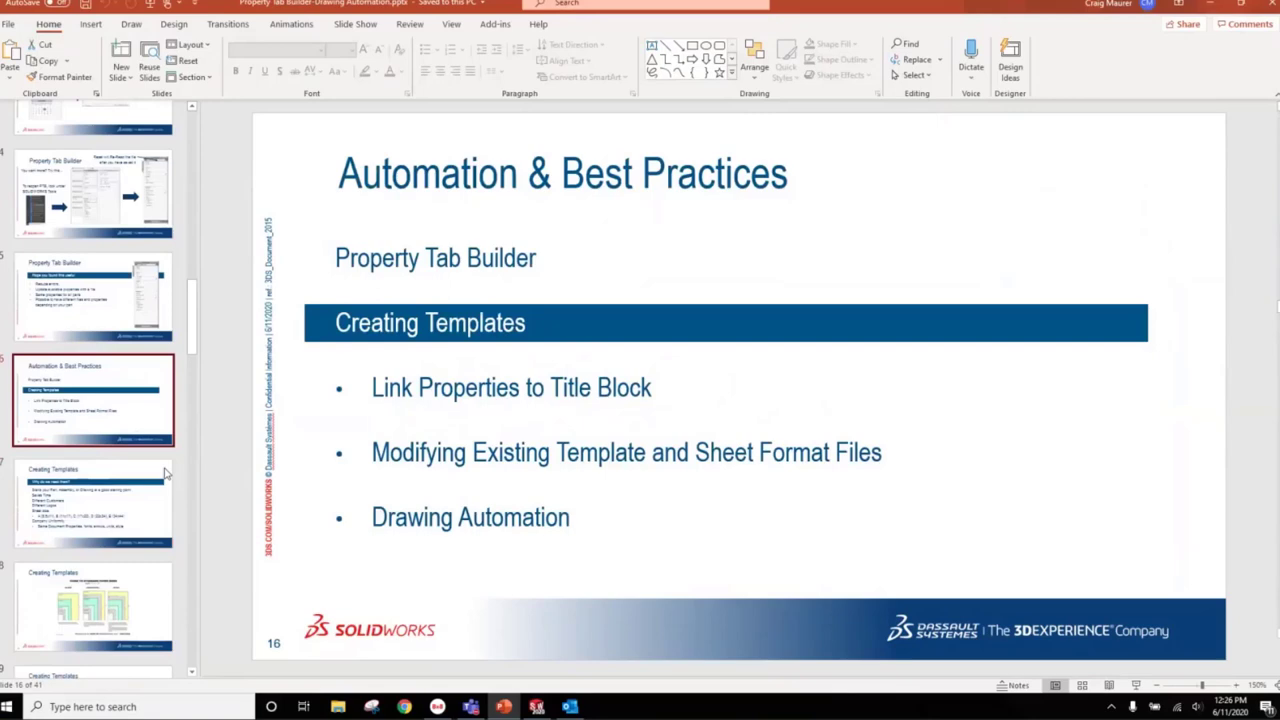
left_click(166, 474)
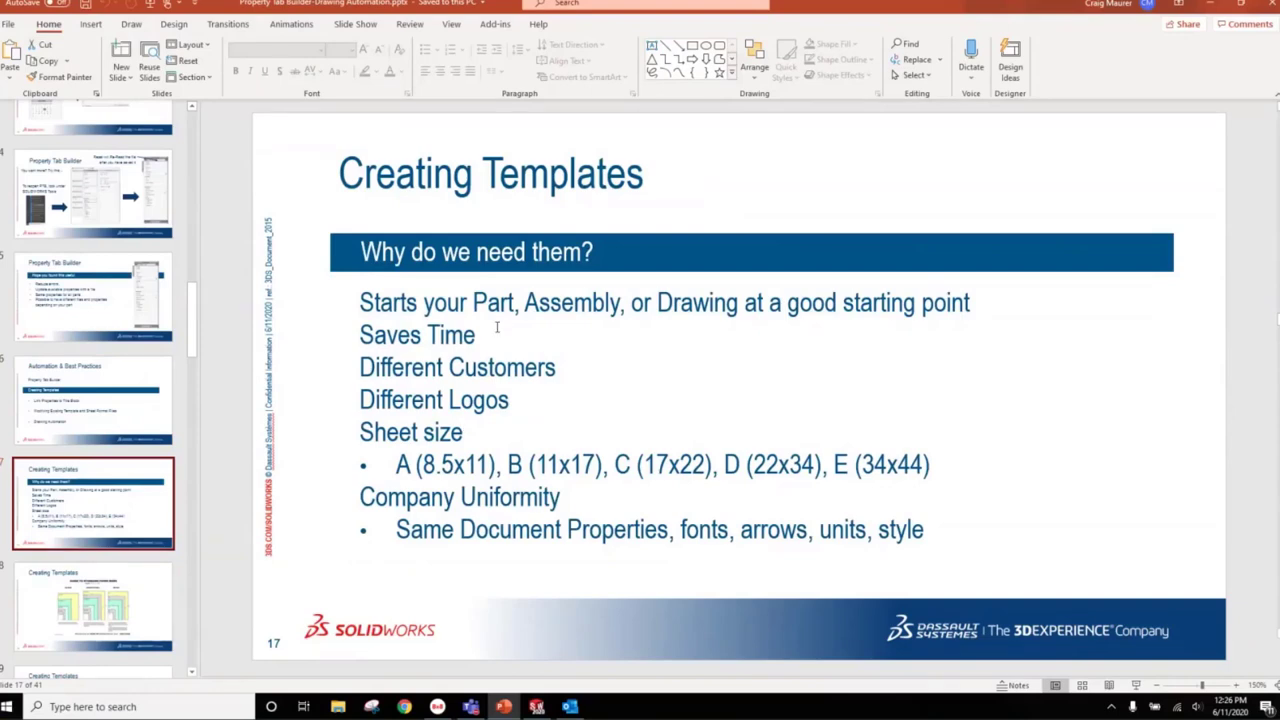
- Switch to SOLIDWORKS and create a new drawing from the last C_Size template in the Training Templates
left_click(536, 707)
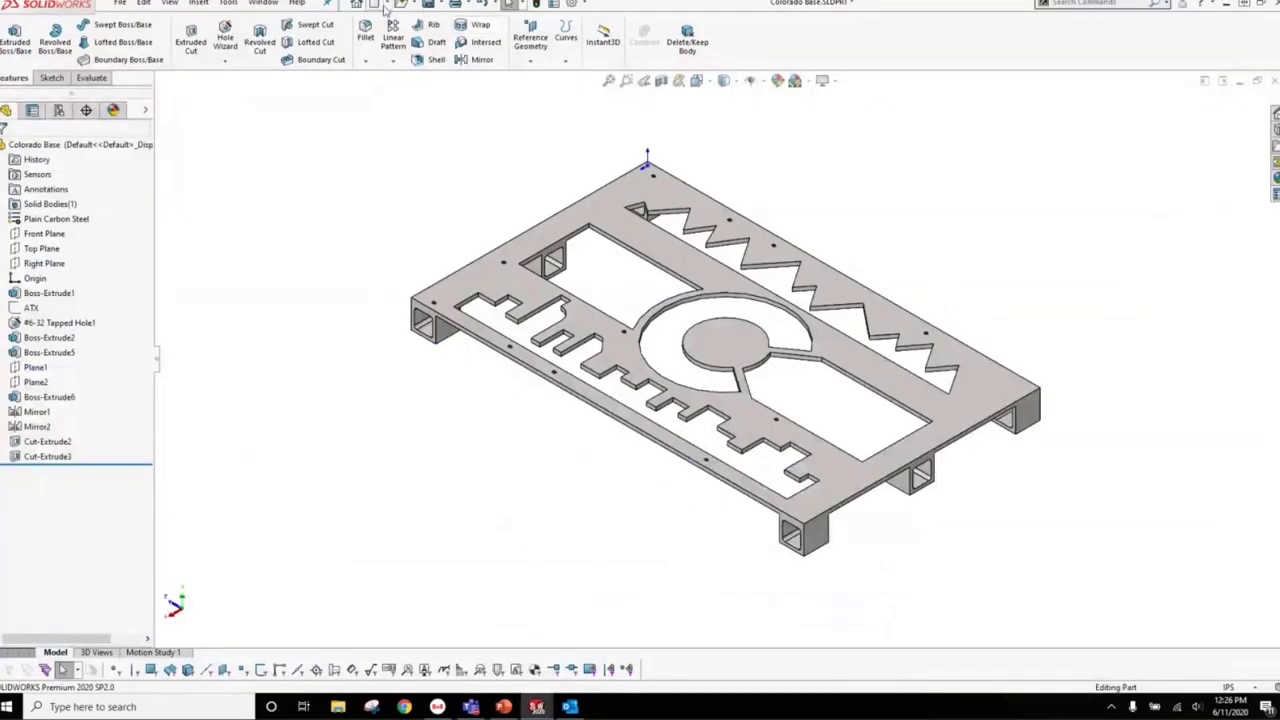
key("ctrl+n")
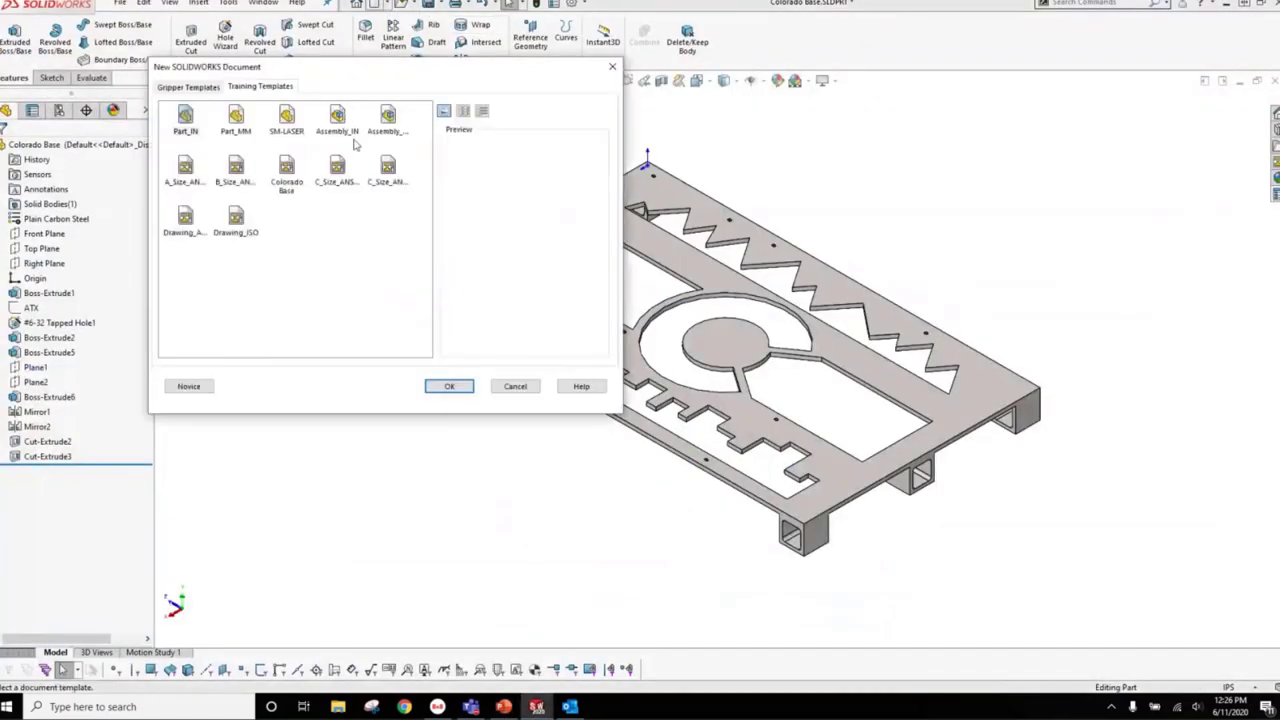
left_click(390, 172)
left_click(456, 386)
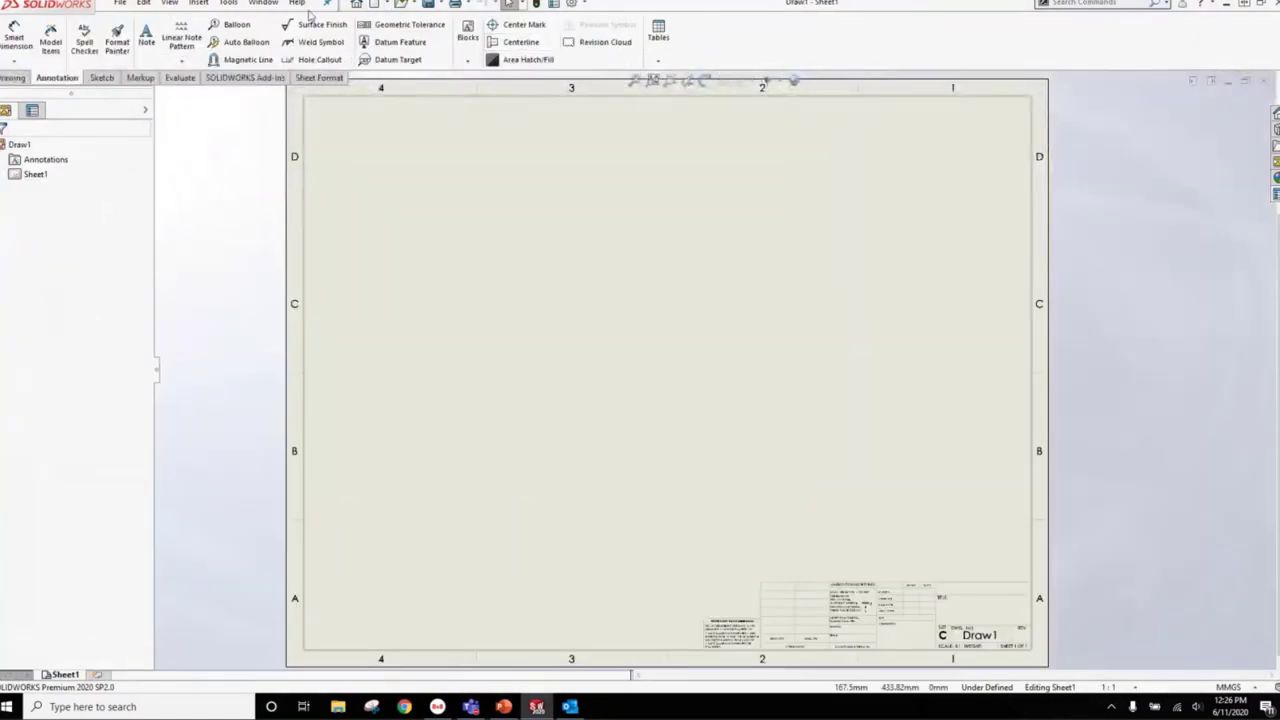
- Compare the drawing's Document Properties with the System Options, looking at the drafting standard settings, and switch back to PowerPoint
left_click(263, 3)
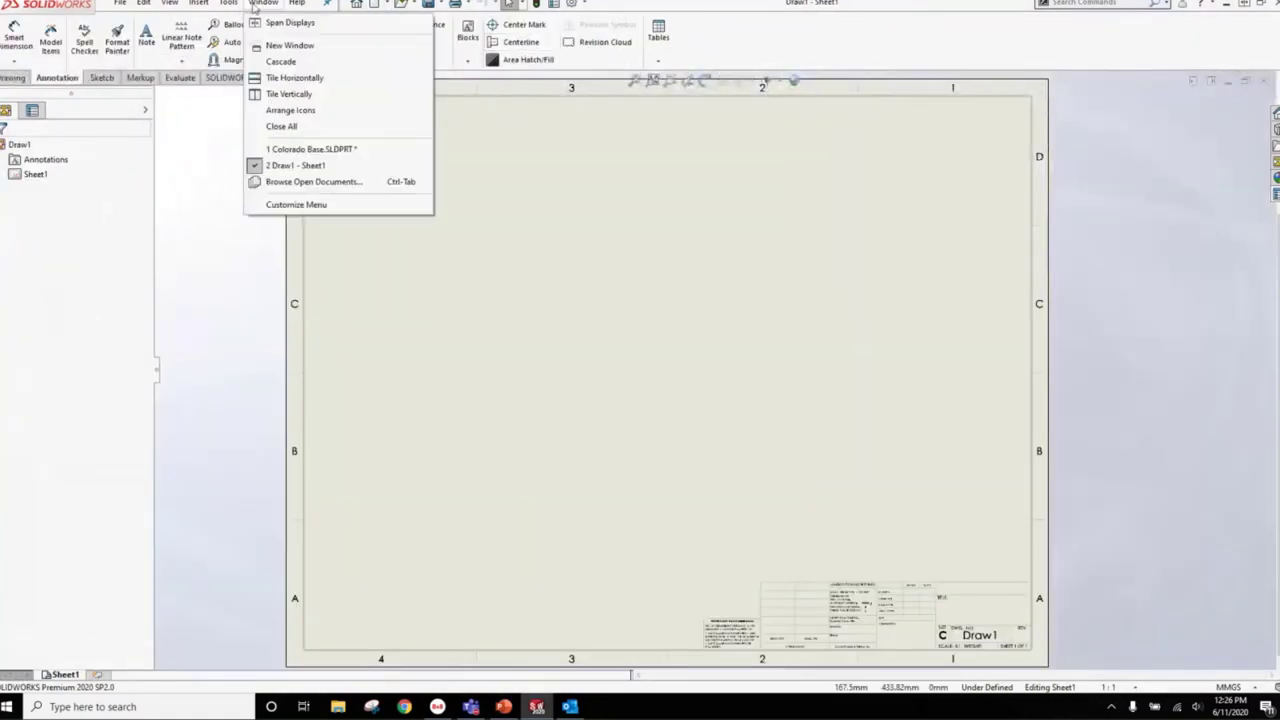
mouse_move(228, 3)
left_click(252, 608)
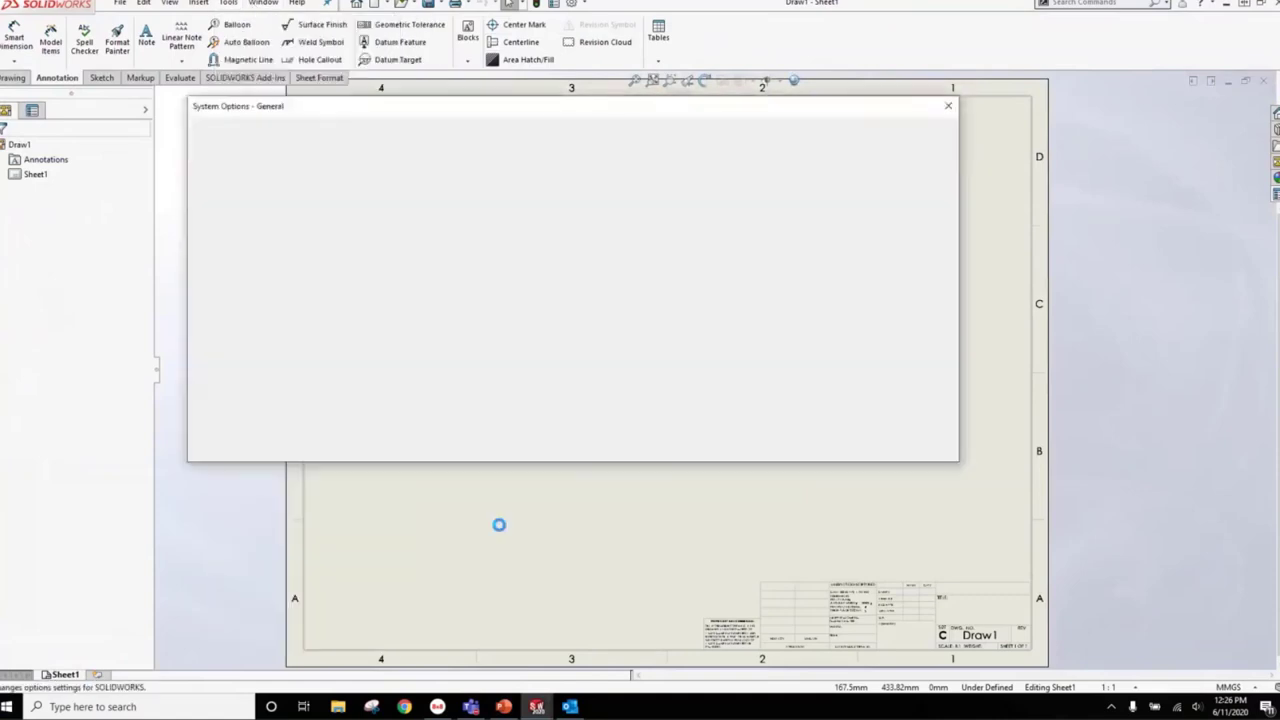
left_click(315, 133)
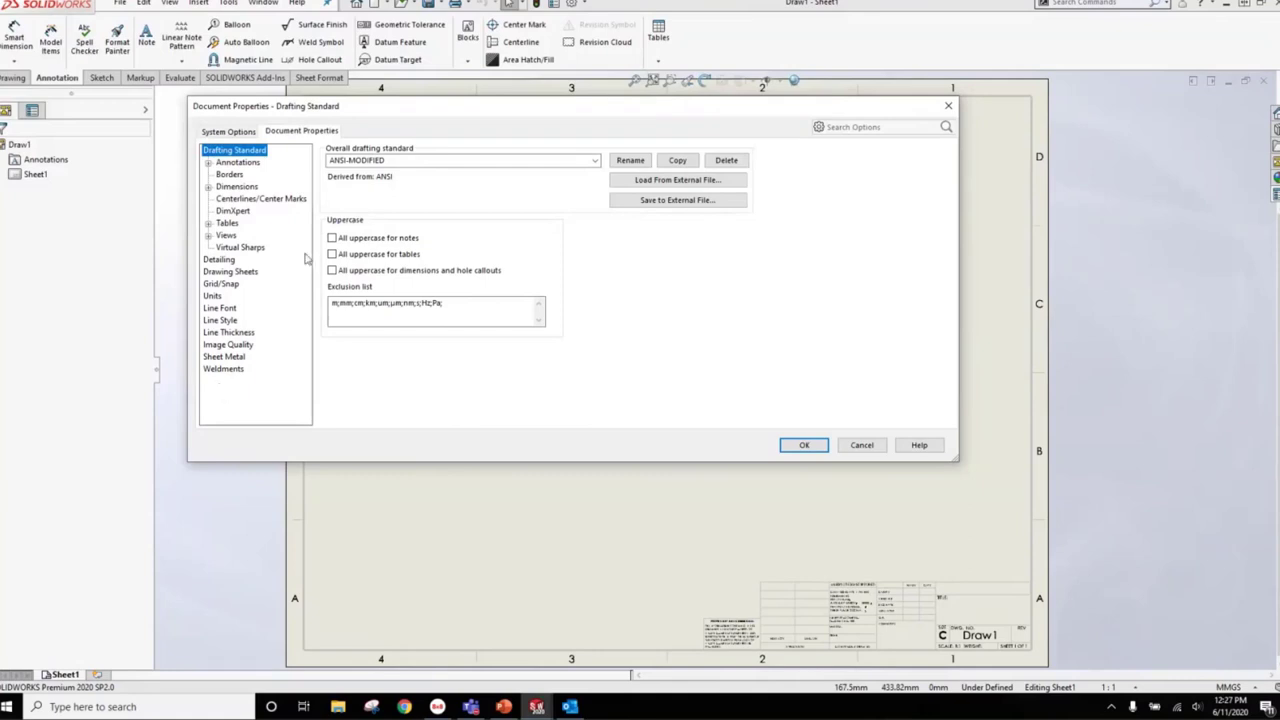
left_click(228, 131)
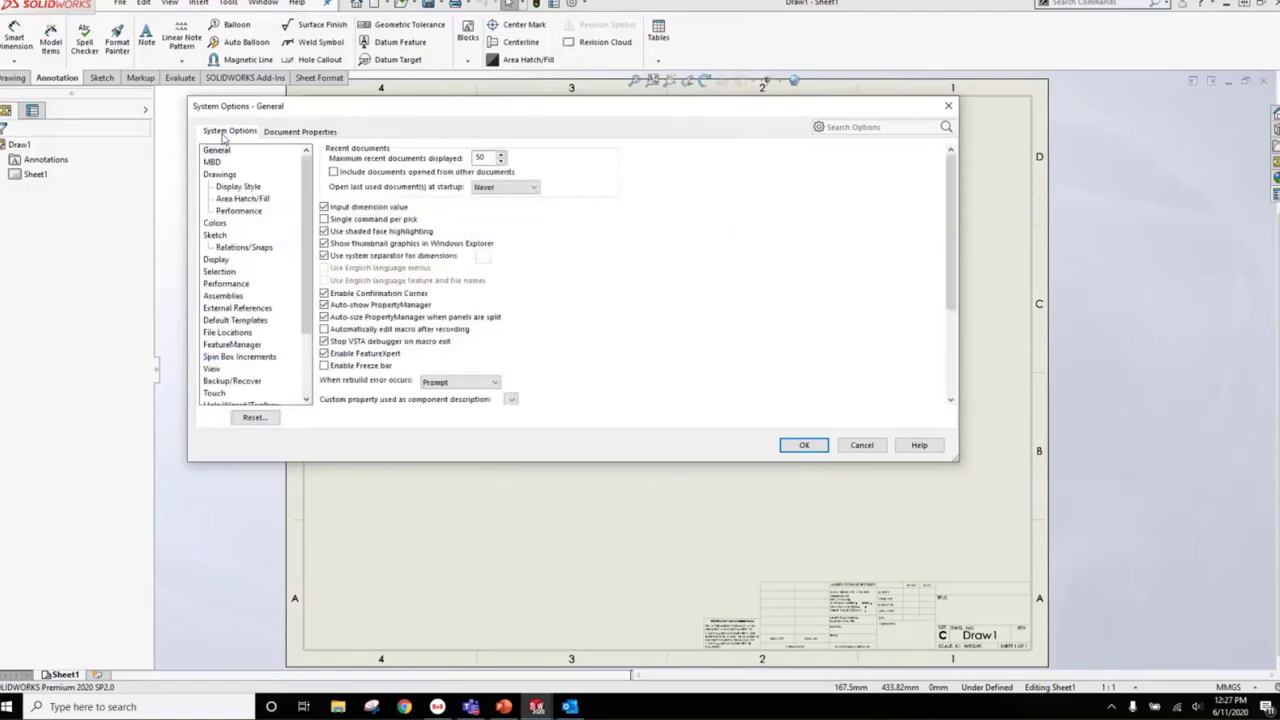
left_click(288, 131)
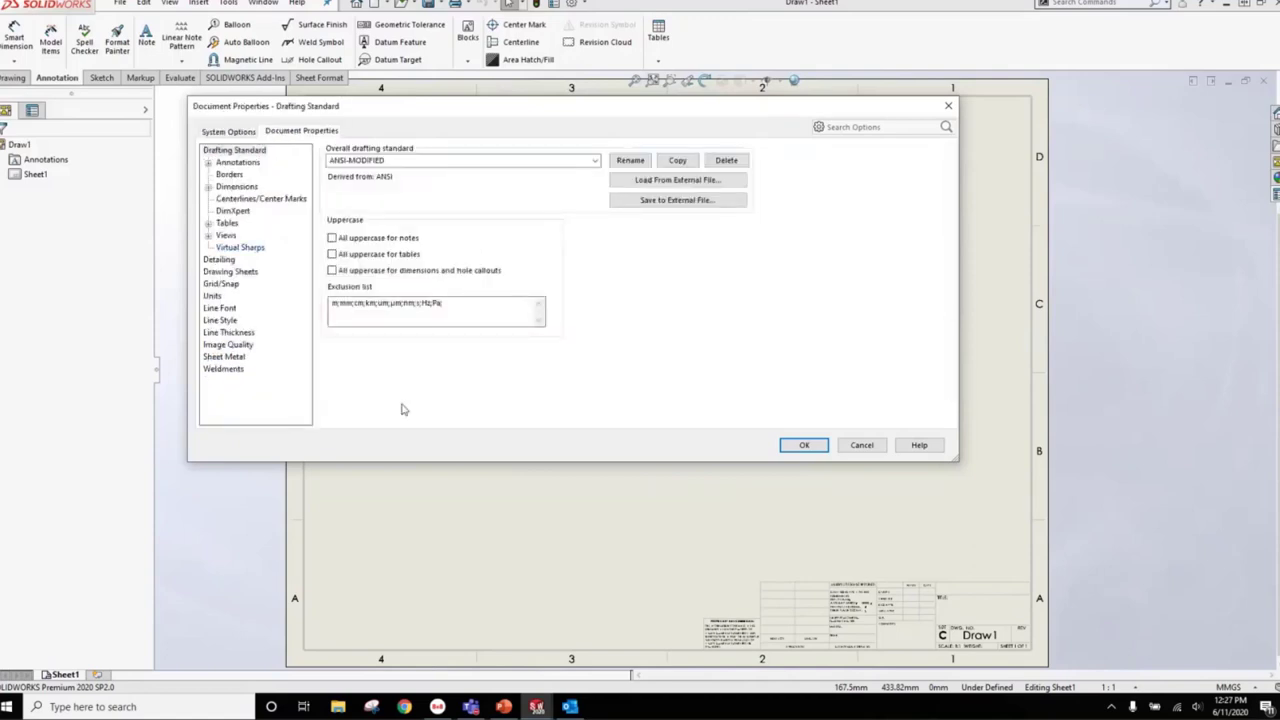
left_click(504, 707)
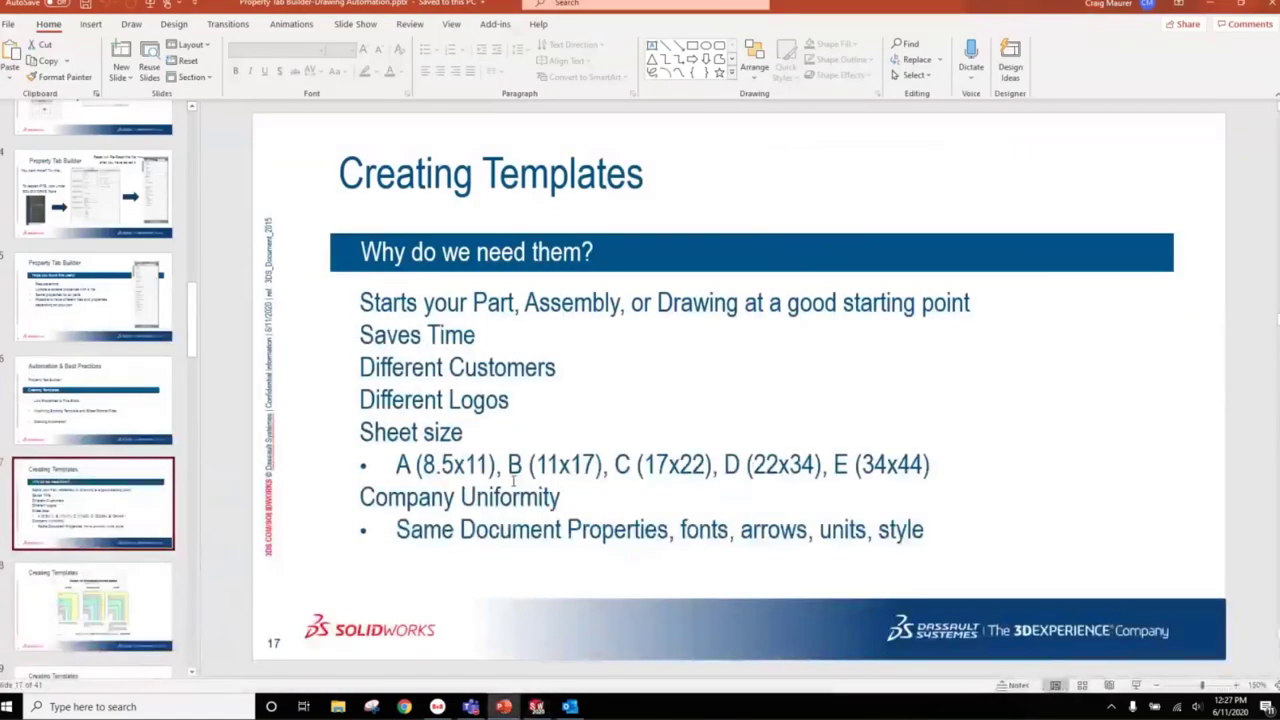